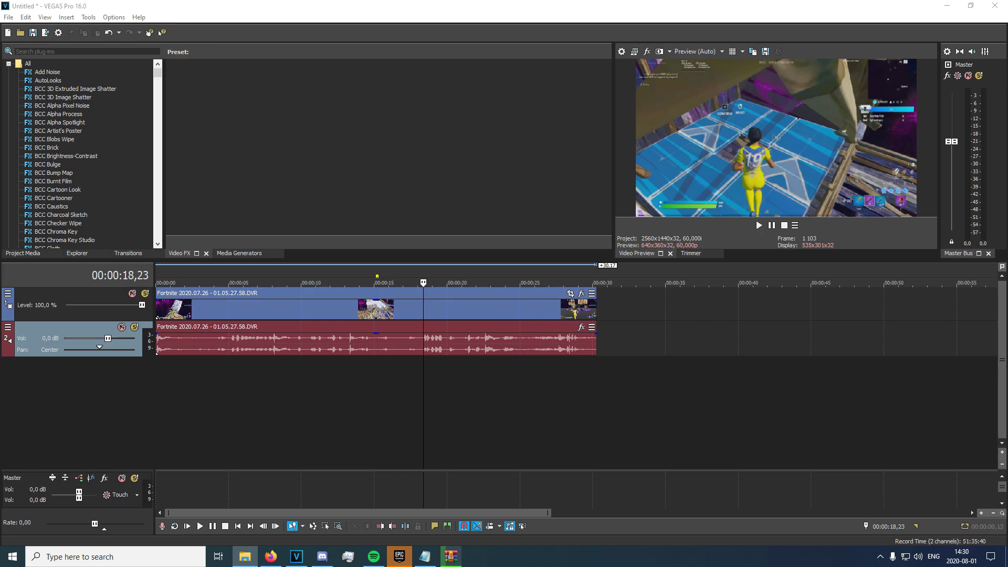
Place the Onna Come Up song on a new track at -9,4 dB volume.
drag(148, 373, 157, 374)
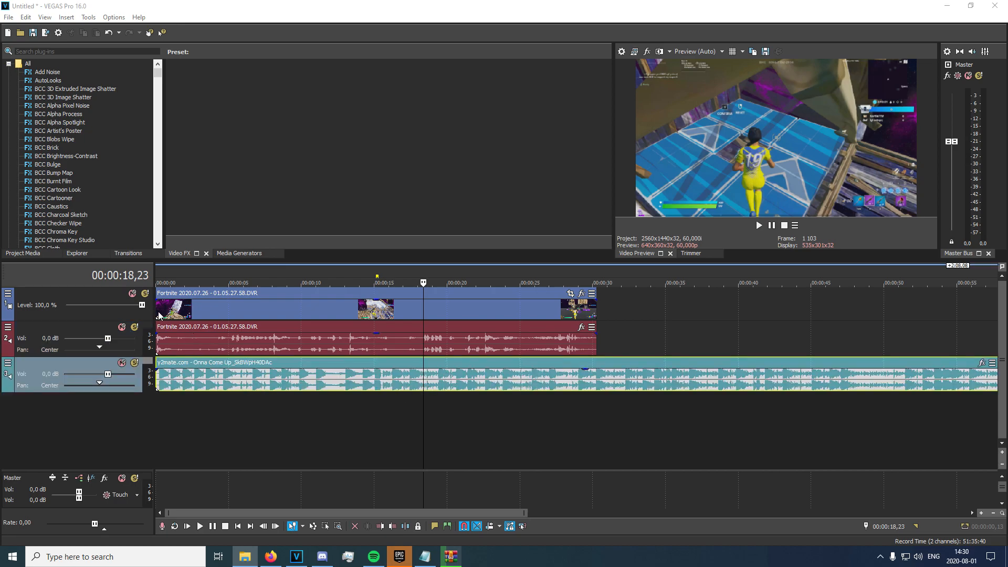
scroll(239, 385, down, 2)
click(250, 381)
drag(108, 374, 85, 374)
click(248, 384)
Audition the song around 00:00:12,05 to find the beat for the cut.
click(222, 382)
click(178, 385)
click(196, 383)
key(space)
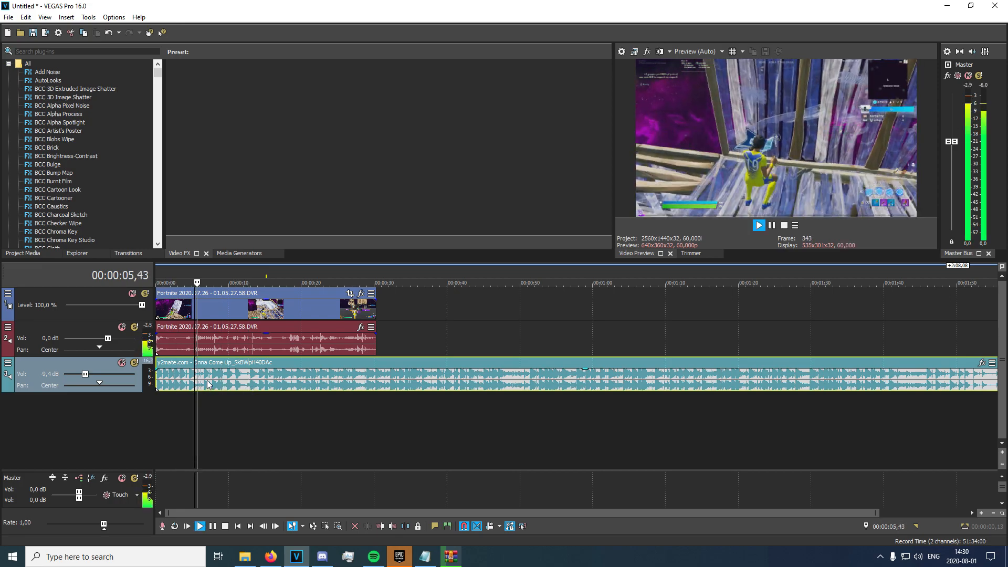
scroll(207, 381, up, 2)
key(space)
click(507, 383)
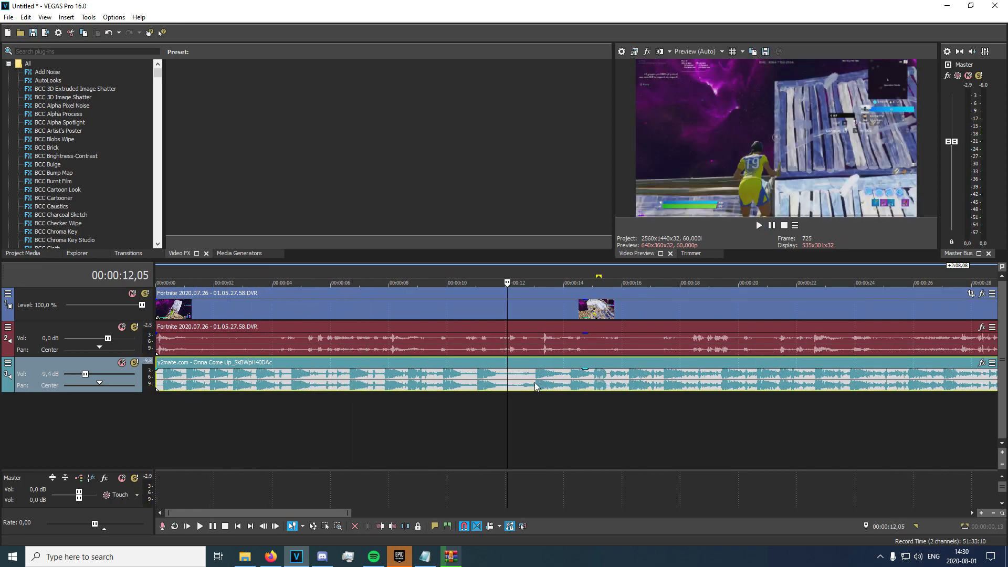
key(space)
key(space)
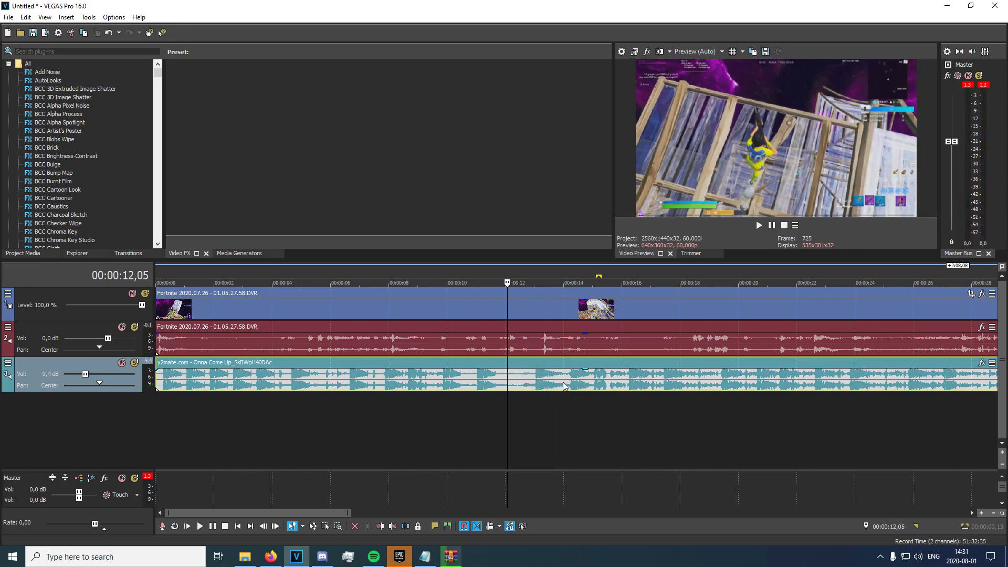
click(608, 386)
Play the song back and stop at 00:00:03,57.
key(space)
key(space)
Split the song at 00:00:12,15, delete the opening, and slide the rest to 0.
click(513, 382)
key(s)
click(492, 385)
key(Delete)
drag(542, 386, 185, 379)
key(space)
click(250, 380)
key(space)
key(space)
key(space)
key(space)
key(Return)
Drop marker 1 at 00:00:03,57 and trim the start of the Fortnite clip.
key(m)
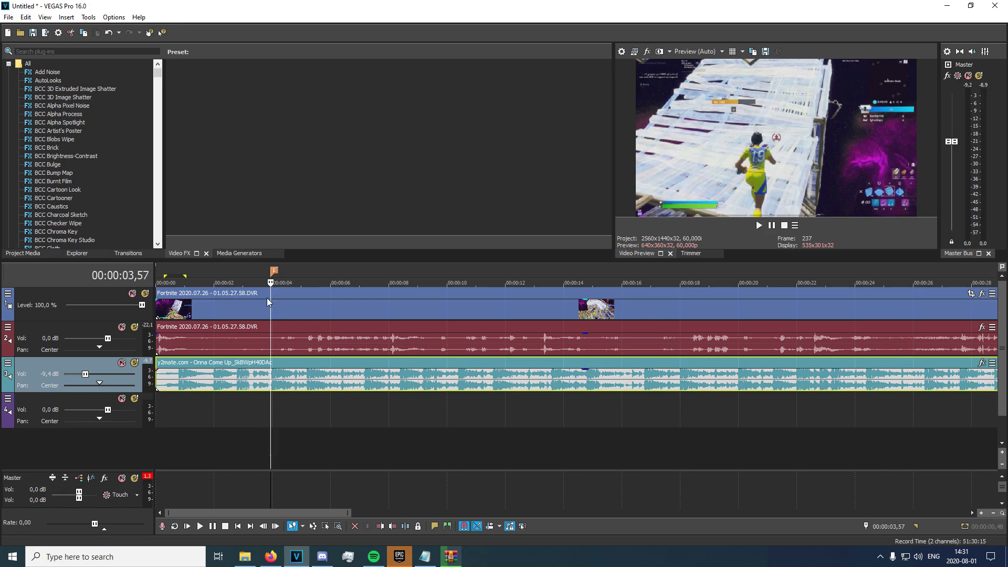
scroll(203, 306, down, 5)
click(184, 313)
scroll(197, 323, up, 3)
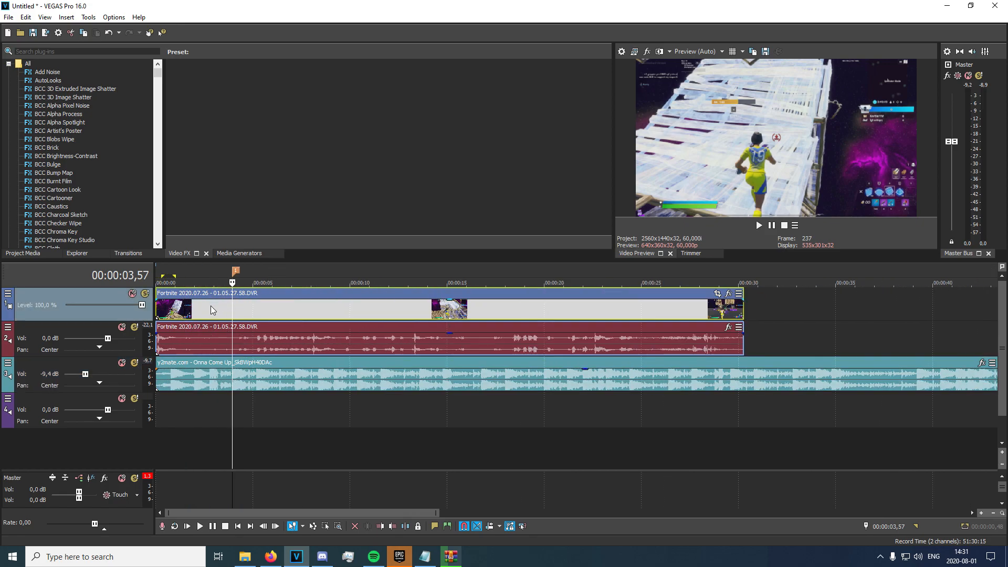
drag(158, 311, 187, 304)
Reposition the Fortnite clip and extend its start back to the timeline start.
scroll(408, 344, up, 4)
scroll(348, 319, up, 1)
drag(349, 319, 635, 310)
scroll(649, 317, up, 2)
scroll(635, 310, down, 2)
drag(404, 313, 155, 319)
scroll(266, 345, down, 7)
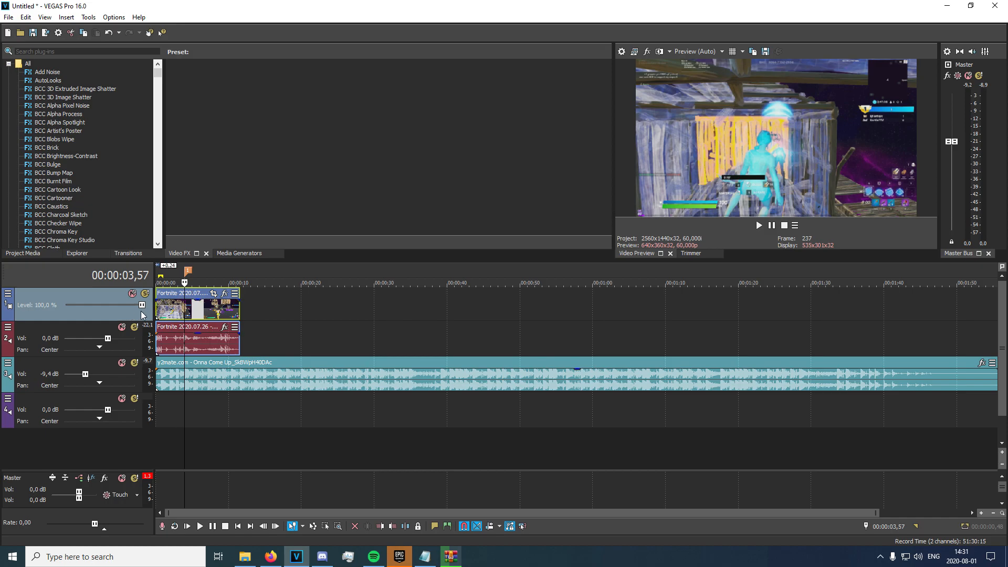
Play the trimmed clip from the start and from marker 1, pausing near 00:00:05,17.
key(w)
key(space)
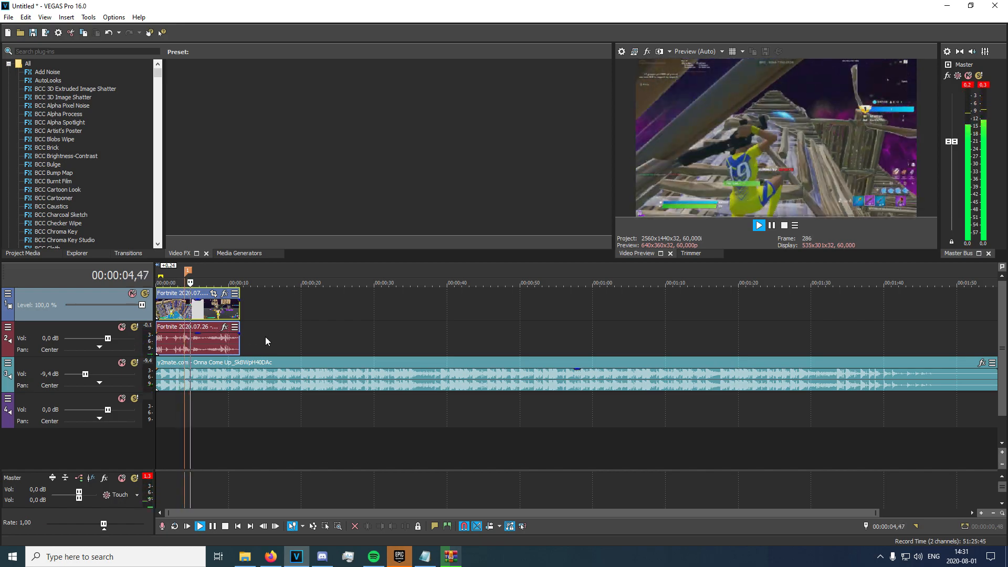
key(space)
click(185, 315)
scroll(187, 315, up, 2)
key(space)
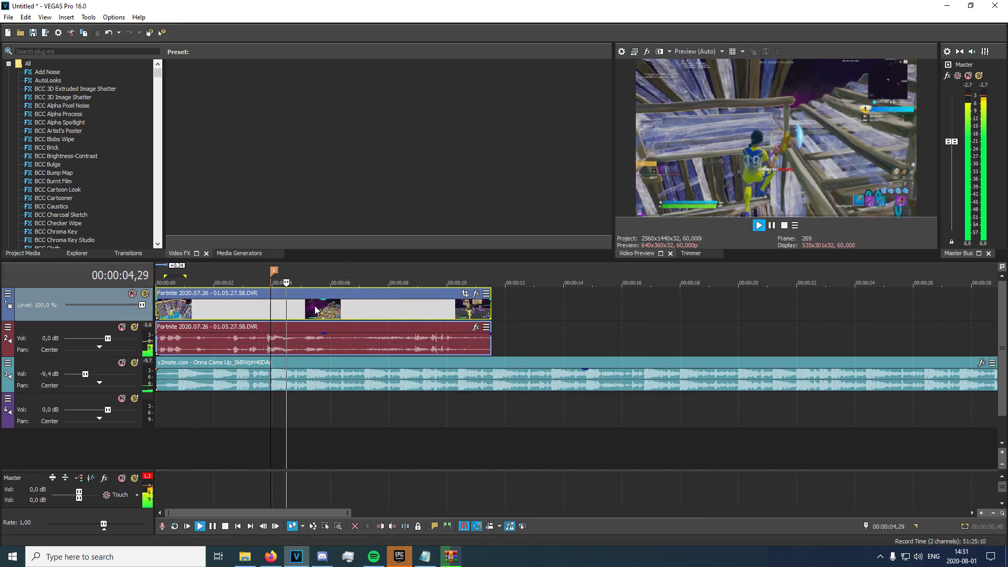
key(k)
Split the clip at 00:00:05,10 and delete everything after the split.
key(Left)
key(Left)
key(Left)
key(Left)
key(Left)
key(Left)
key(Left)
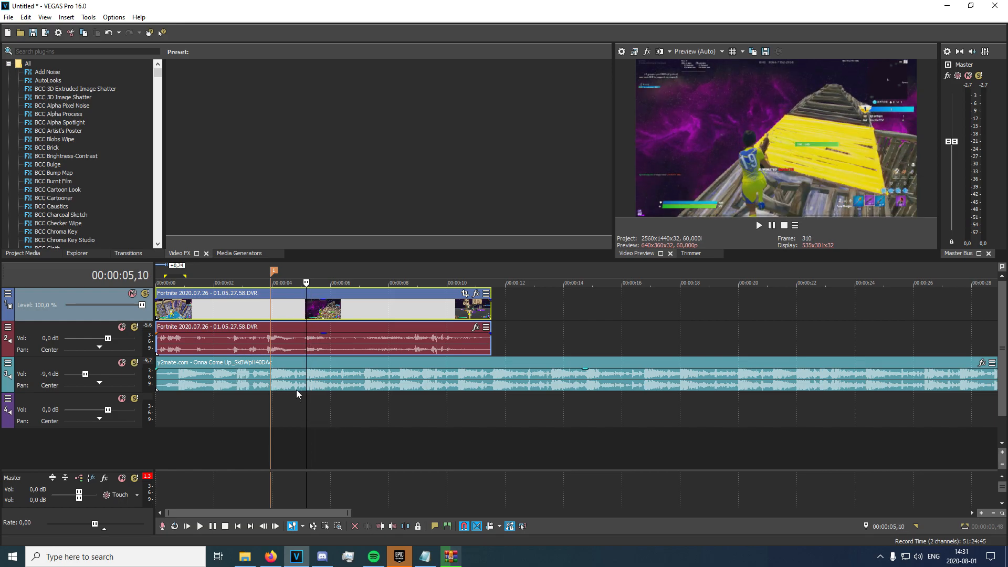
key(s)
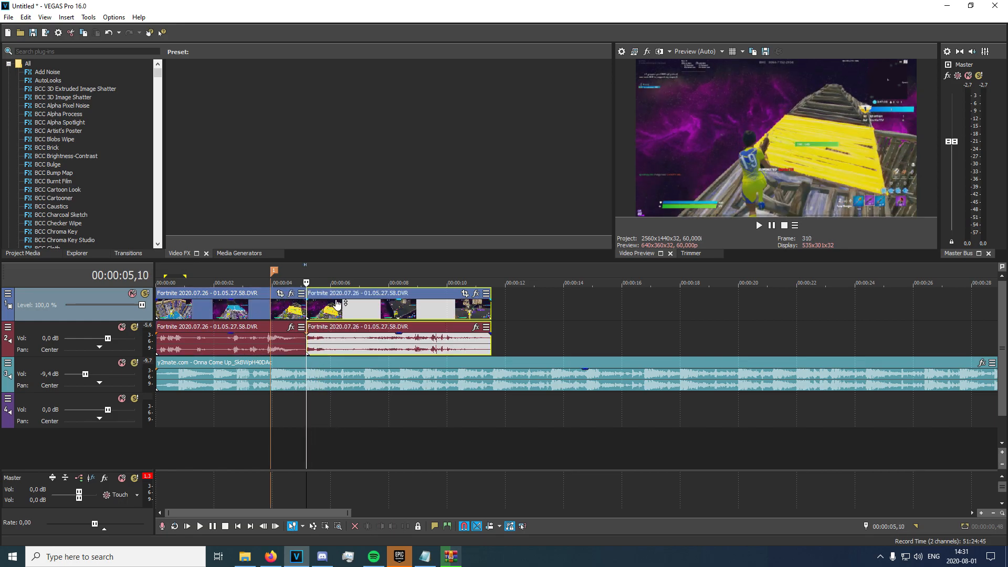
key(Delete)
click(253, 311)
click(271, 313)
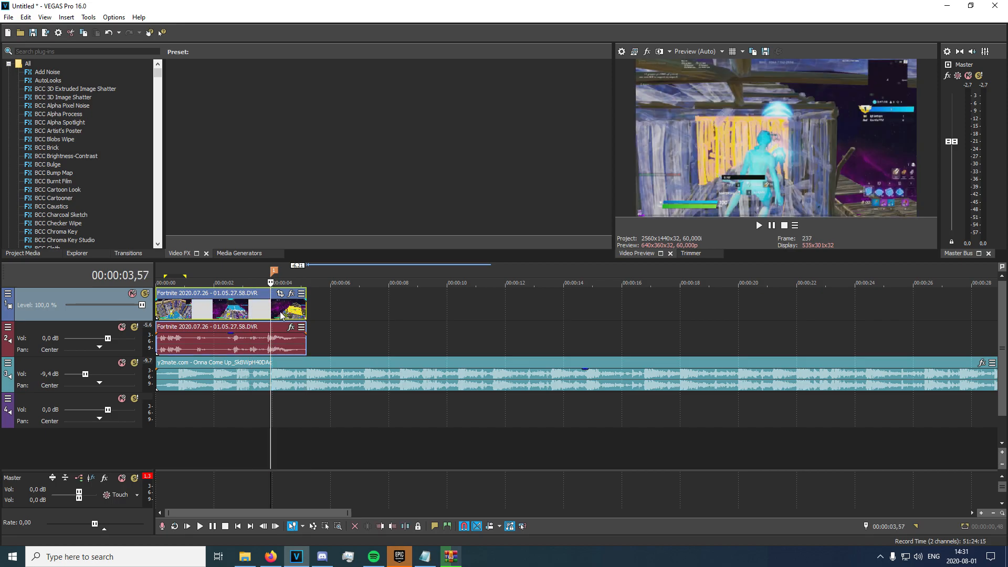
scroll(421, 328, up, 3)
Add a velocity envelope to the Fortnite clip.
right_click(447, 311)
mouse_move(547, 436)
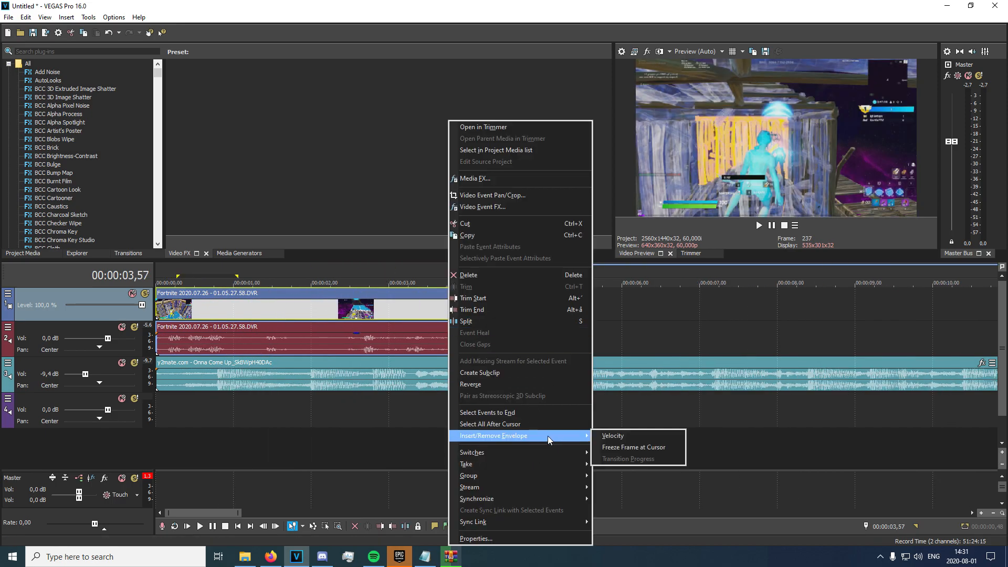
right_click(369, 309)
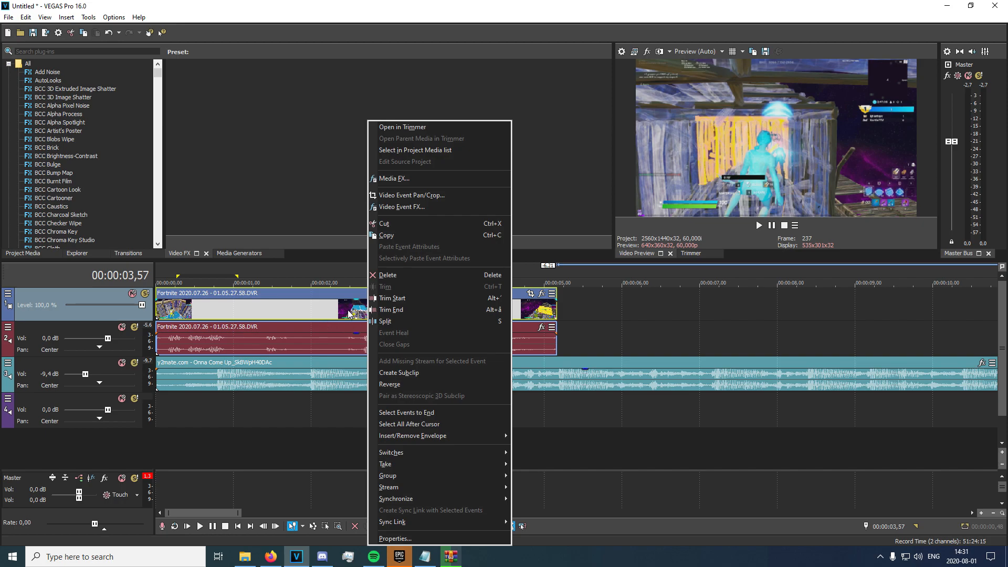
mouse_move(411, 440)
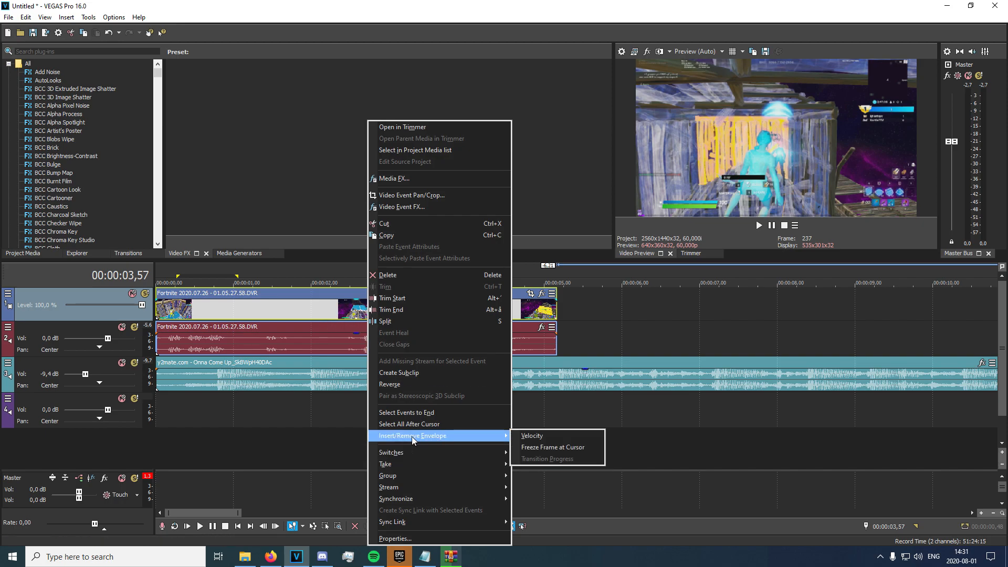
click(543, 438)
scroll(543, 438, up, 5)
scroll(552, 428, down, 5)
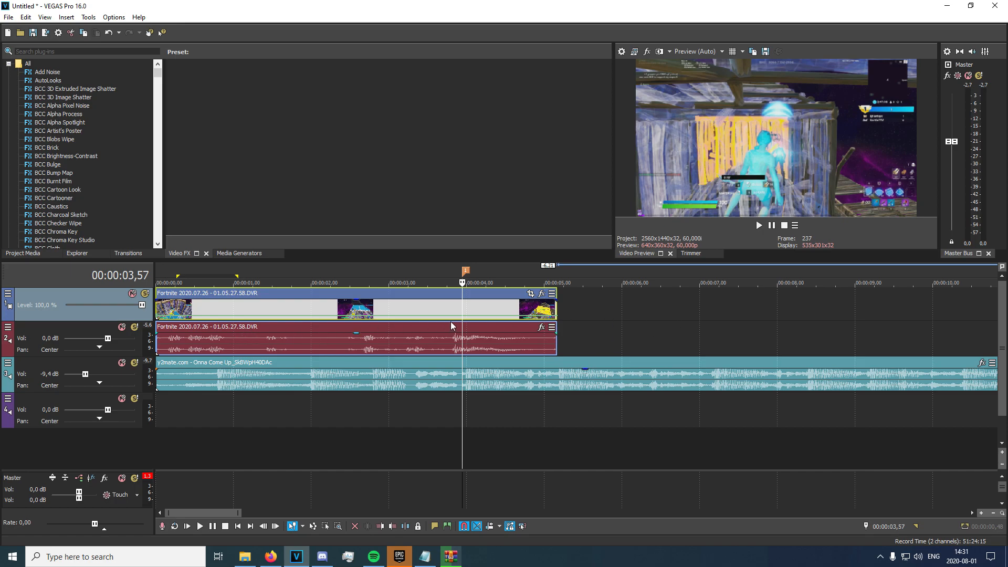
scroll(475, 339, up, 4)
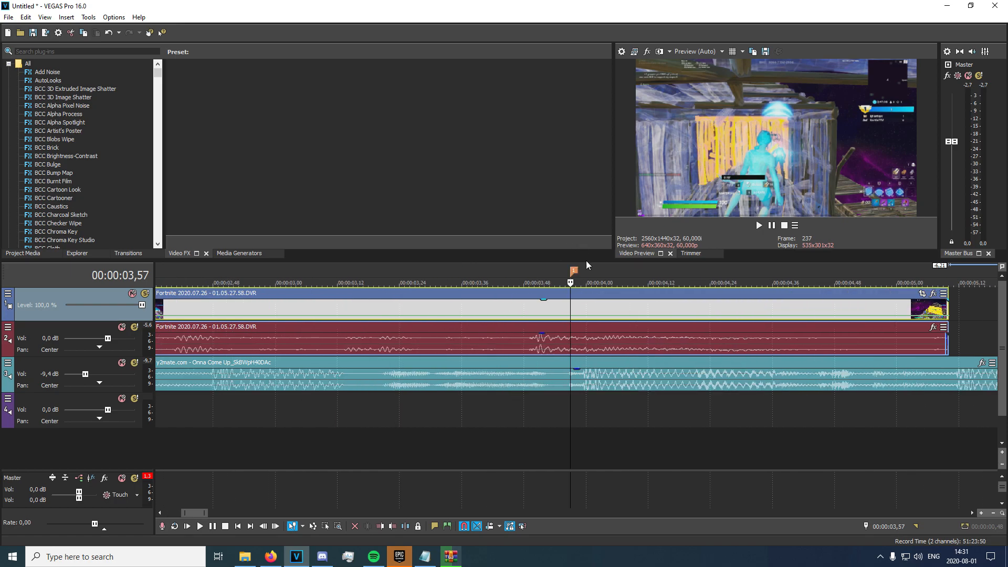
Add velocity points at 00:00:03,57 and 00:00:03,40.
double_click(570, 316)
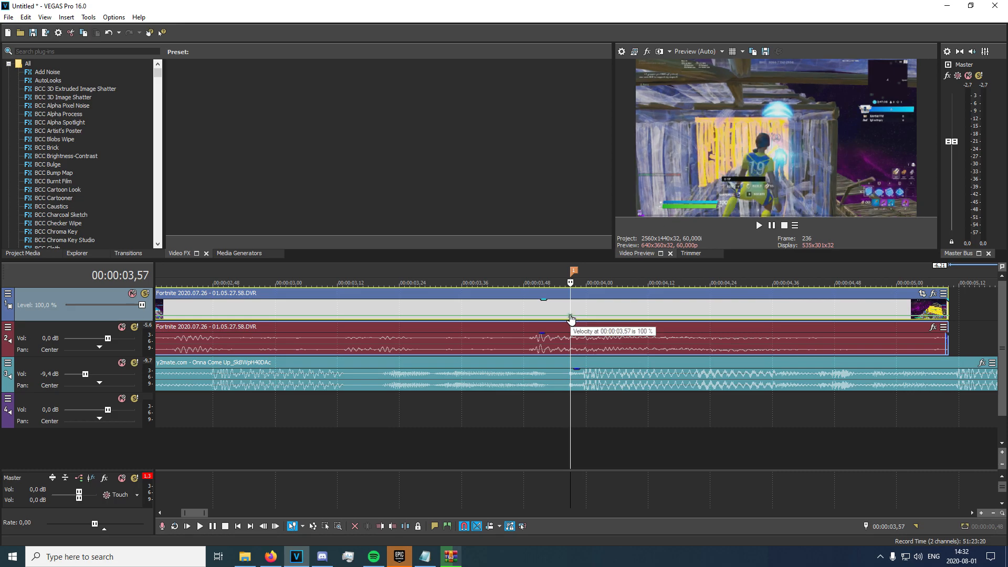
key(Left)
key(Left)
key(Left)
key(Left)
key(Left)
key(Left)
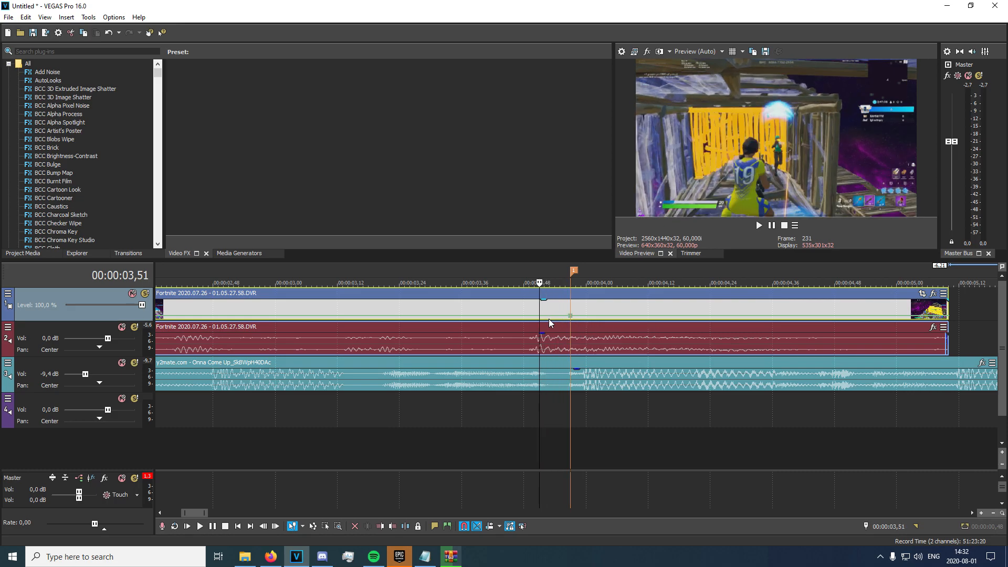
key(Left)
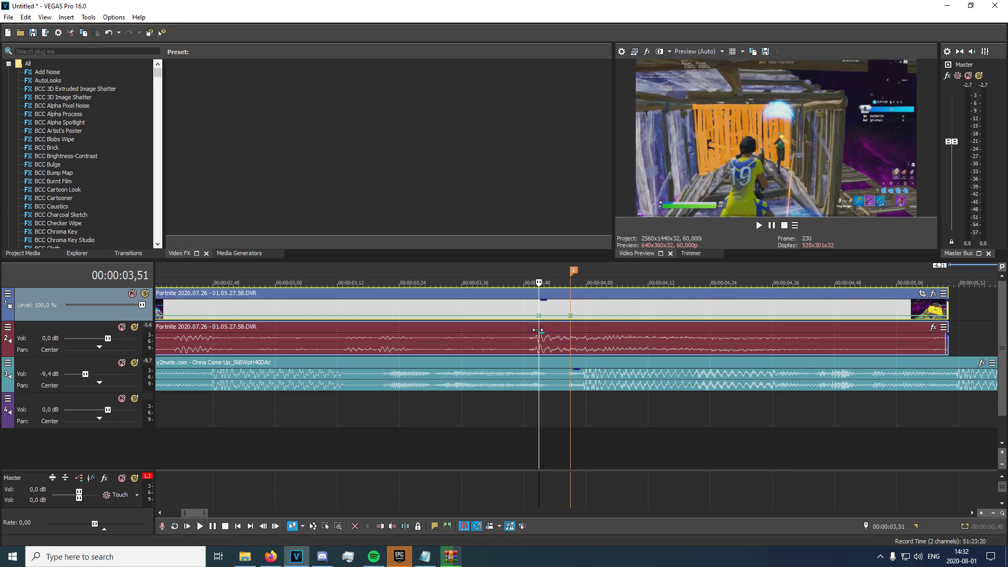
key(Left)
key(Left)
key(Left)
key(Left)
key(Left)
key(Left)
key(Left)
key(Left)
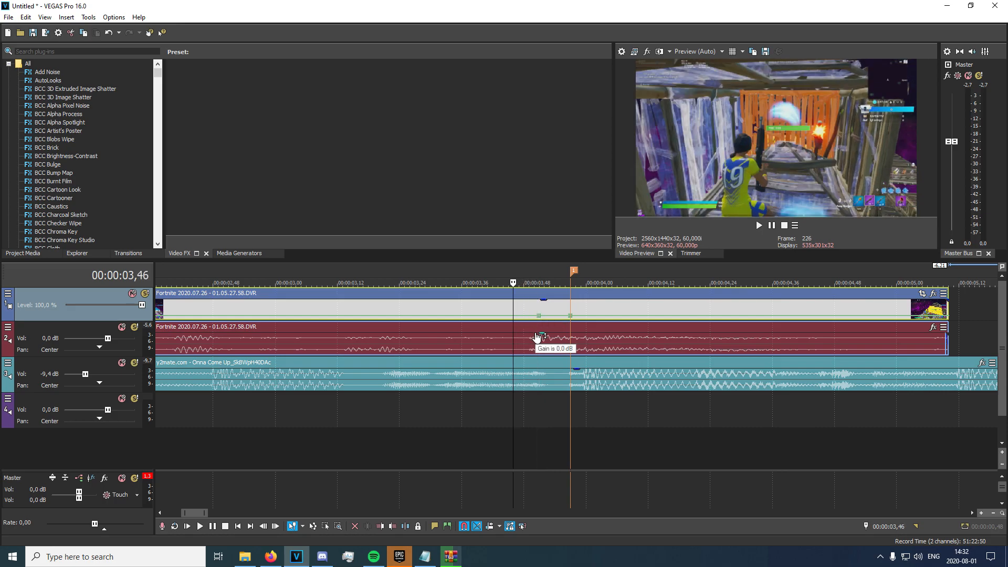
key(Left)
key(Left)
key(Left)
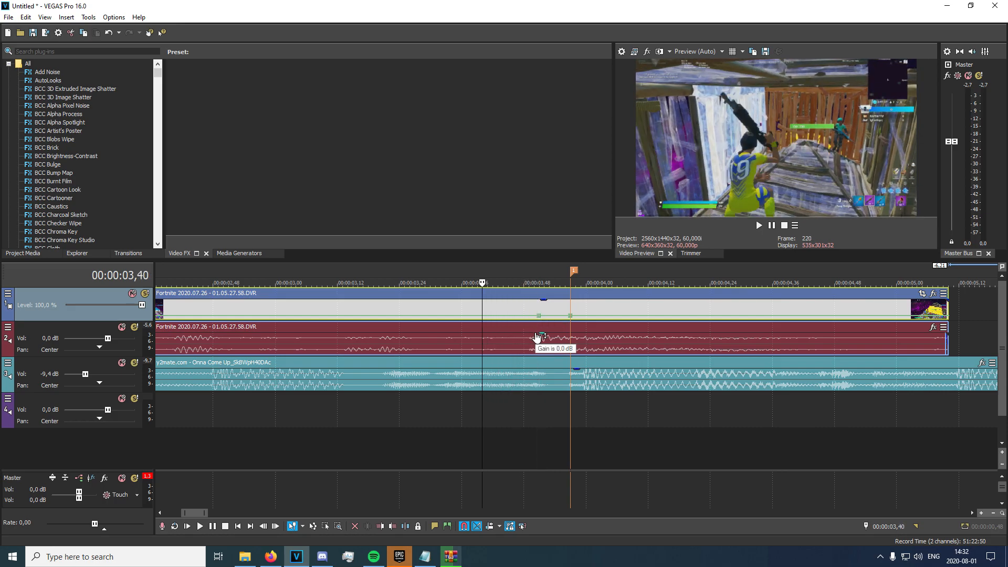
double_click(483, 316)
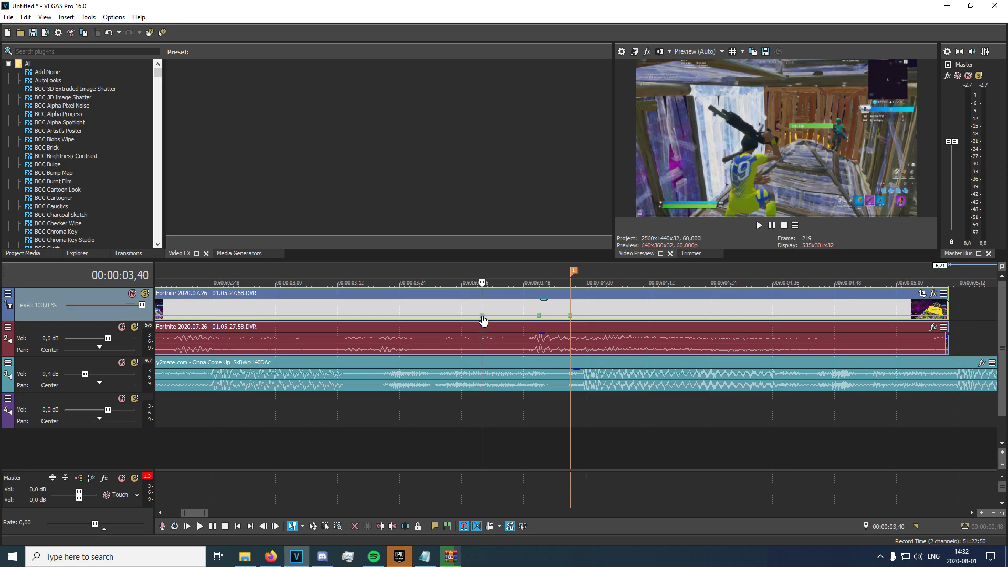
Set the middle velocity point to 200% forward speed.
right_click(538, 316)
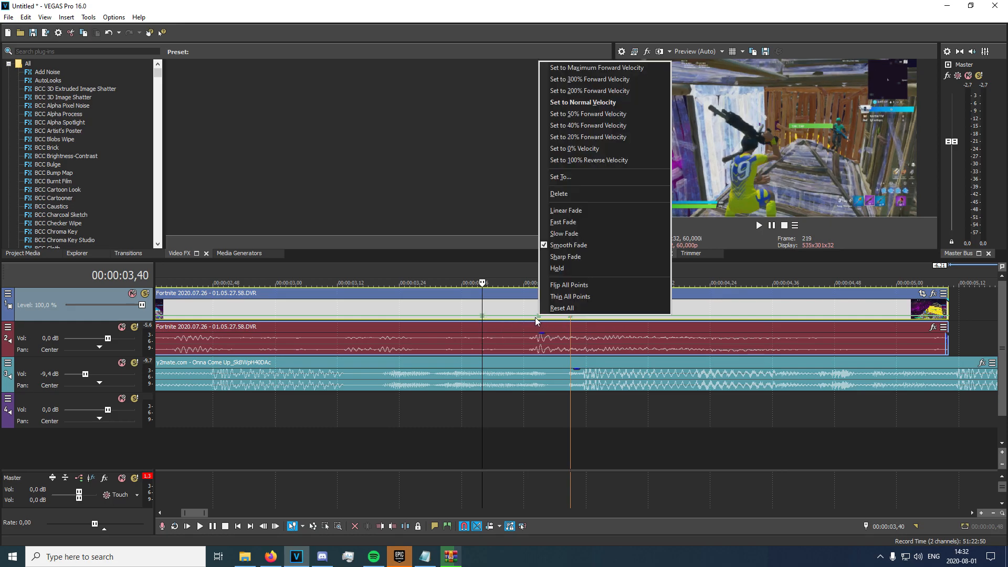
click(578, 90)
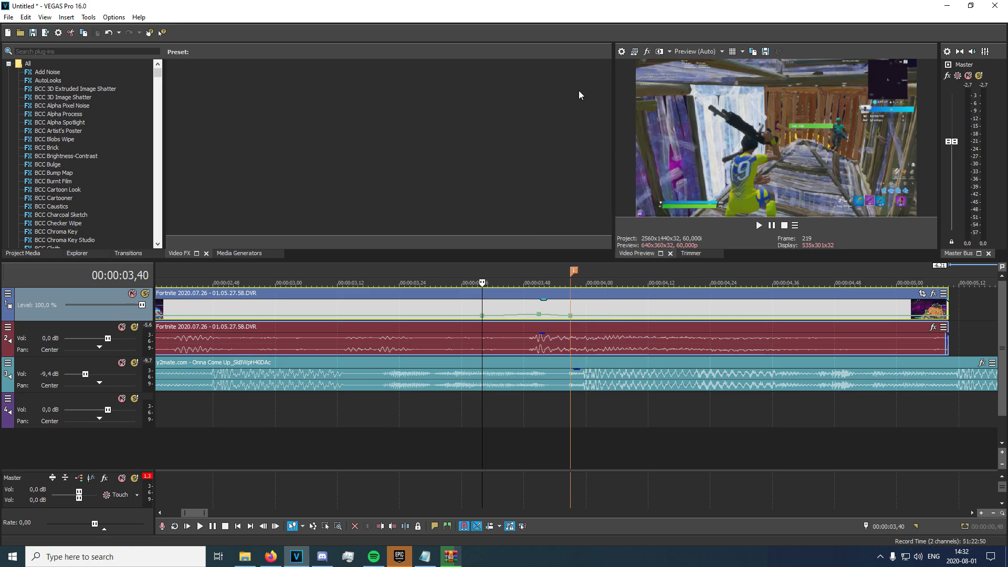
right_click(571, 317)
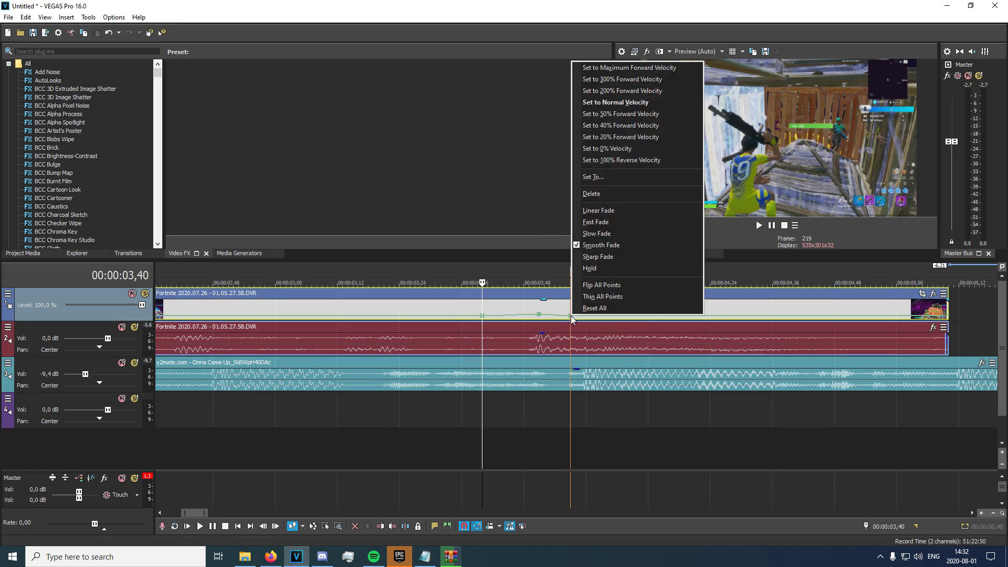
click(594, 180)
key(Return)
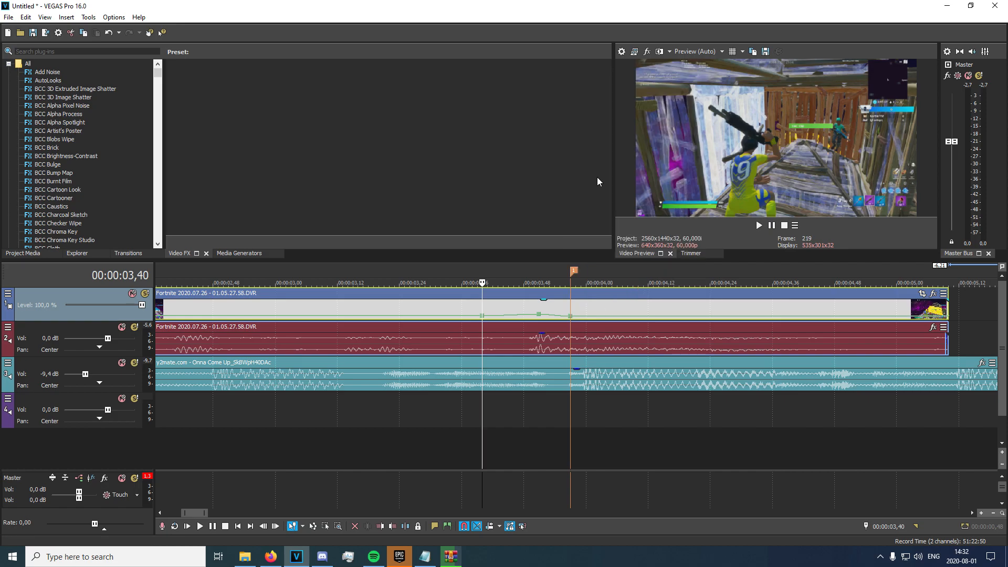
click(572, 318)
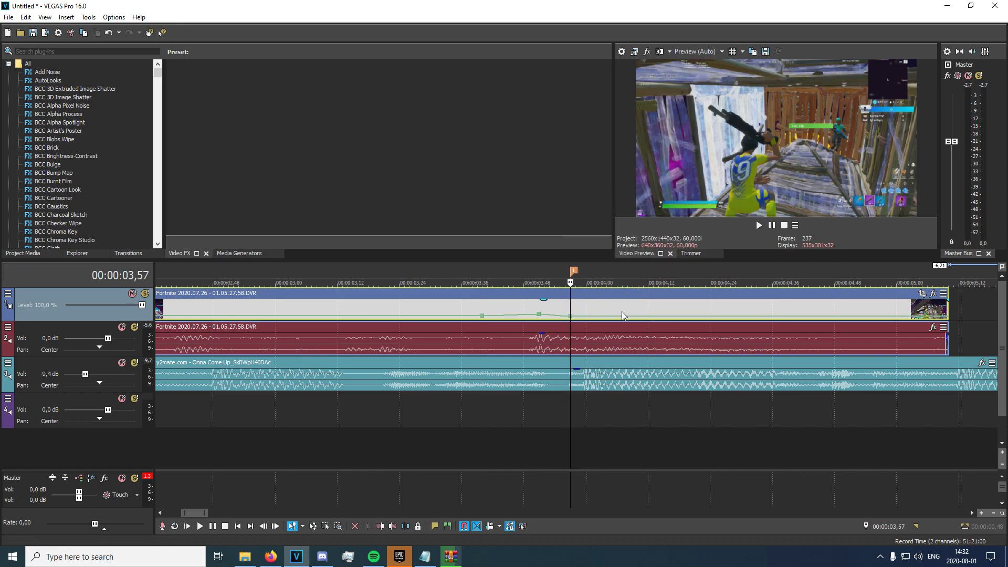
Reset the velocity point near 00:00:04,35 to normal velocity.
click(668, 317)
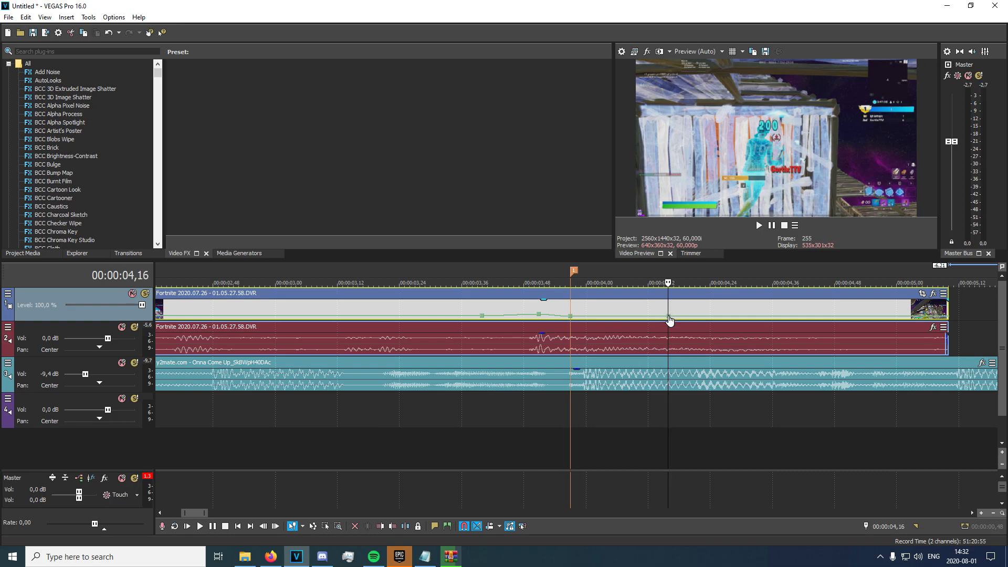
click(768, 317)
right_click(768, 317)
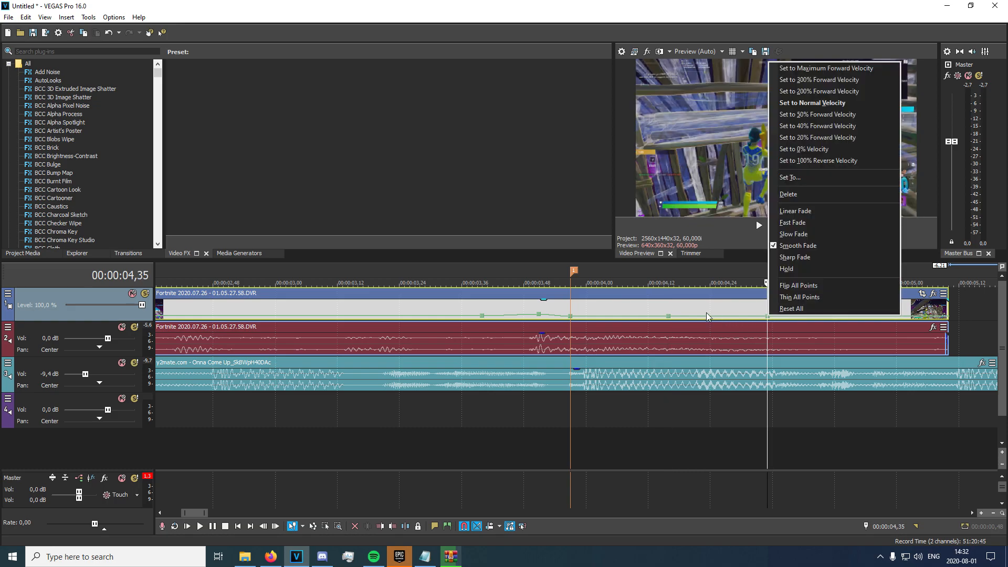
click(812, 103)
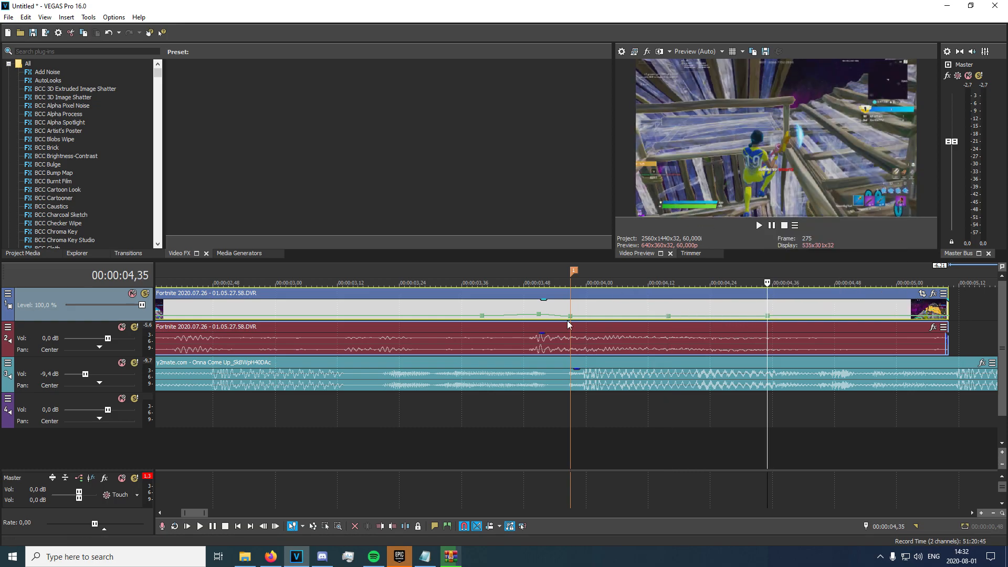
scroll(521, 361, down, 5)
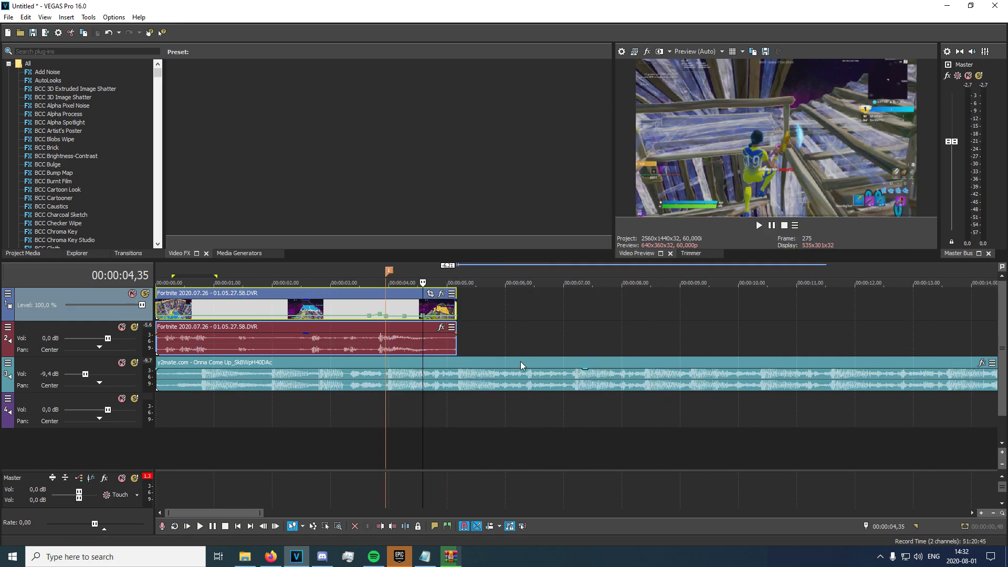
Preview the speed ramp between about 00:00:02,48 and 00:00:03,57.
click(357, 316)
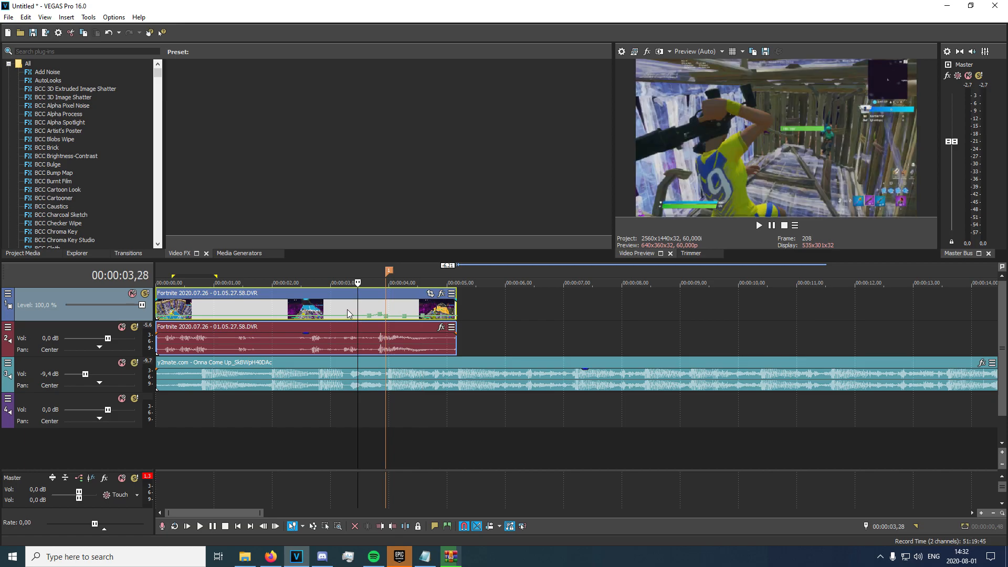
click(345, 308)
key(space)
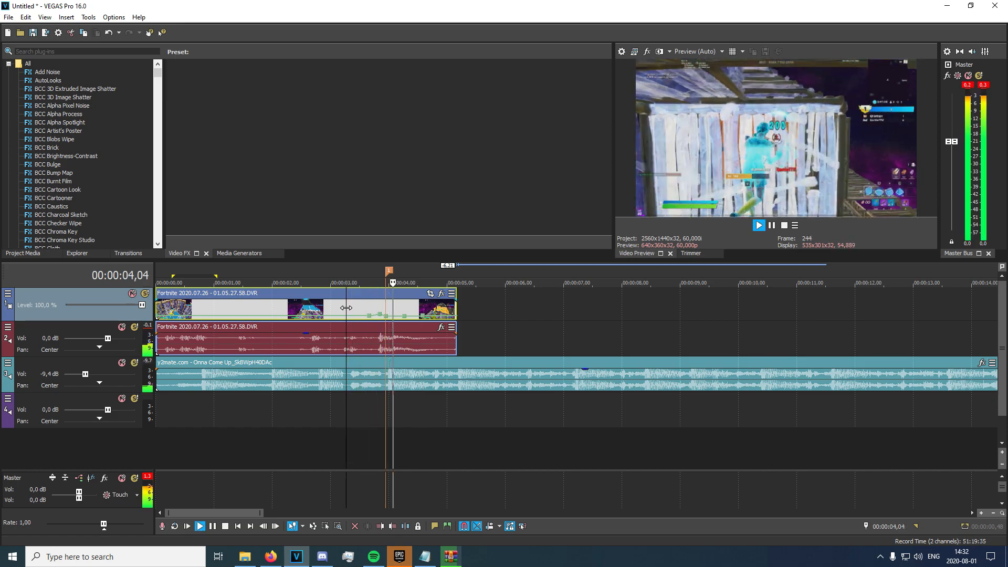
key(space)
click(373, 311)
click(365, 307)
key(space)
click(319, 306)
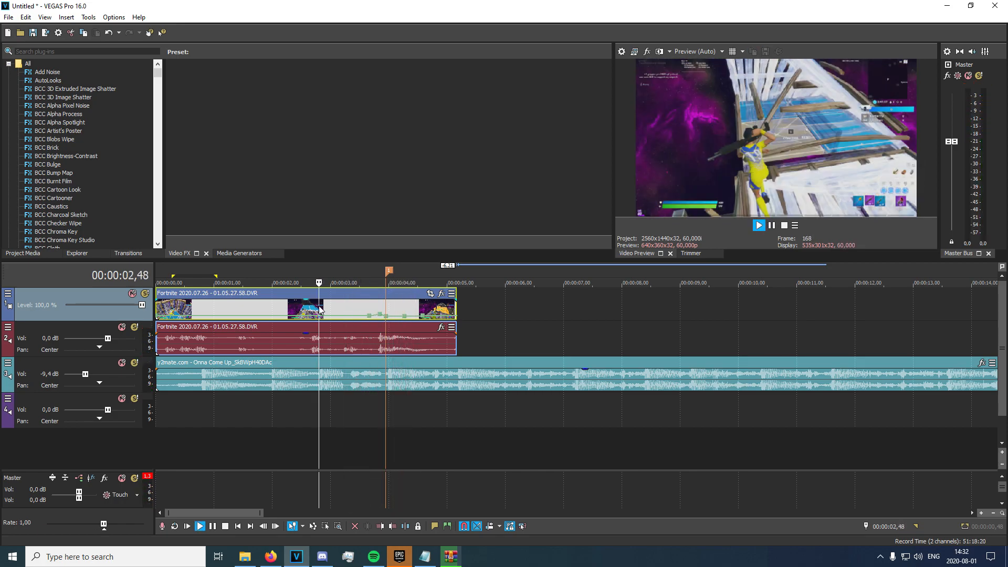
key(space)
click(386, 338)
Nudge the grouped Fortnite video and audio slightly later and replay from 00:00:02,21.
scroll(389, 336, up, 3)
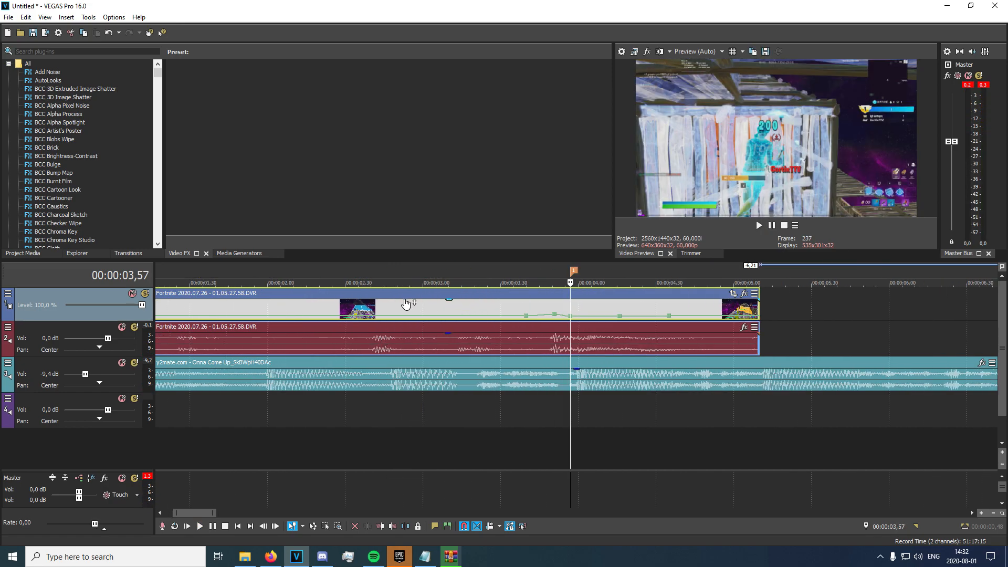
drag(390, 311, 402, 310)
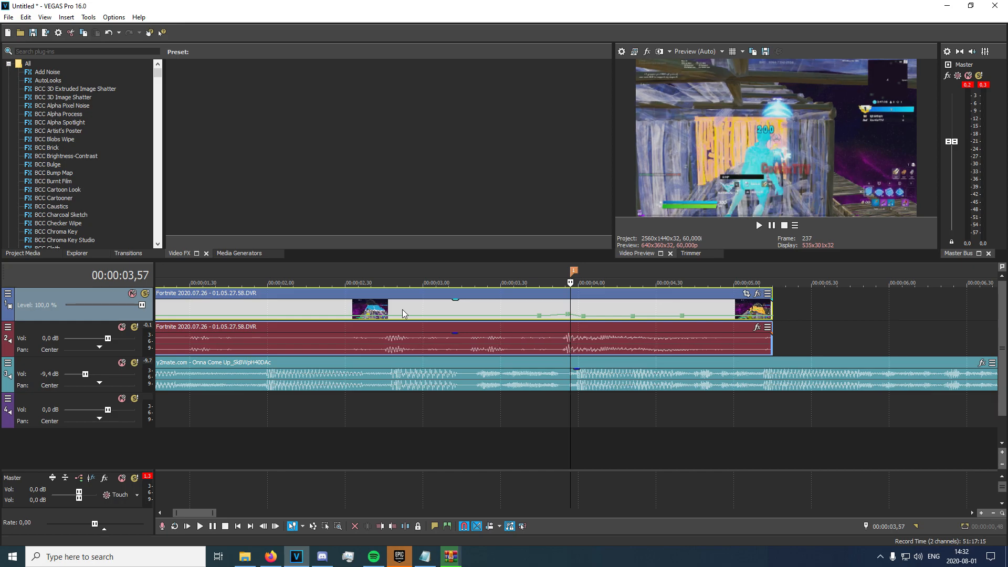
scroll(402, 309, down, 4)
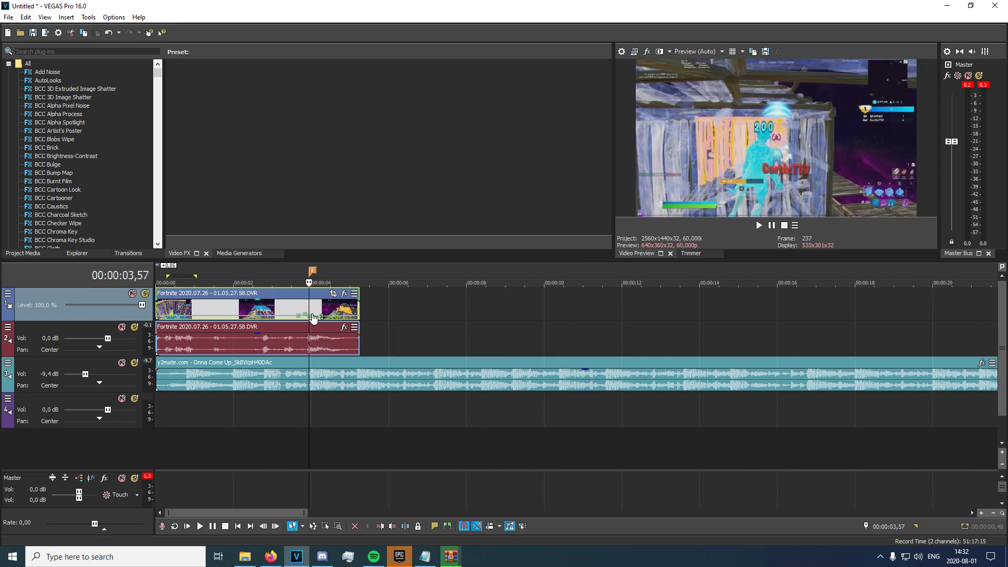
click(295, 306)
click(248, 311)
key(space)
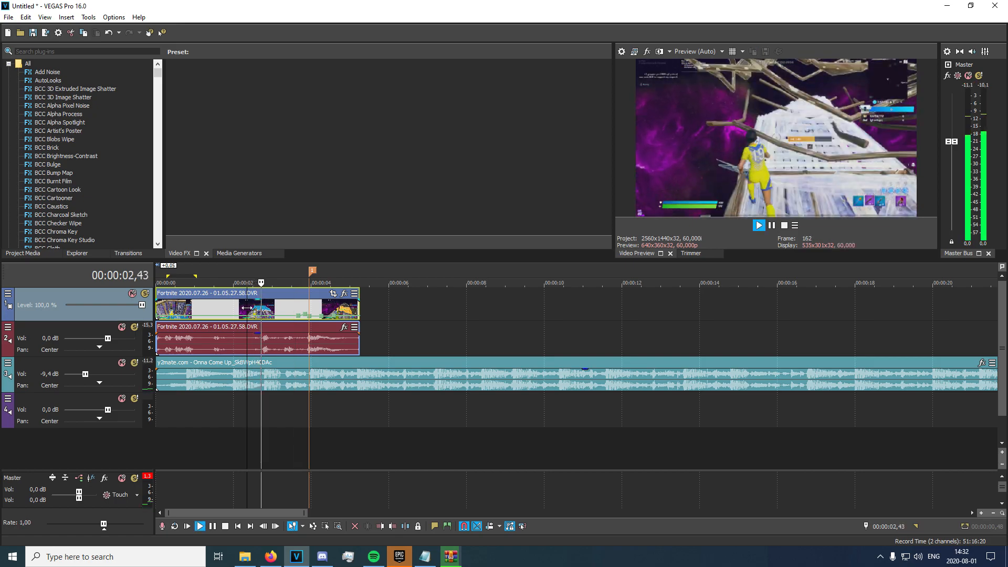
Stop the preview and park the playhead on marker 1 at 00:00:03,57.
key(space)
click(304, 310)
click(310, 313)
scroll(466, 398, up, 8)
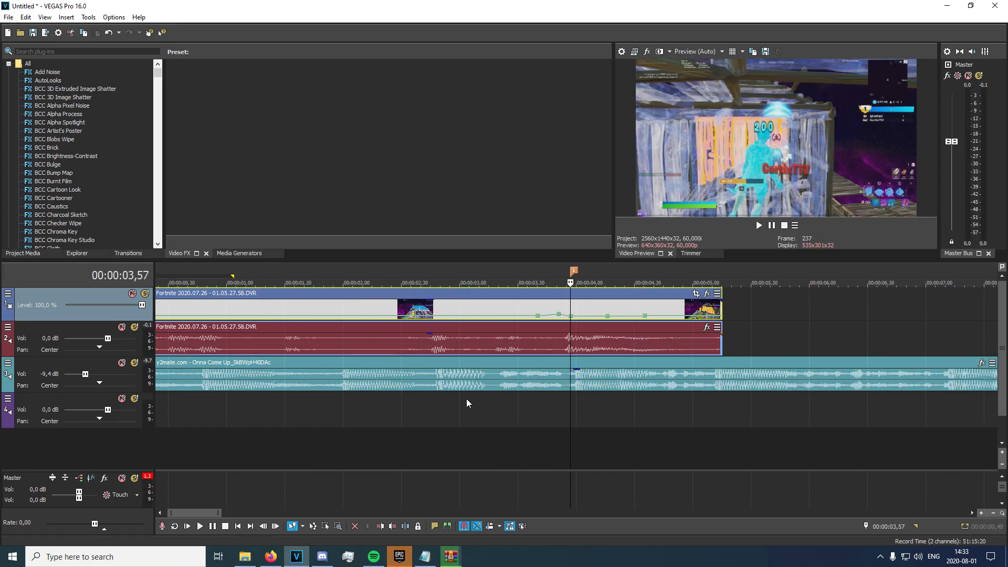
Search Video FX for 'uni.vhs' and select the uni.VHS effect.
click(68, 53)
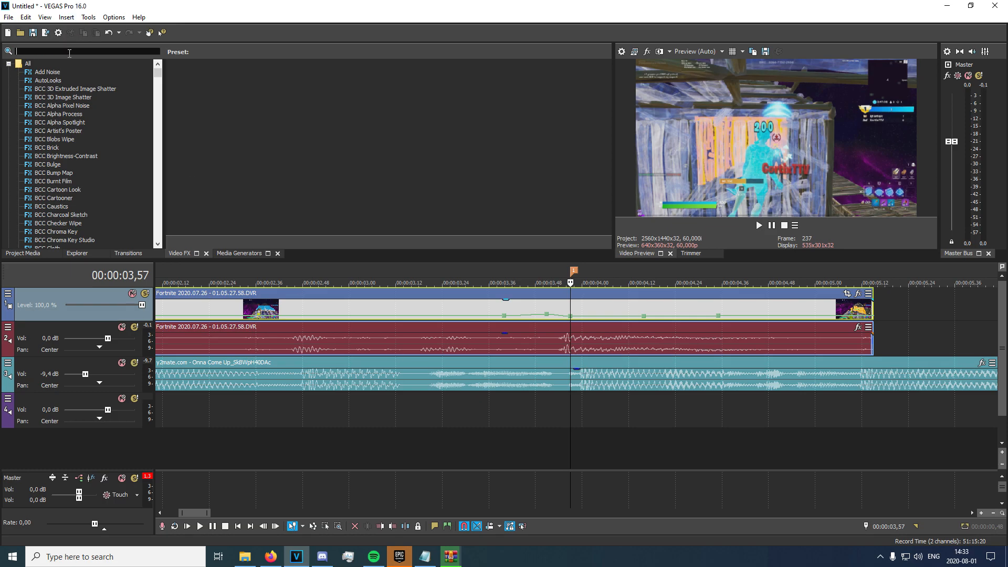
text(uni.)
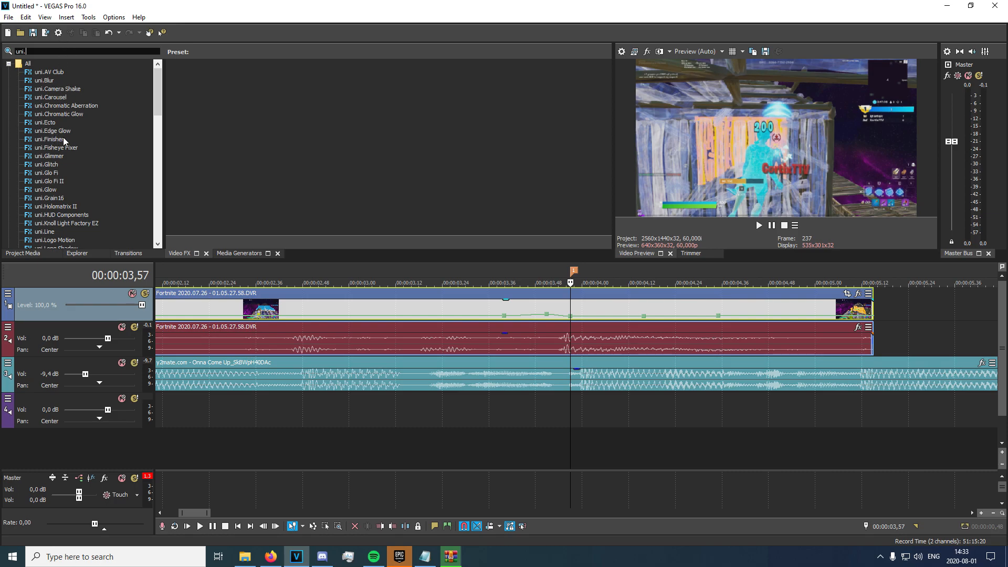
text(vhs)
click(44, 72)
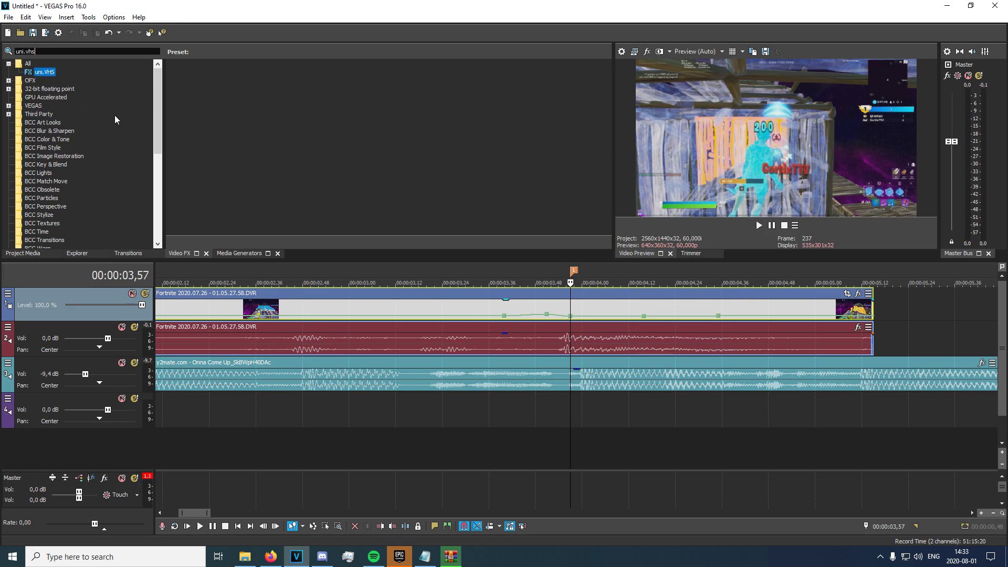
click(570, 310)
Split the clip at 00:00:03,57 and apply the uni.VHS Default preset to the first part.
key(s)
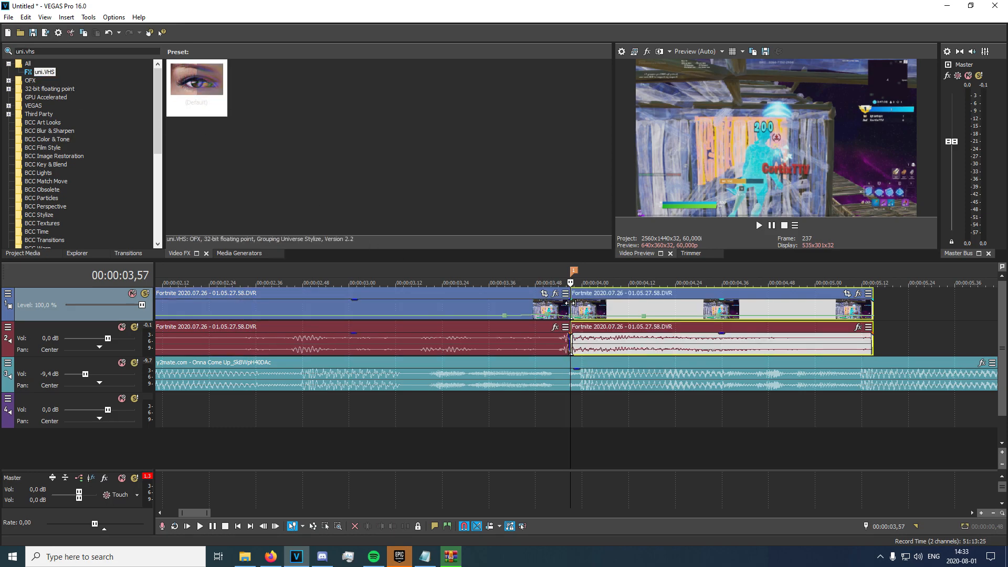
click(188, 64)
drag(206, 84, 461, 320)
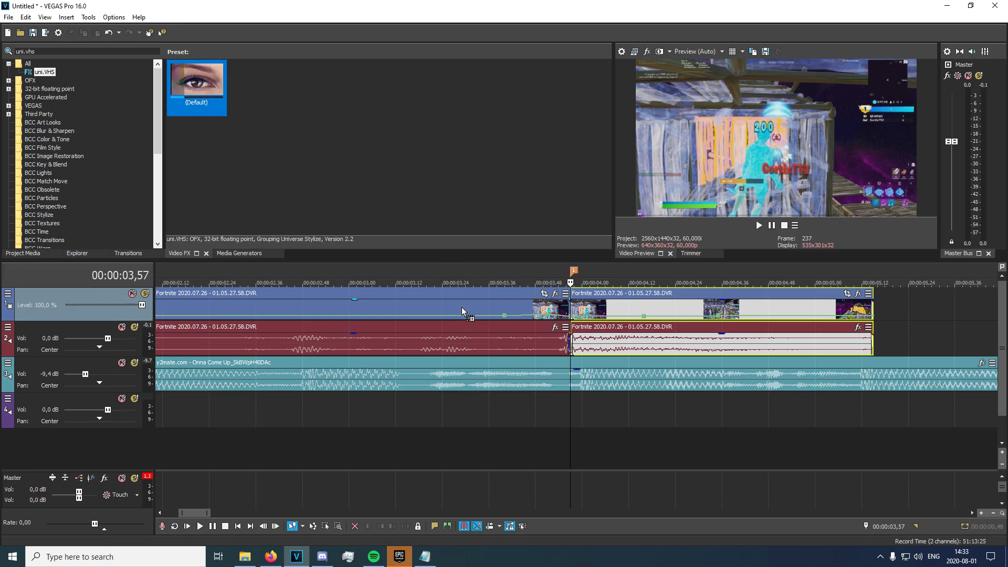
drag(461, 307, 461, 307)
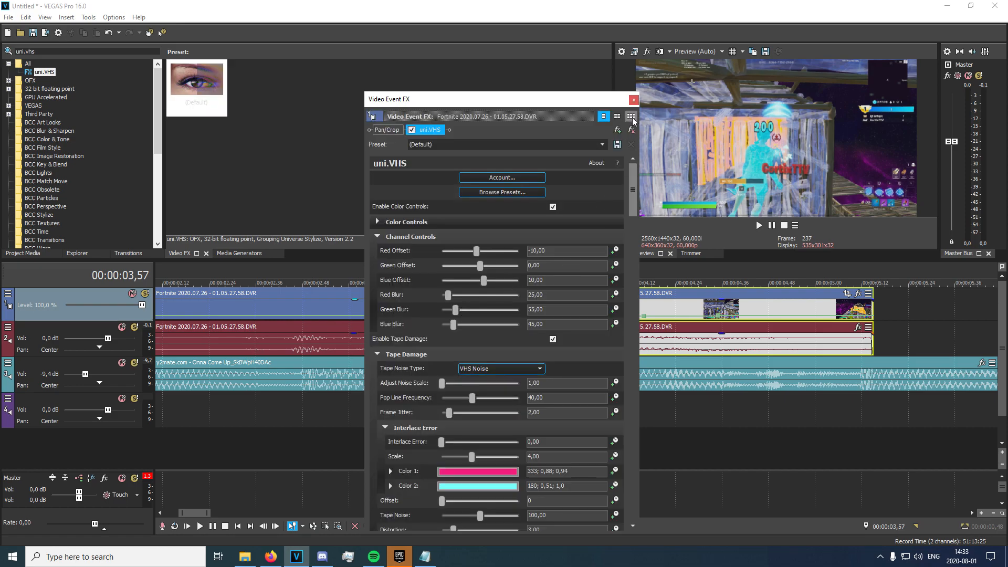
drag(576, 100, 525, 41)
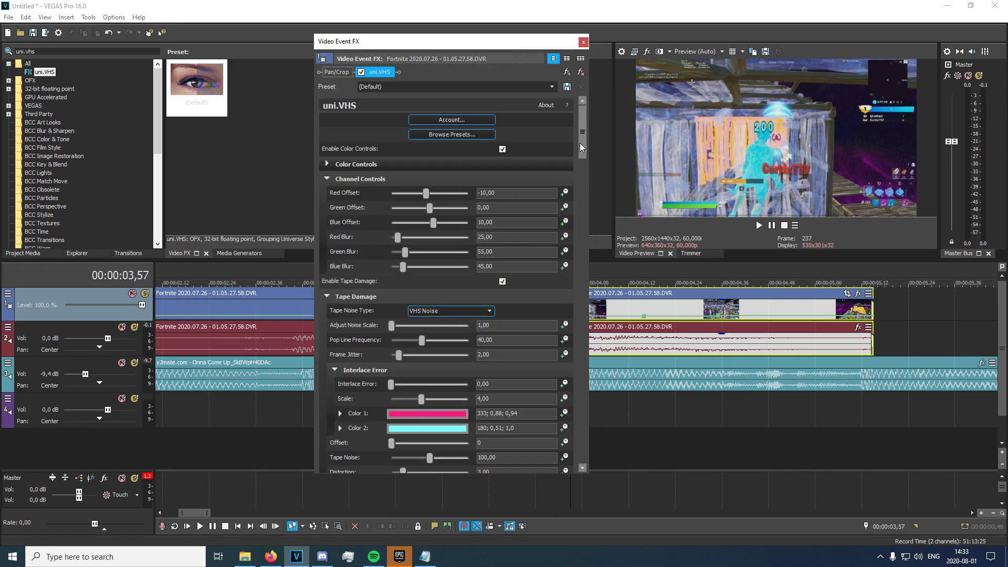
drag(581, 147, 581, 466)
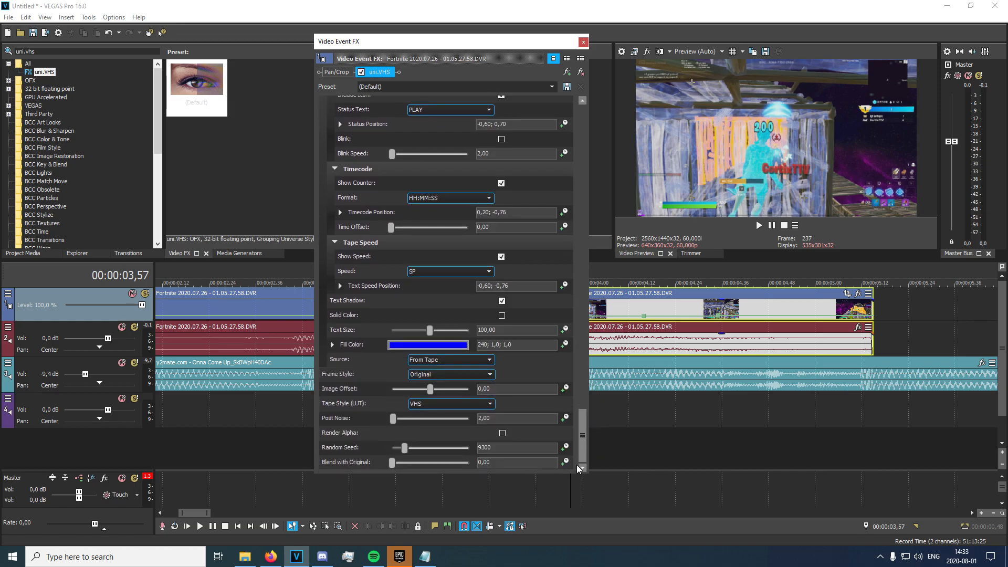
Keyframe Blend with Original from 100 at the start to 0 at 2 seconds.
click(564, 462)
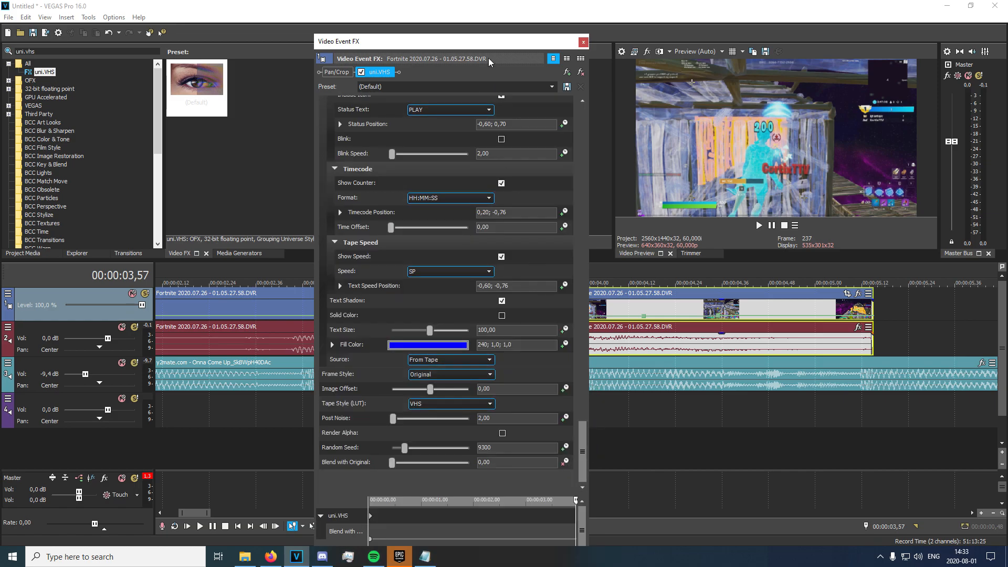
drag(488, 34, 484, 56)
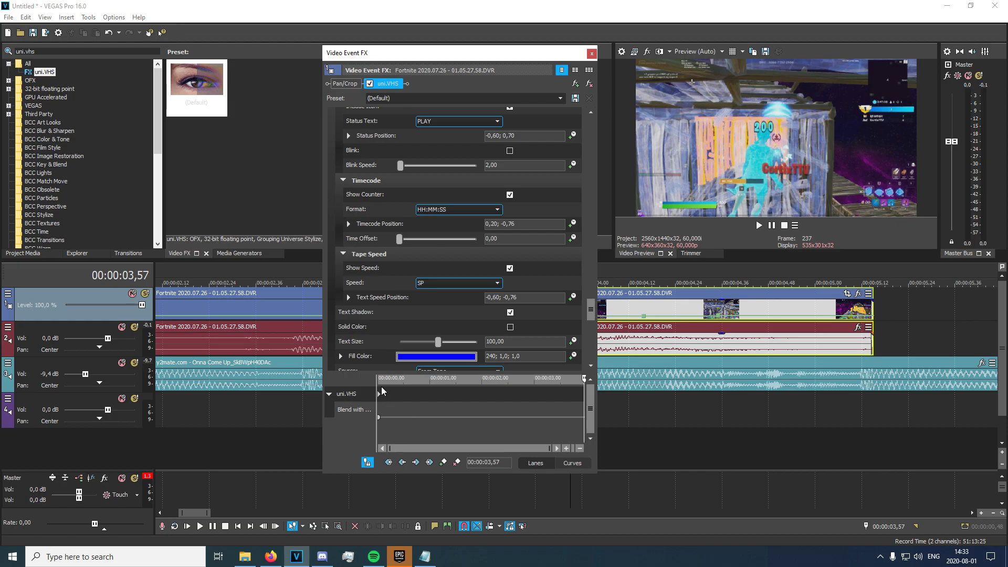
click(352, 409)
drag(329, 424, 516, 433)
click(474, 402)
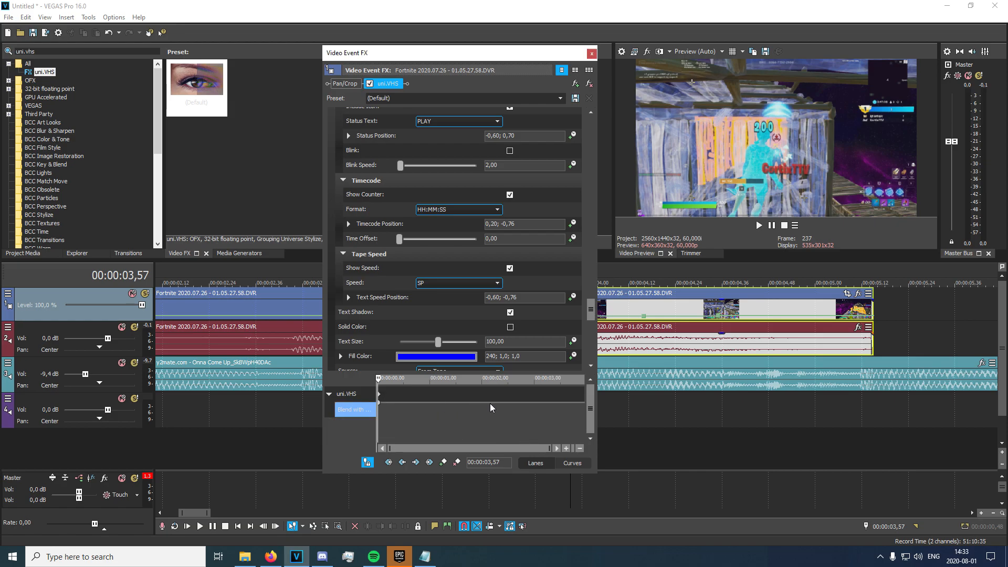
double_click(482, 403)
double_click(482, 402)
drag(531, 426, 313, 433)
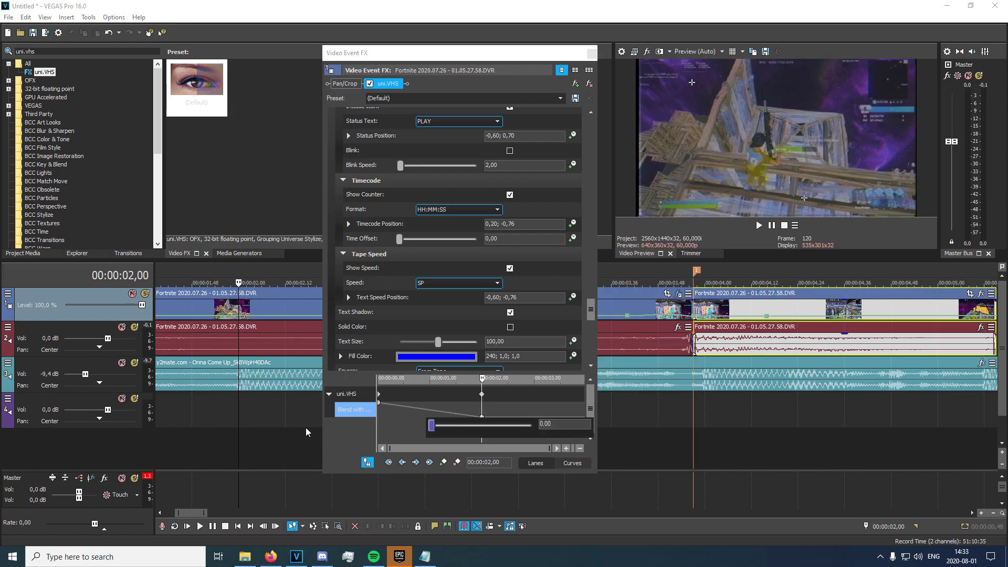
click(304, 419)
scroll(189, 401, down, 3)
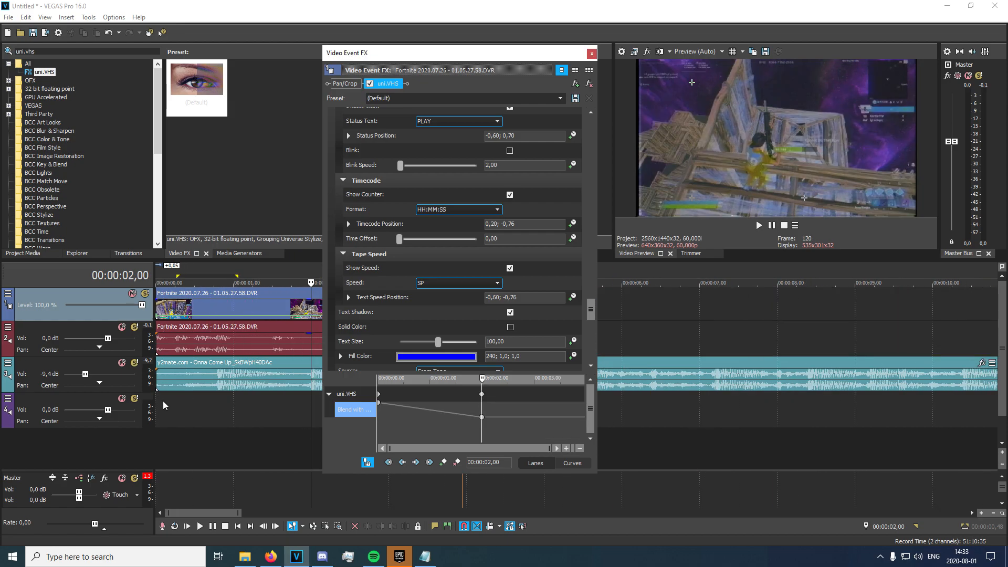
click(159, 399)
key(space)
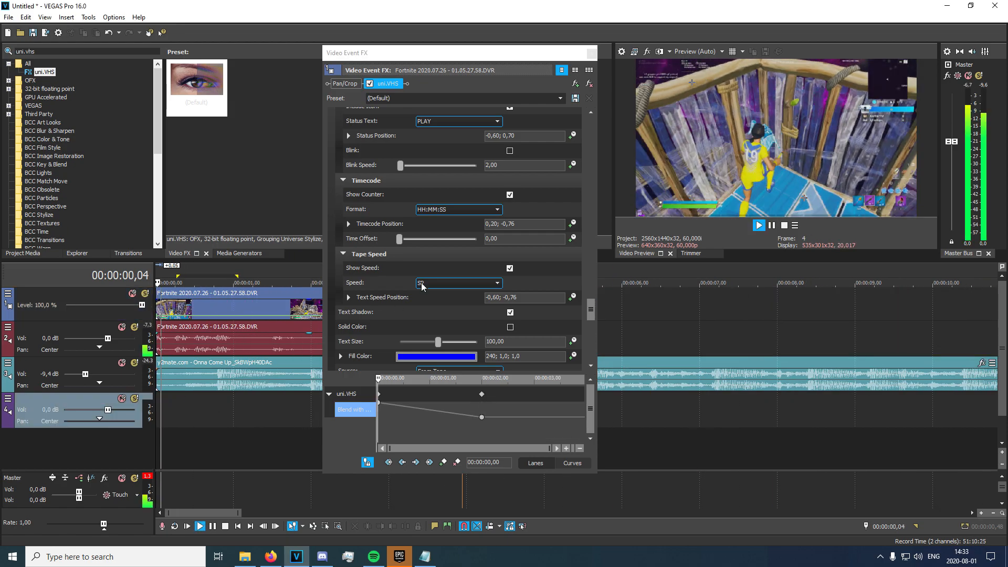
Close the effect window, stop playback, and reopen the first part's uni.VHS settings.
click(589, 54)
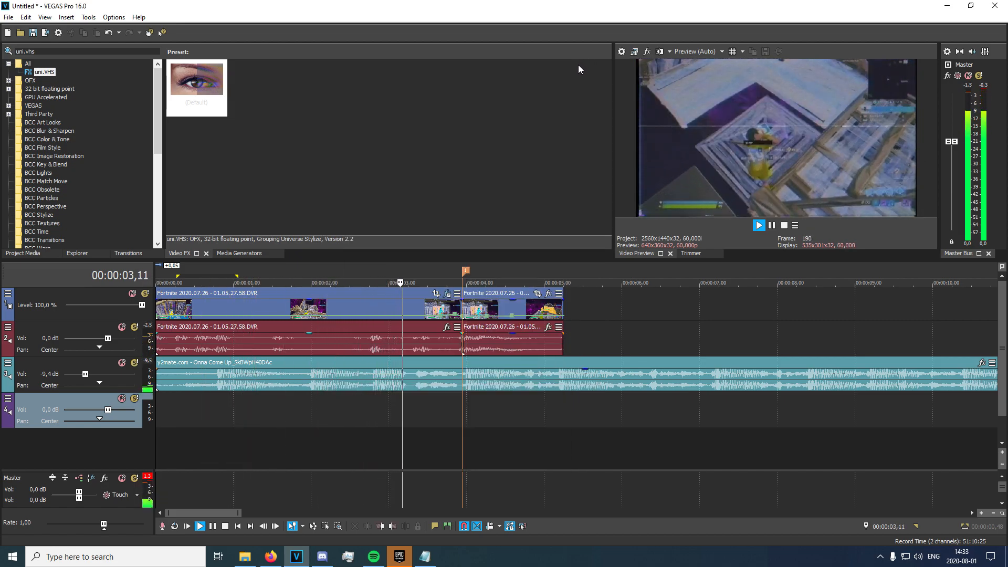
key(space)
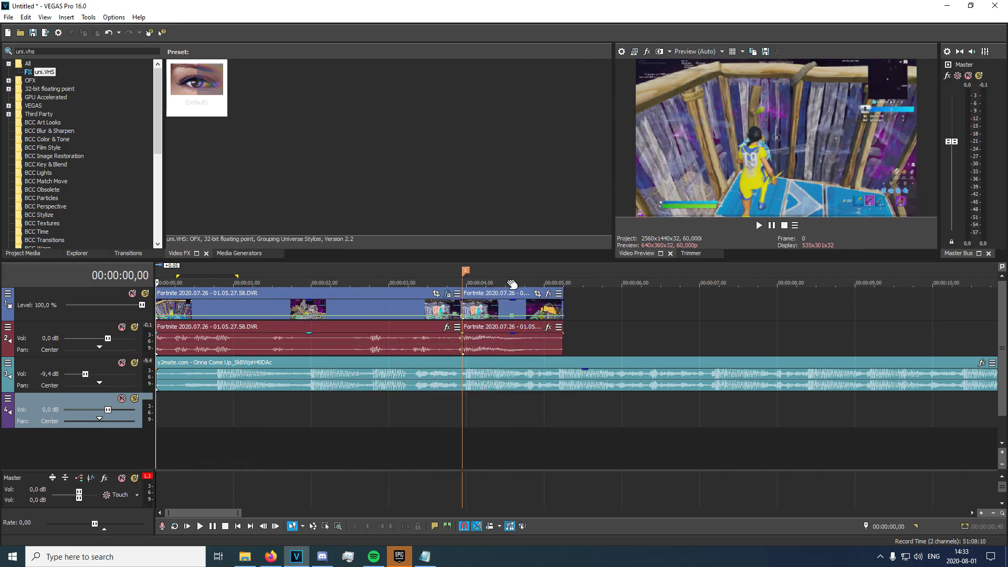
click(446, 304)
click(446, 294)
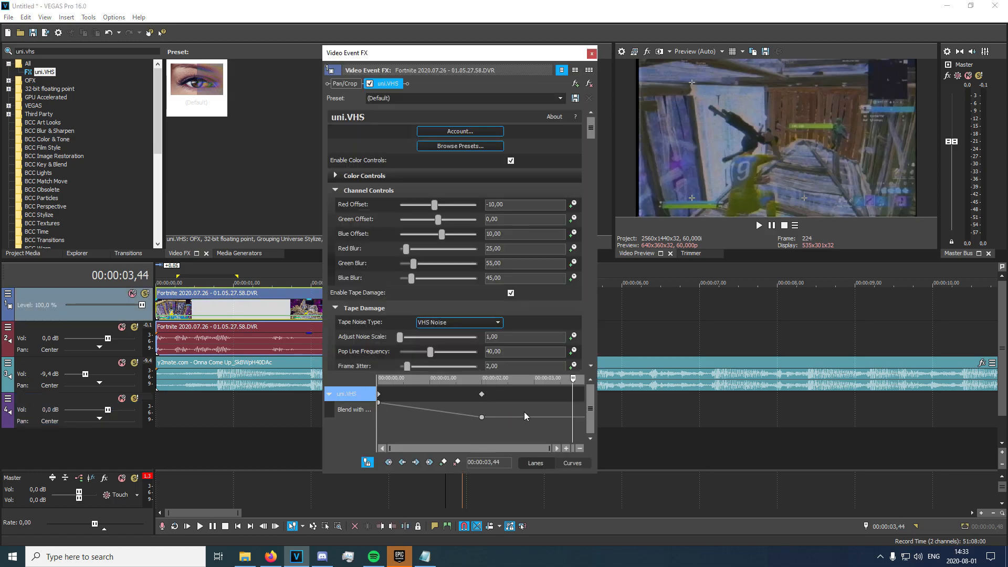
click(584, 415)
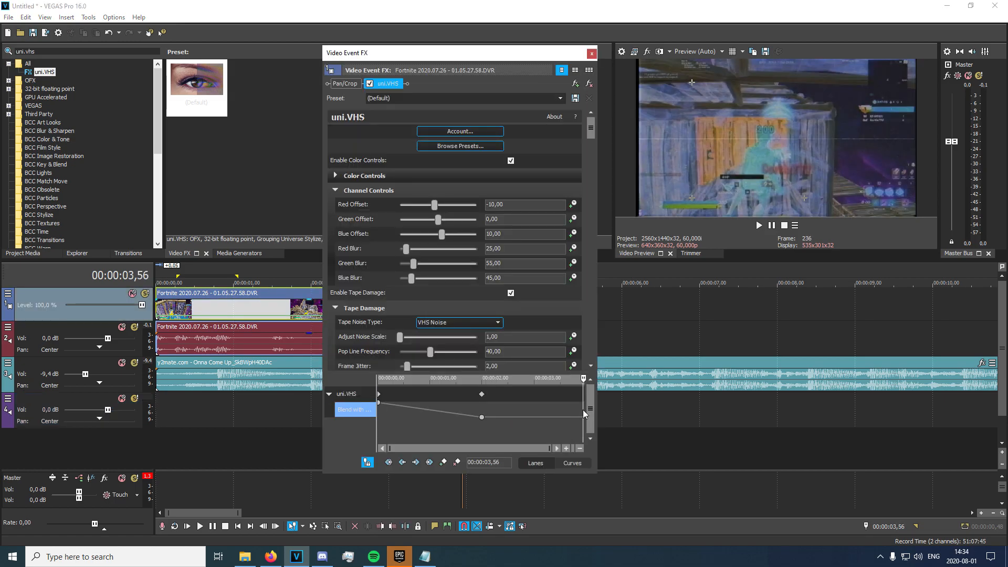
scroll(583, 410, up, 10)
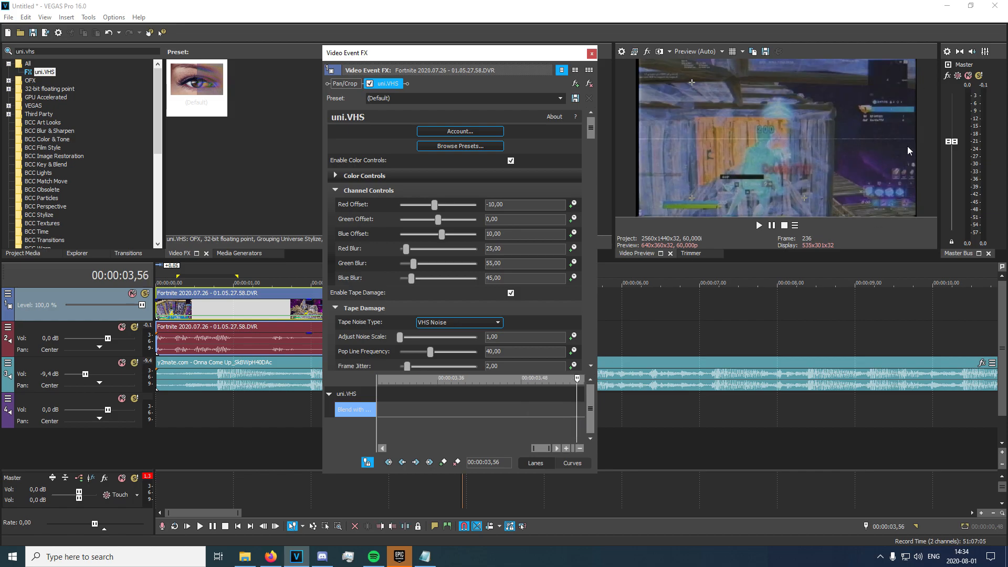
Add a Blend with Original keyframe at 00:00:03,49 set to 100.
click(445, 464)
key(Left)
key(Left)
key(Left)
key(Left)
key(Left)
key(Left)
key(Left)
key(Left)
key(Left)
key(Left)
key(Right)
key(Right)
key(Right)
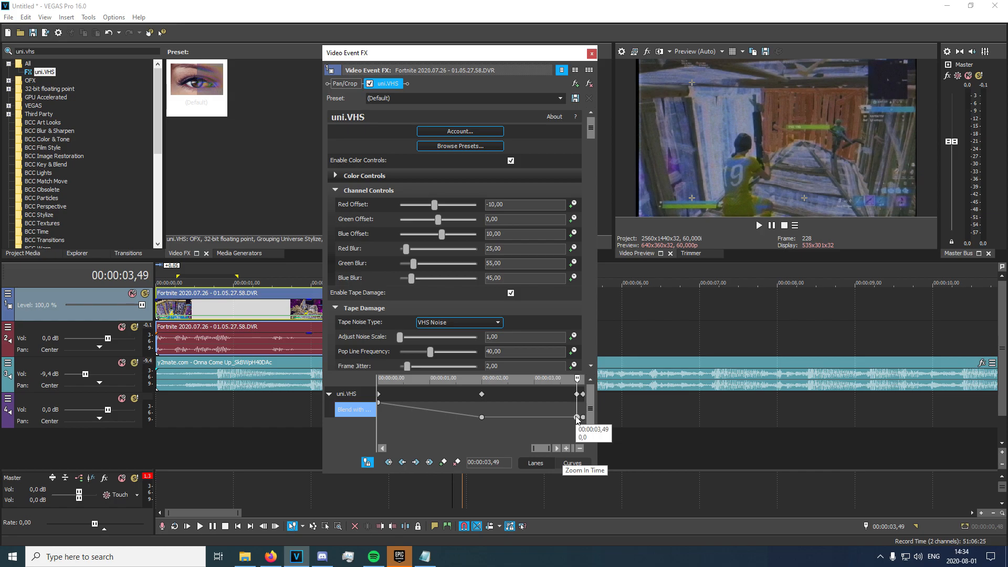
double_click(582, 418)
drag(580, 424, 765, 432)
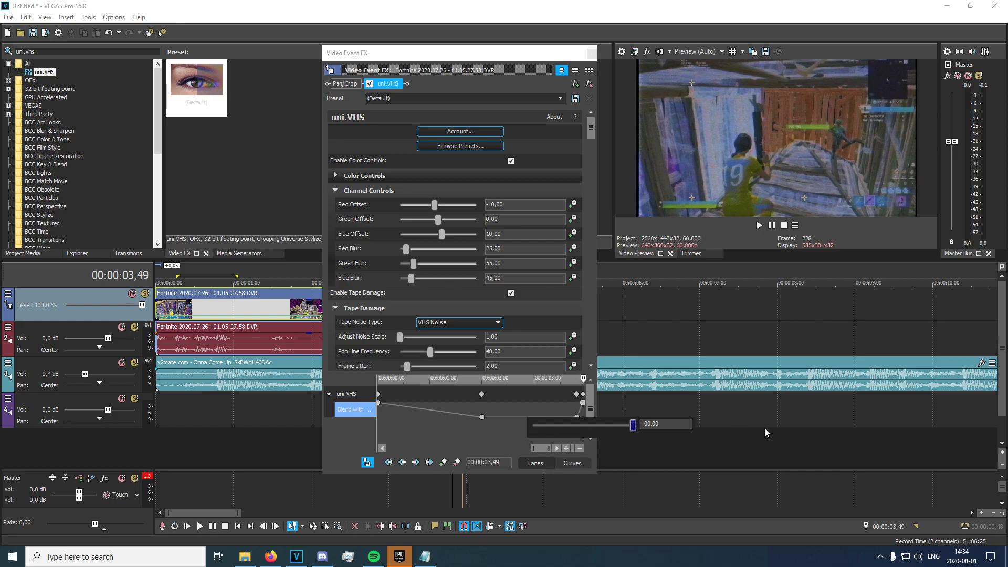
click(498, 206)
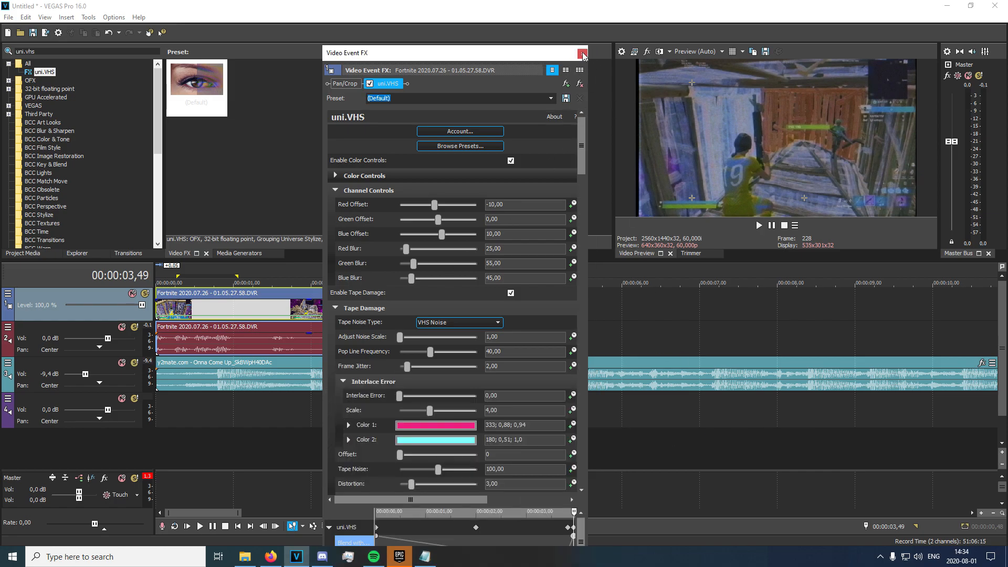
Close the uni.VHS settings and preview the effect from 00:00:02,57.
click(582, 54)
key(space)
click(384, 303)
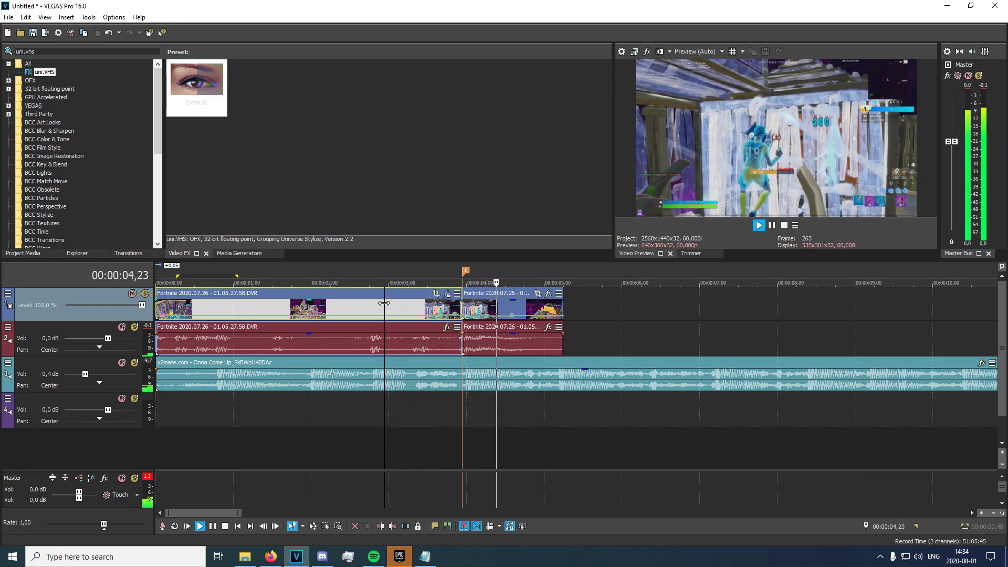
key(space)
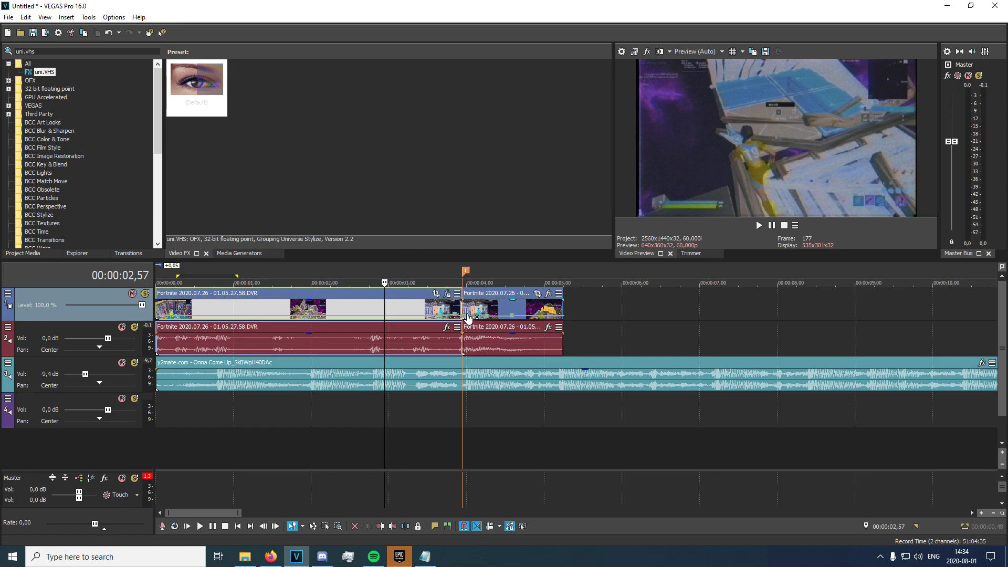
click(464, 313)
click(41, 55)
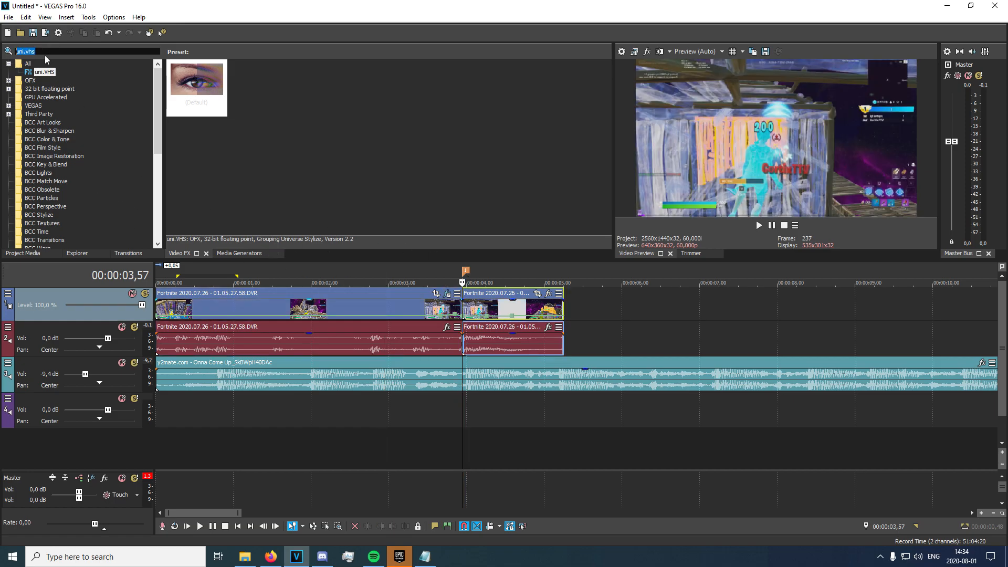
Apply S_Shake's Tilt Shake shot (0,3) preset to the second Fortnite clip.
text(shake)
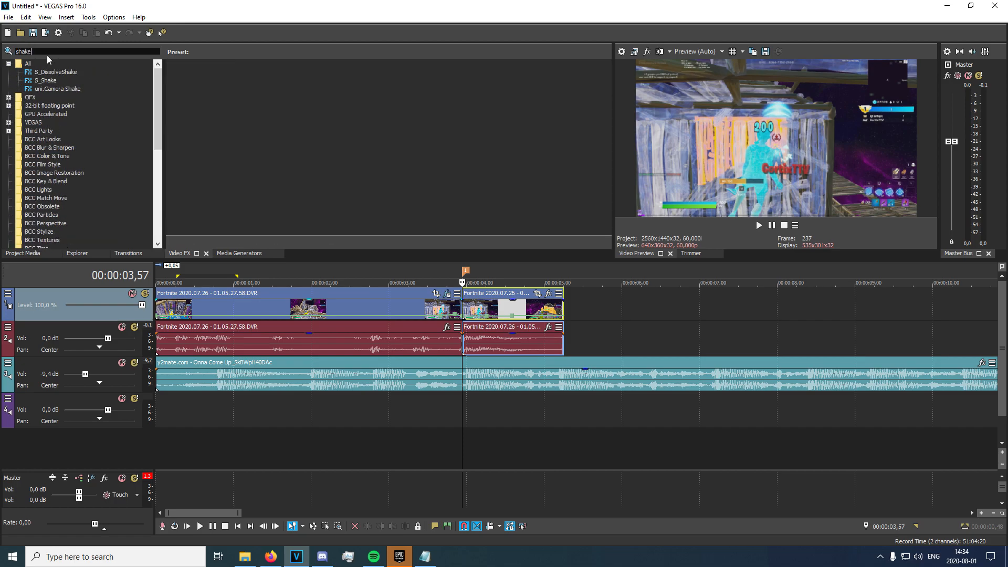
click(33, 81)
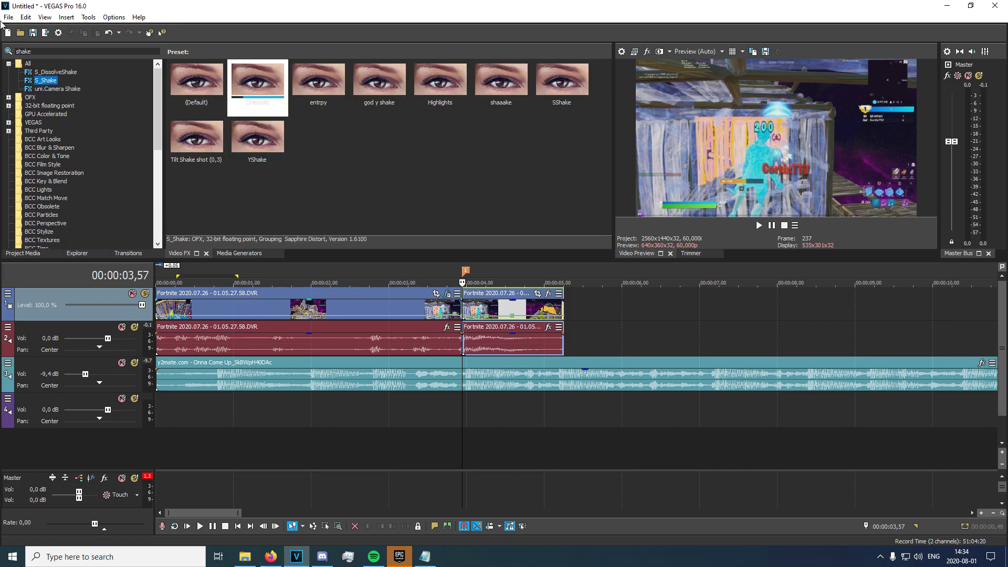
click(204, 166)
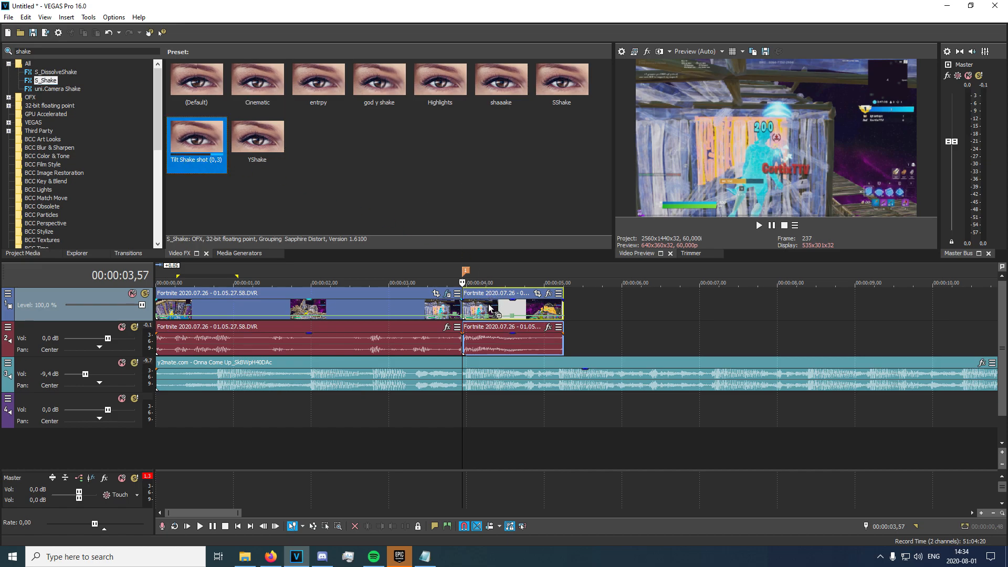
drag(489, 304, 488, 305)
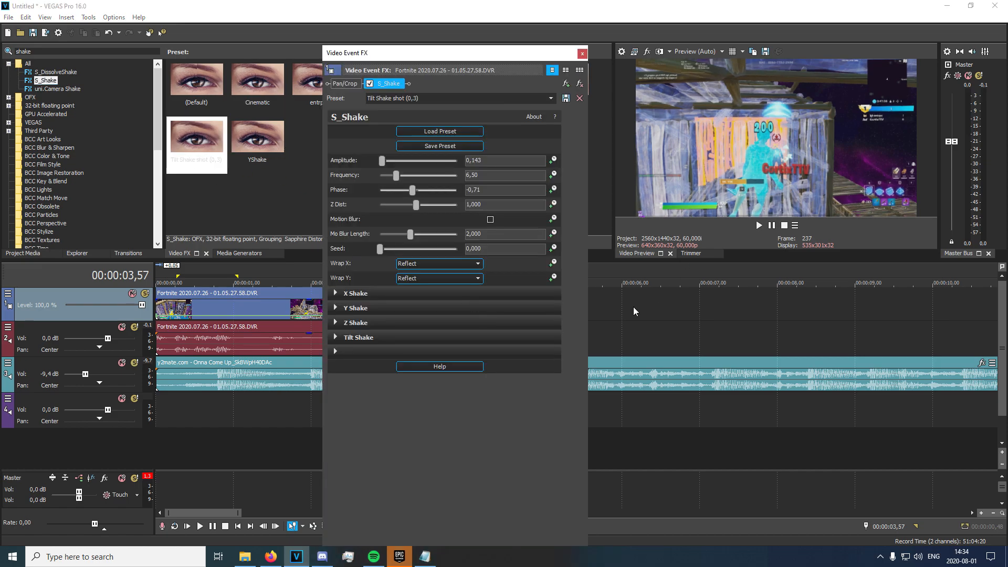
Expand the X, Y, Z and Tilt Shake sections and rearrange the effect settings window.
click(336, 293)
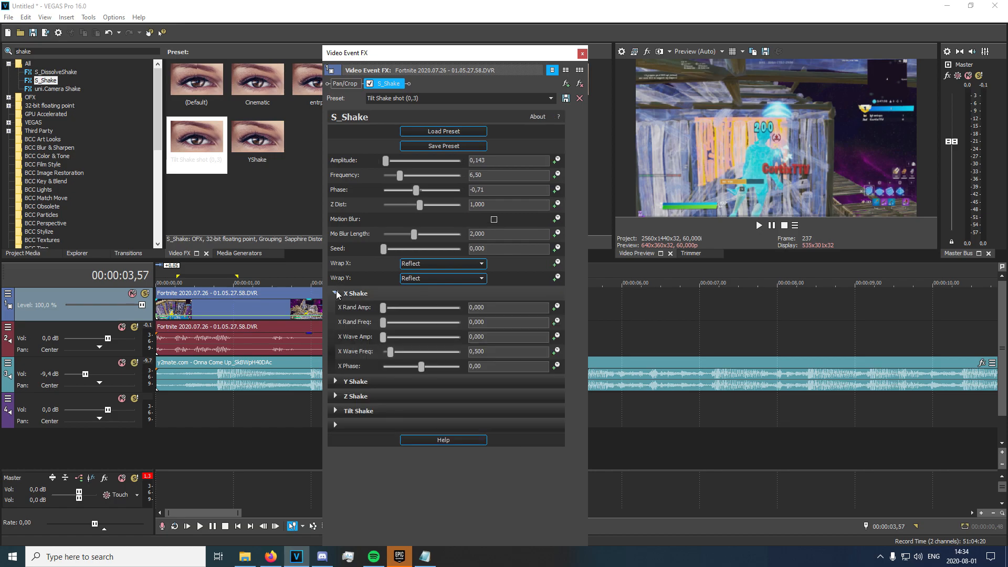
click(336, 382)
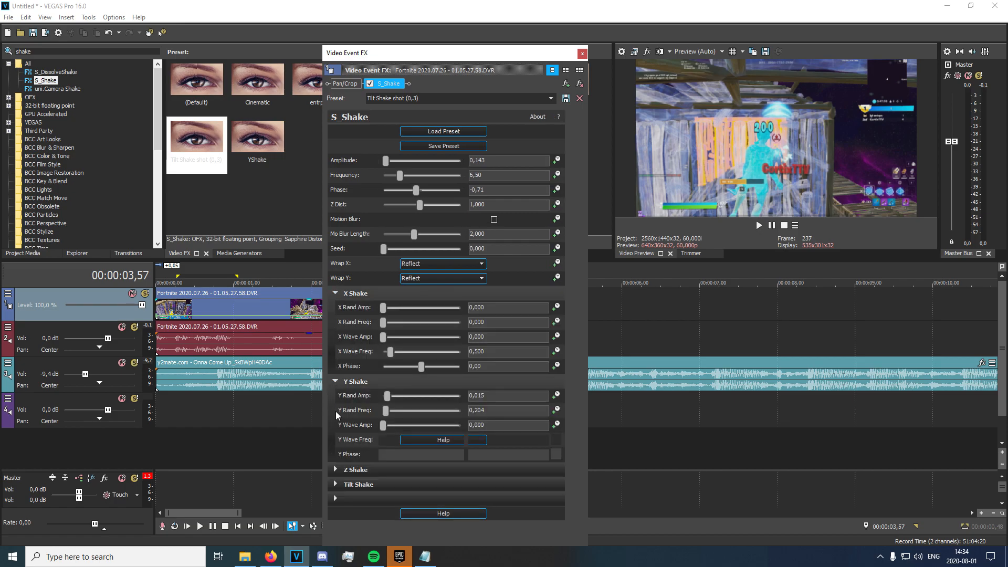
click(337, 470)
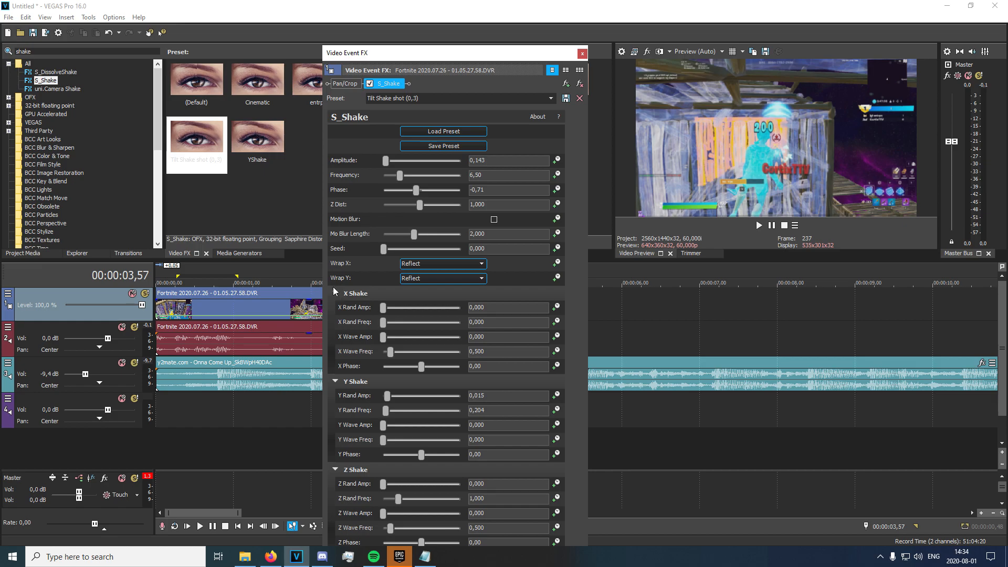
drag(508, 58, 492, 24)
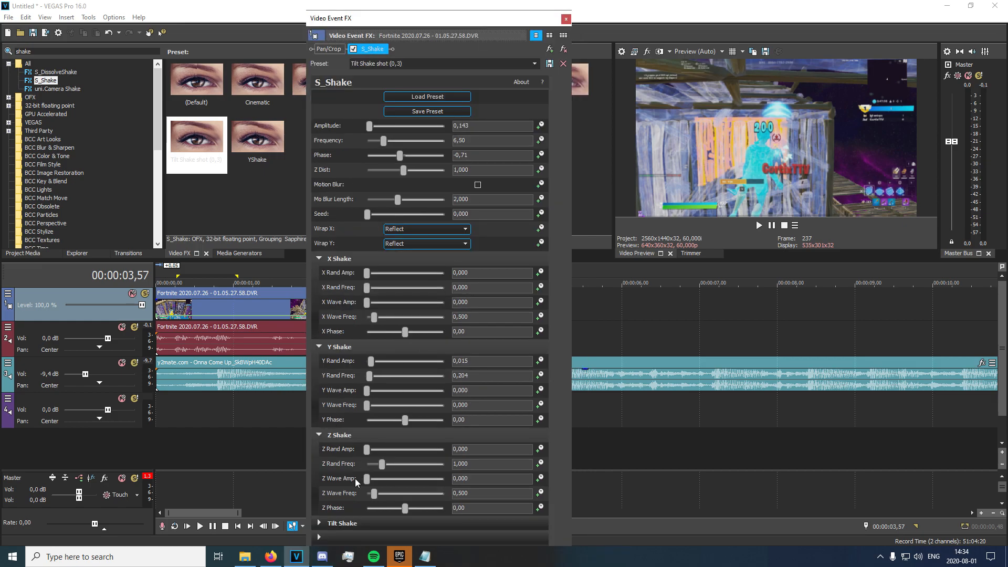
click(318, 523)
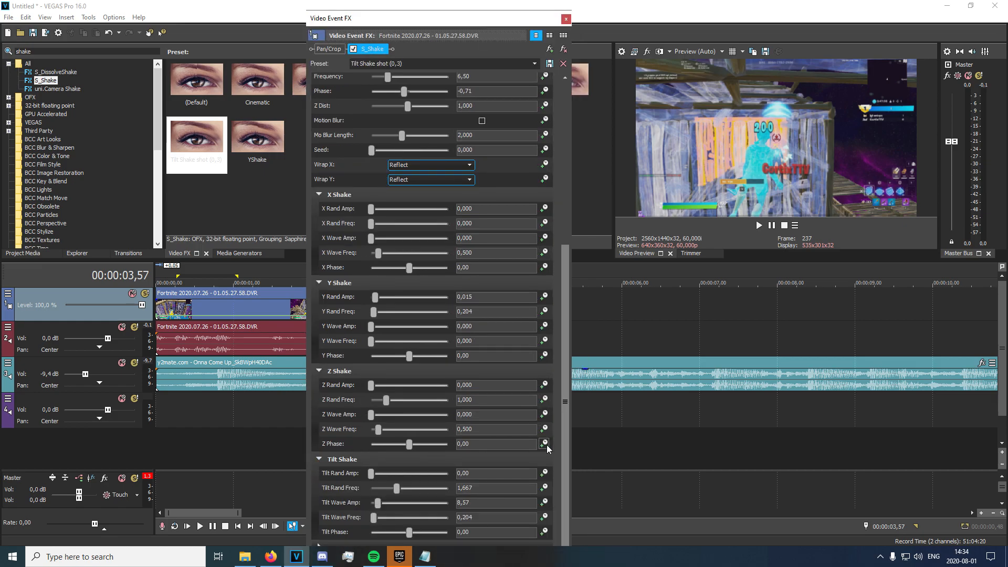
drag(568, 446, 563, 496)
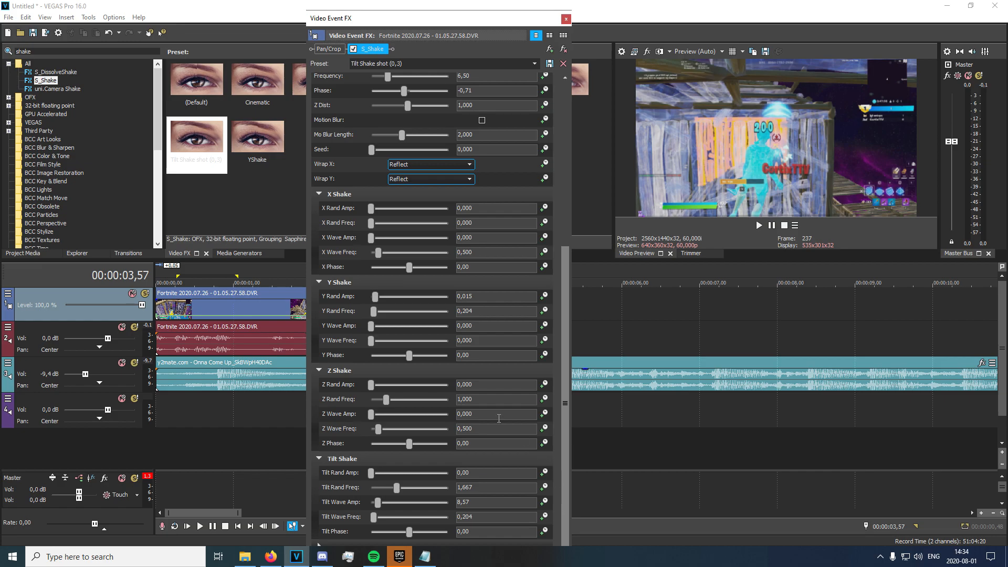
drag(451, 12, 424, 5)
drag(549, 316, 547, 443)
click(303, 466)
scroll(543, 411, down, 3)
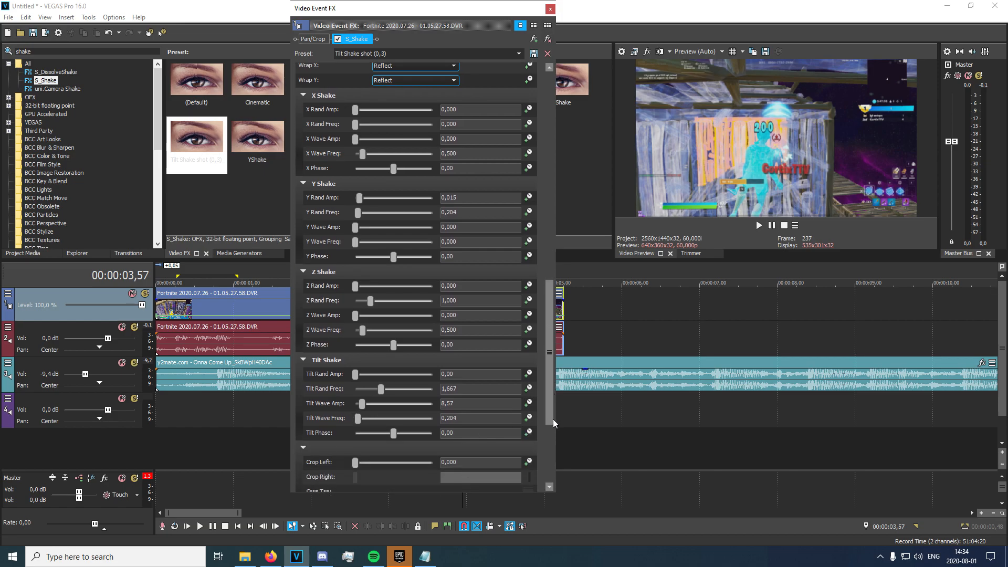
drag(565, 502, 559, 184)
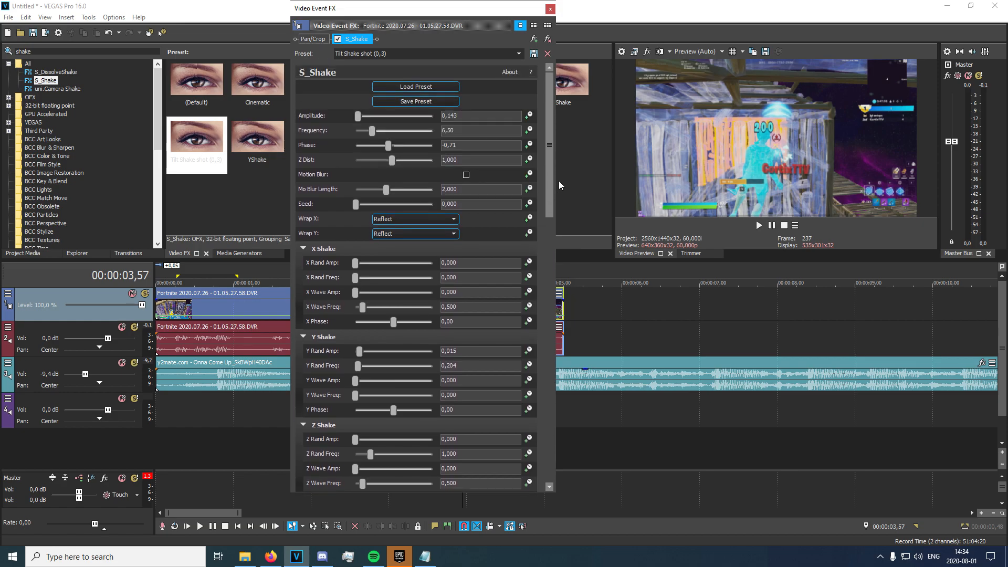
Keyframe S_Shake Amplitude to fall from 0,143 to 0 at 00:00:00,39.
click(529, 115)
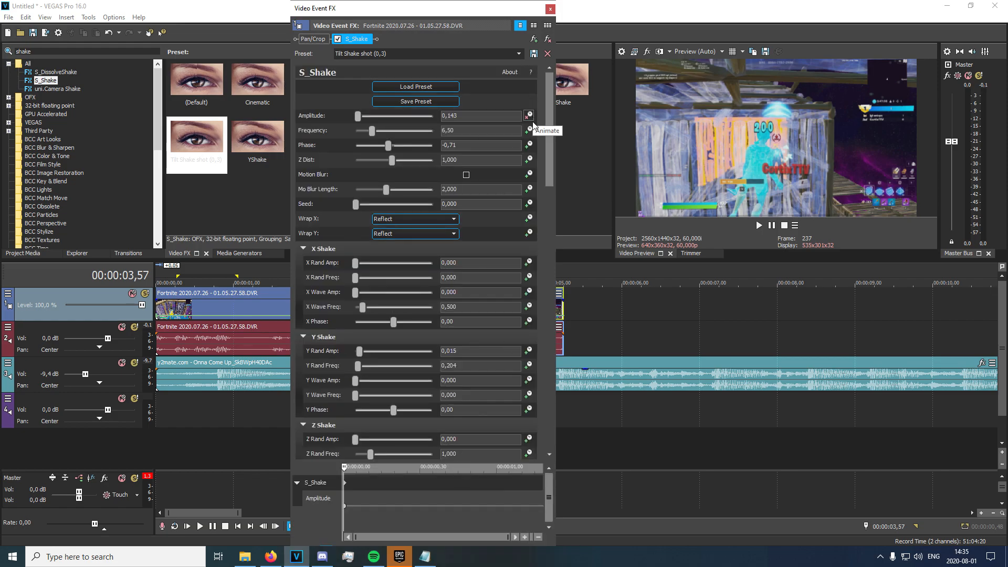
double_click(442, 505)
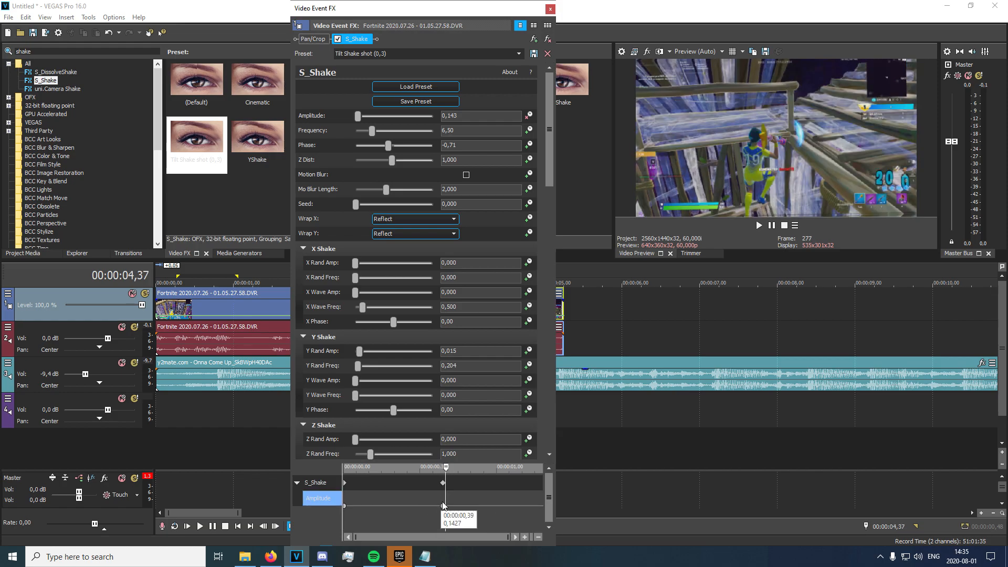
click(443, 505)
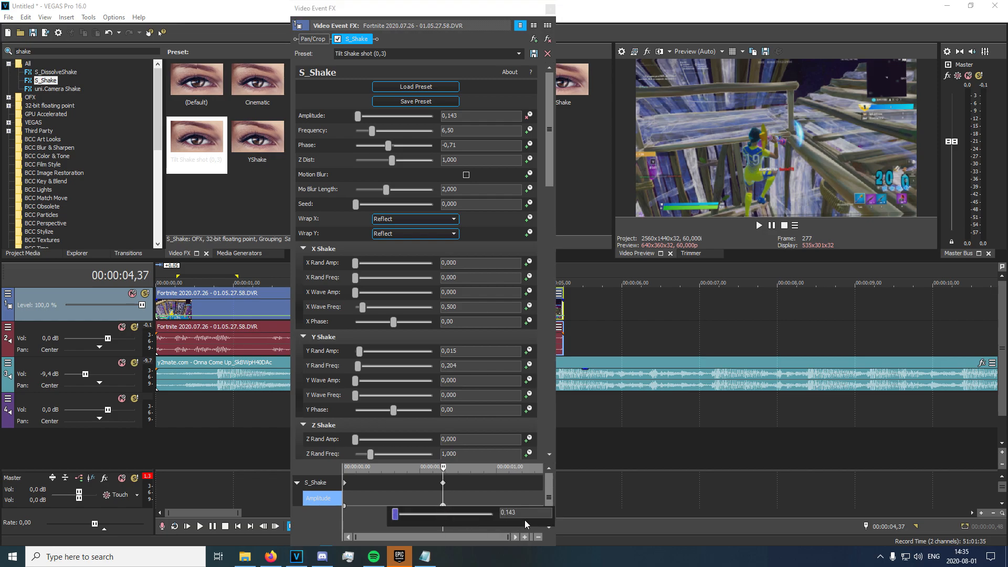
drag(396, 516, 286, 510)
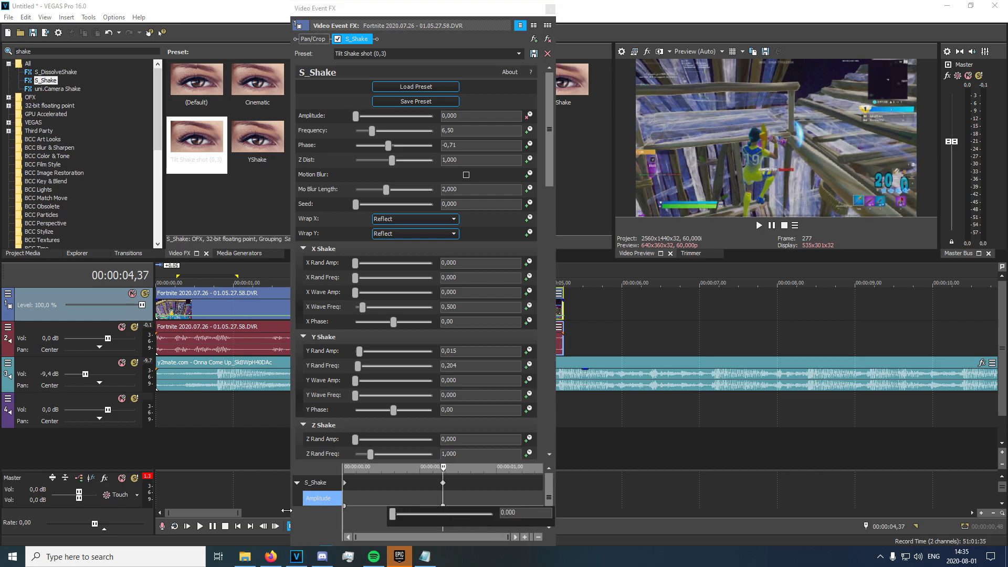
click(403, 493)
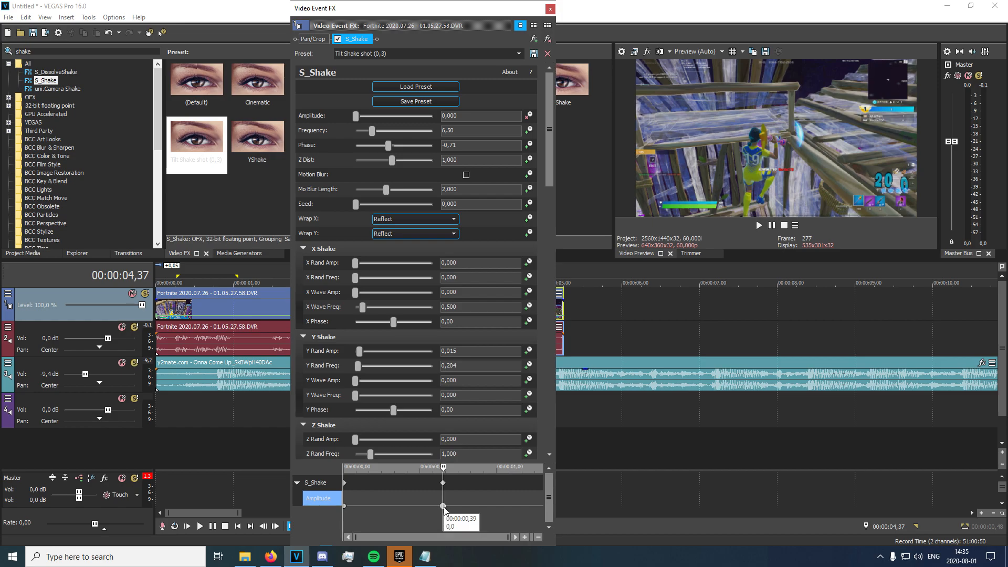
key(Delete)
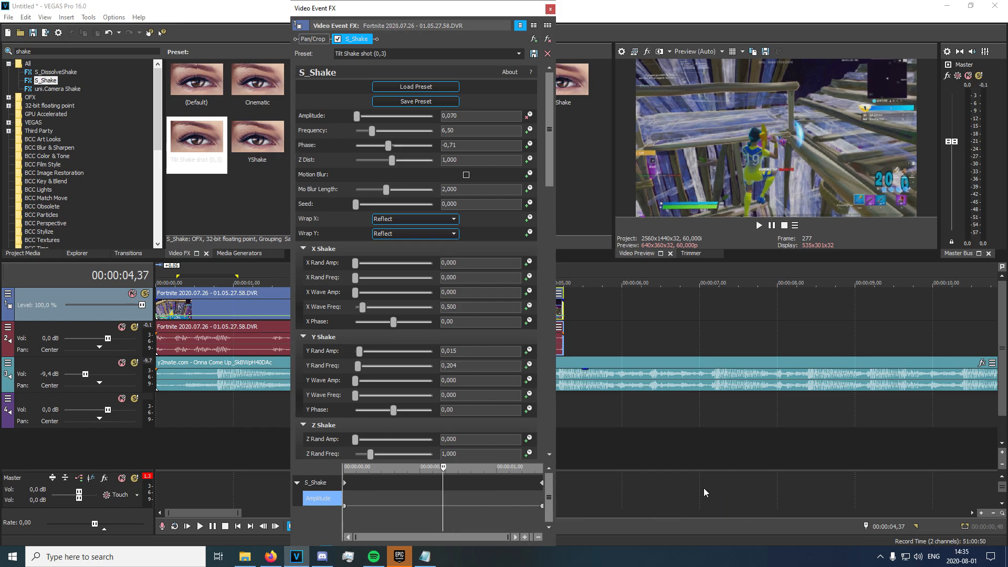
Close the S_Shake settings and preview the edits from the first clip.
click(549, 11)
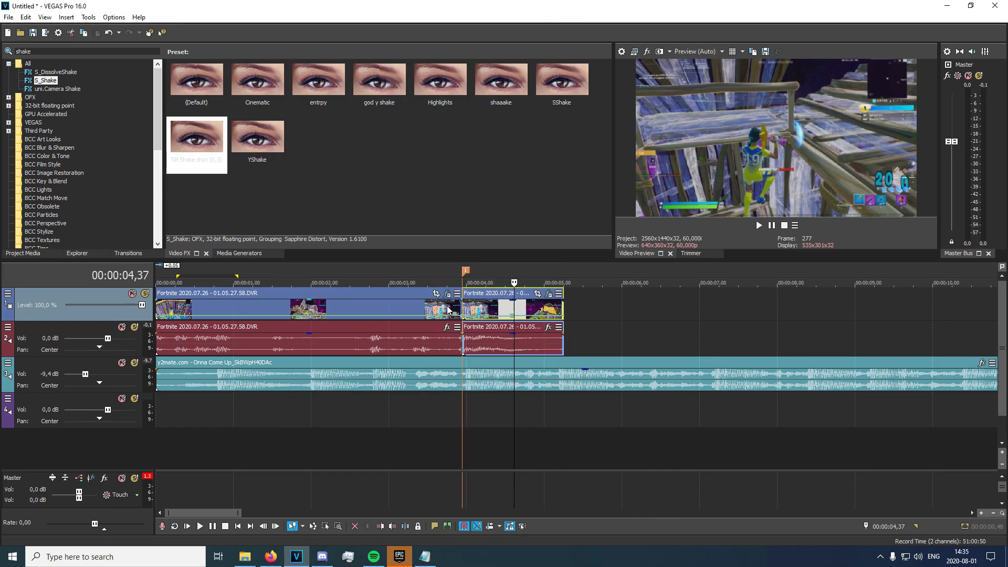
click(403, 309)
key(space)
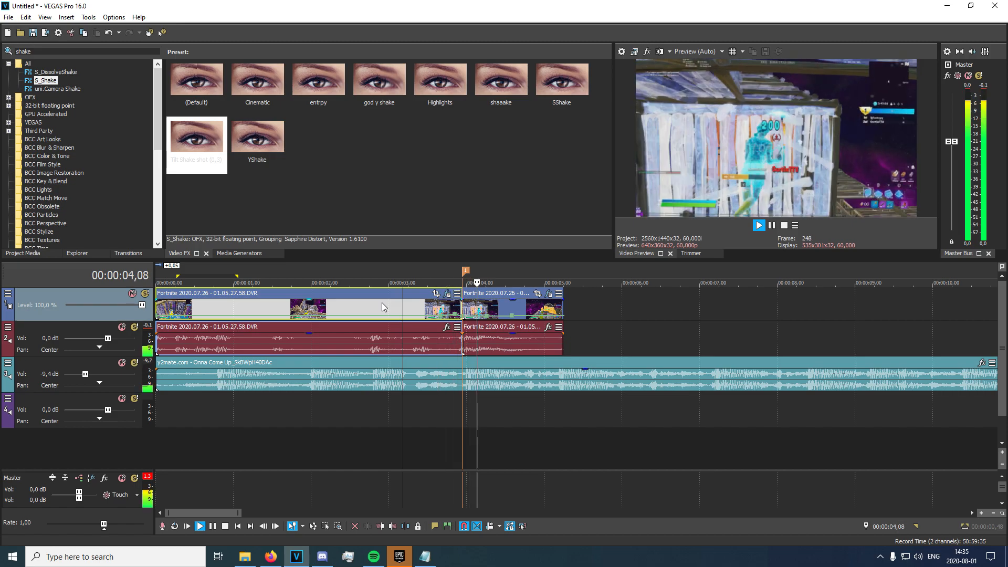
key(space)
Split the Fortnite video and audio events at 00:00:03,40.
click(462, 307)
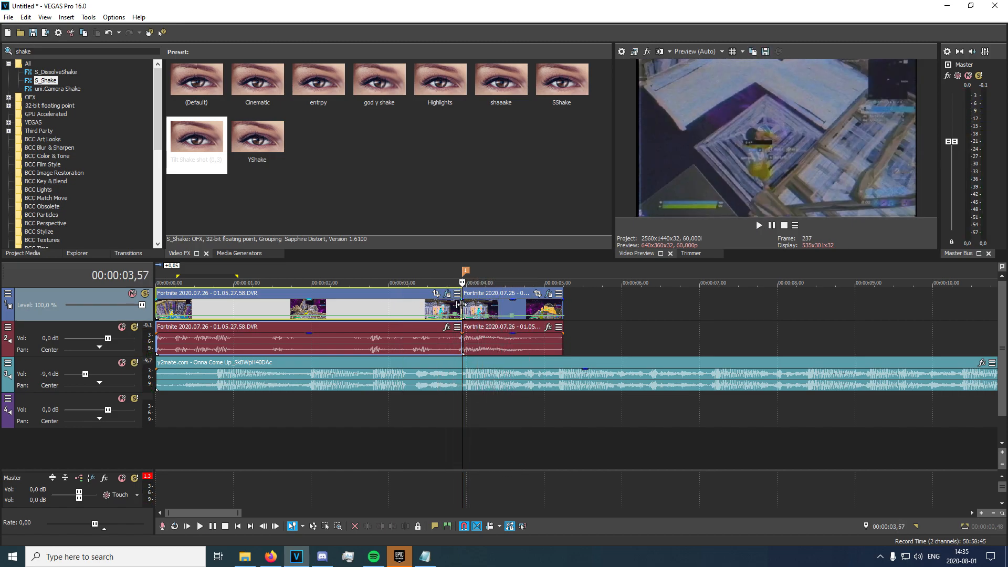
click(439, 314)
scroll(420, 291, up, 3)
click(575, 318)
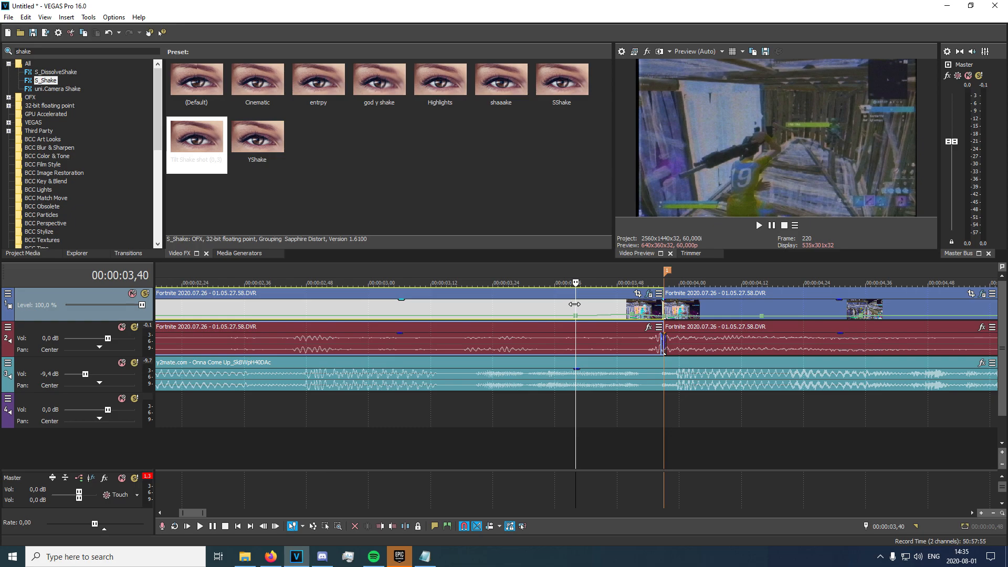
key(s)
click(84, 50)
Apply the third uni.Chromatic Aberration preset to the short split piece.
text(uni.c)
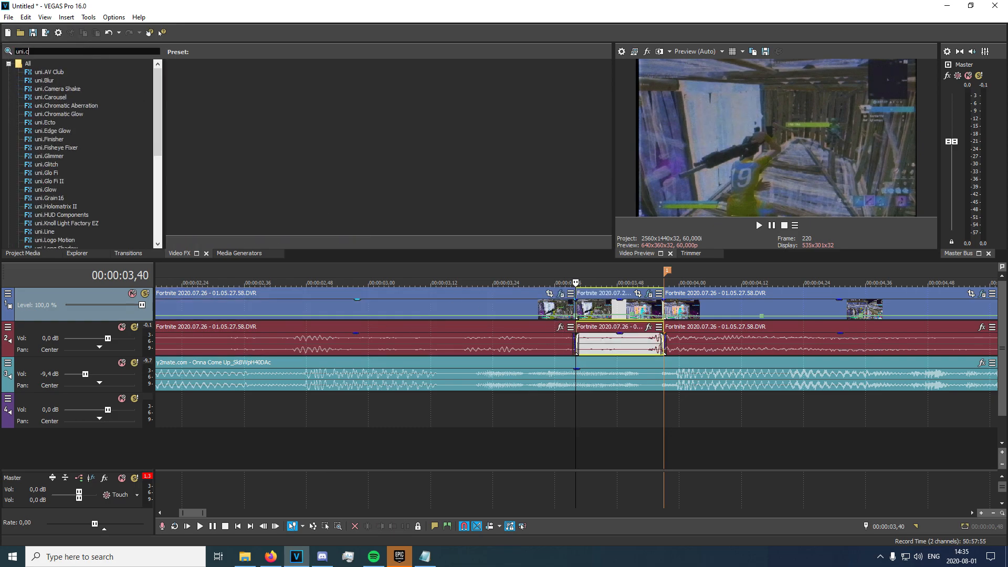
text(hroma)
click(72, 70)
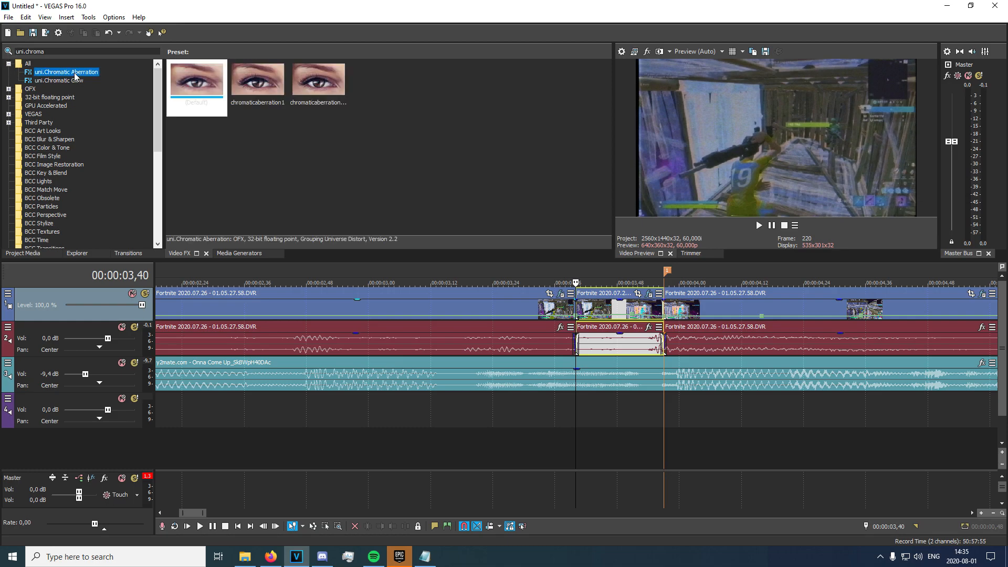
click(343, 113)
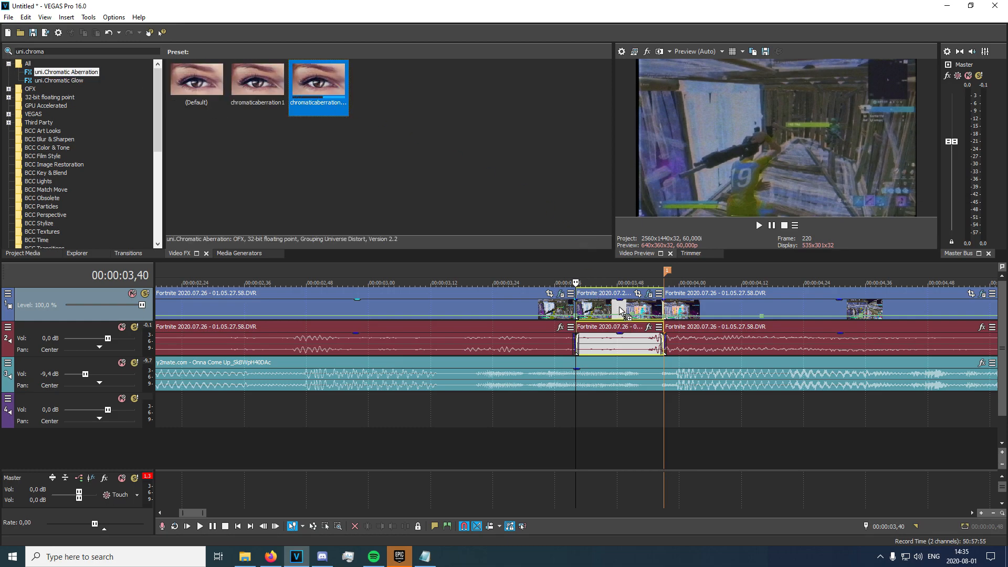
drag(621, 308, 621, 310)
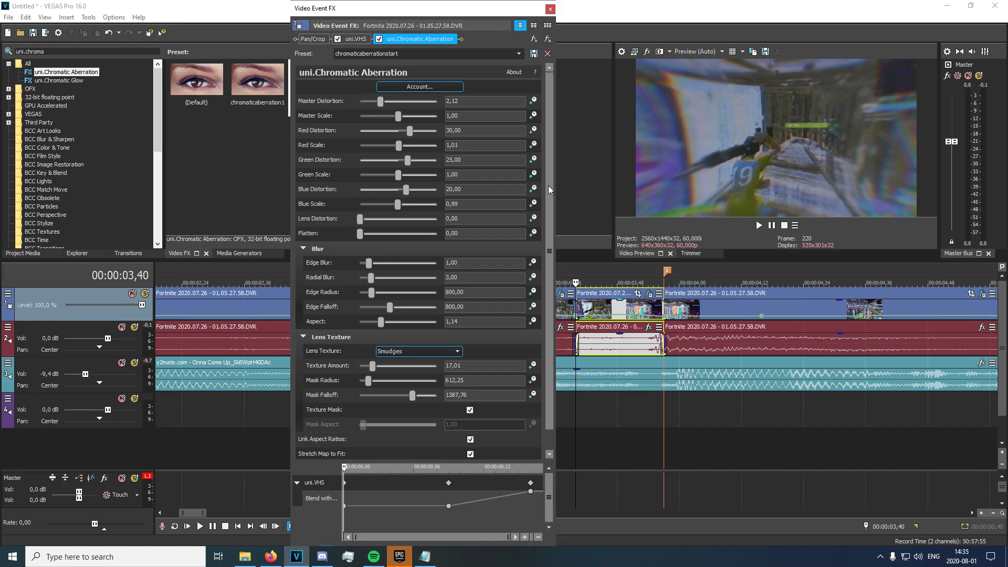
scroll(548, 187, down, 1)
scroll(552, 196, up, 1)
Animate Edge Blur and enlarge the keyframe area to reposition the effect keyframes.
click(533, 263)
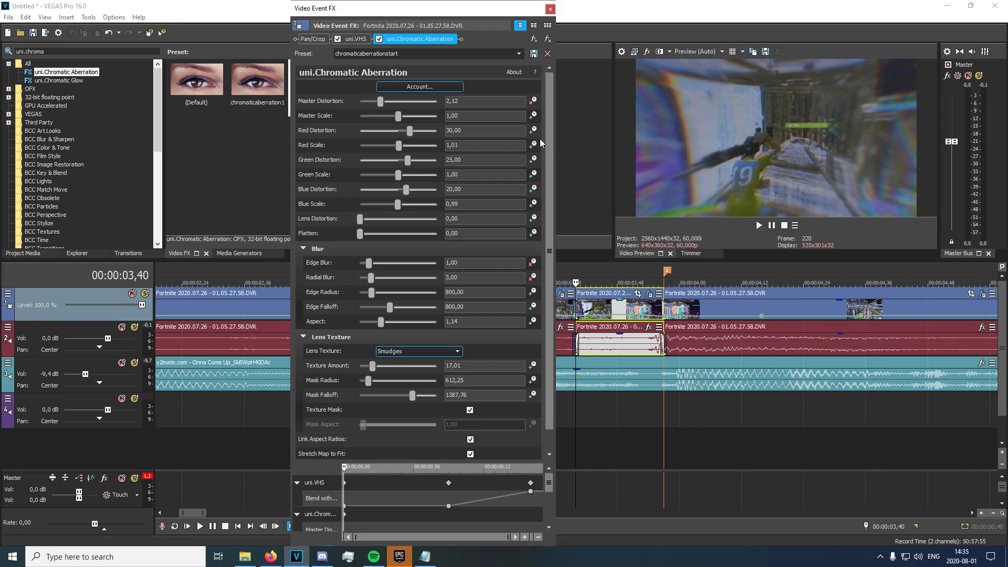
drag(492, 3, 446, 38)
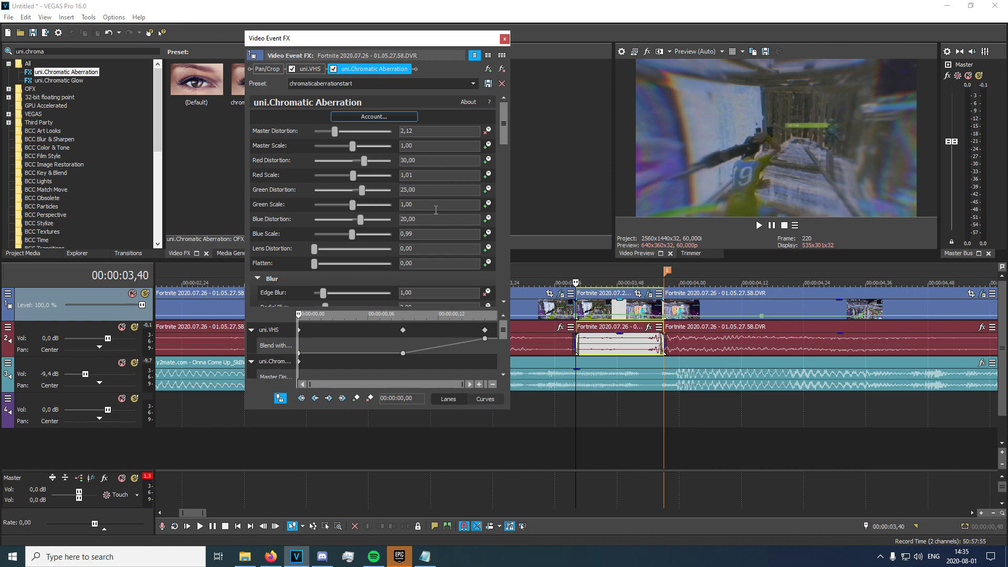
drag(399, 309, 399, 224)
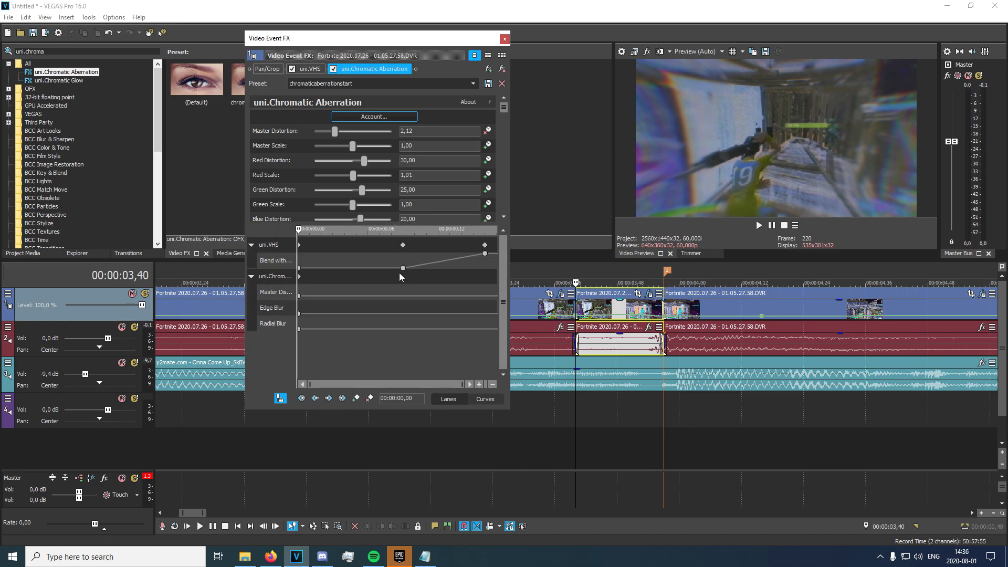
click(301, 328)
drag(613, 329, 614, 328)
drag(299, 314, 712, 309)
drag(300, 296, 496, 295)
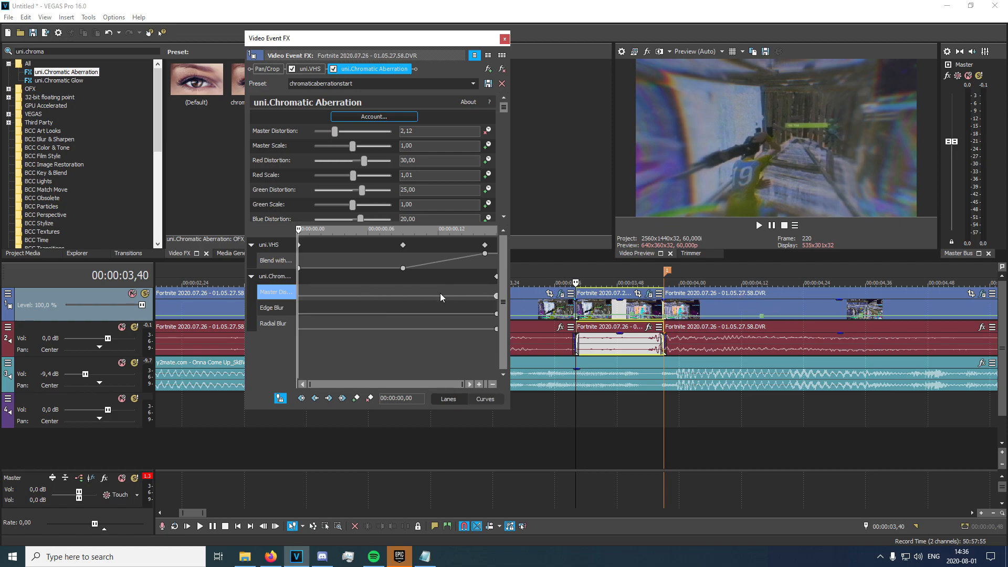
Add start keyframes for Radial Blur, Edge Blur and Master Distortion, setting Master Distortion to 0,11.
double_click(309, 329)
double_click(309, 314)
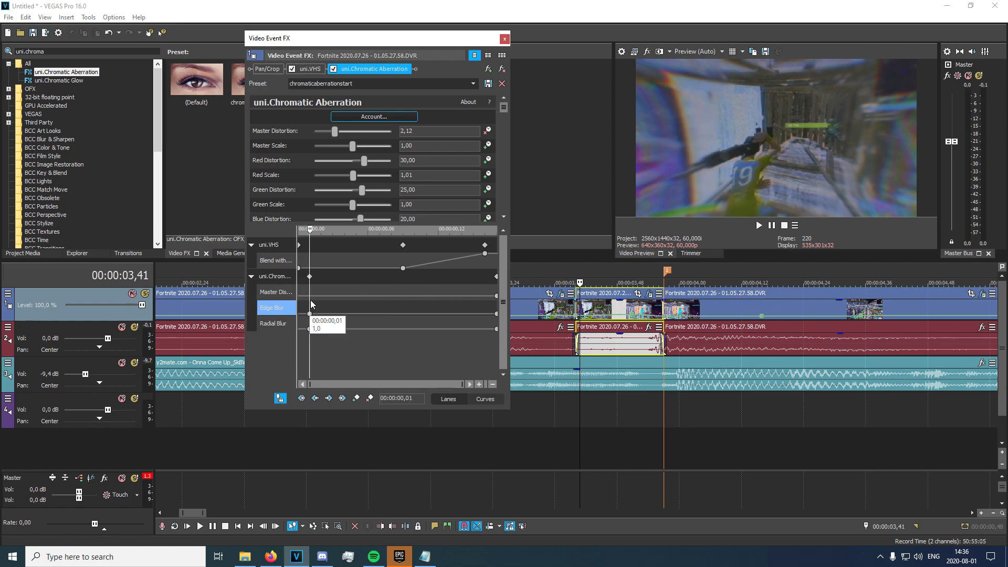
double_click(310, 295)
drag(310, 296, 249, 307)
double_click(299, 314)
double_click(299, 297)
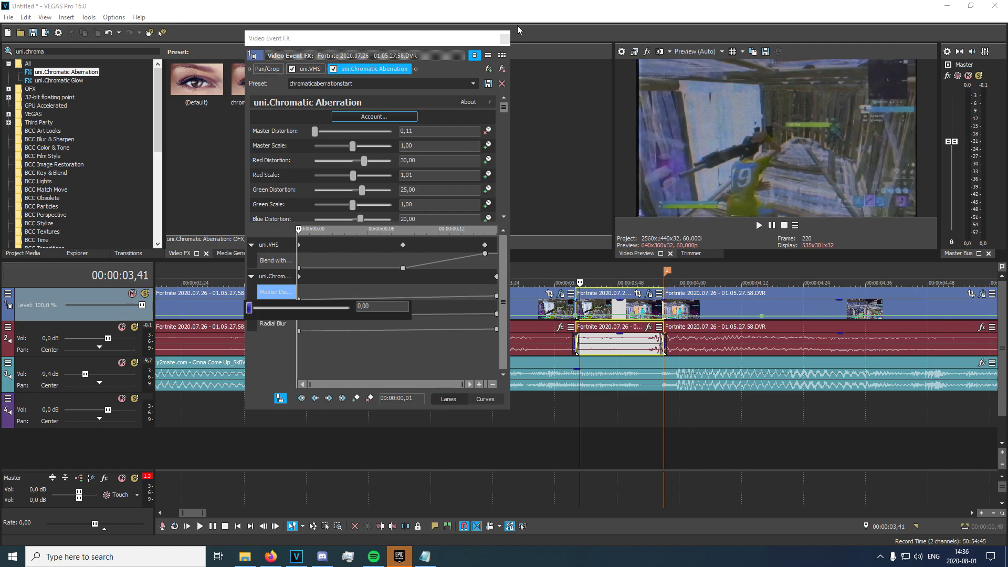
click(506, 41)
click(554, 308)
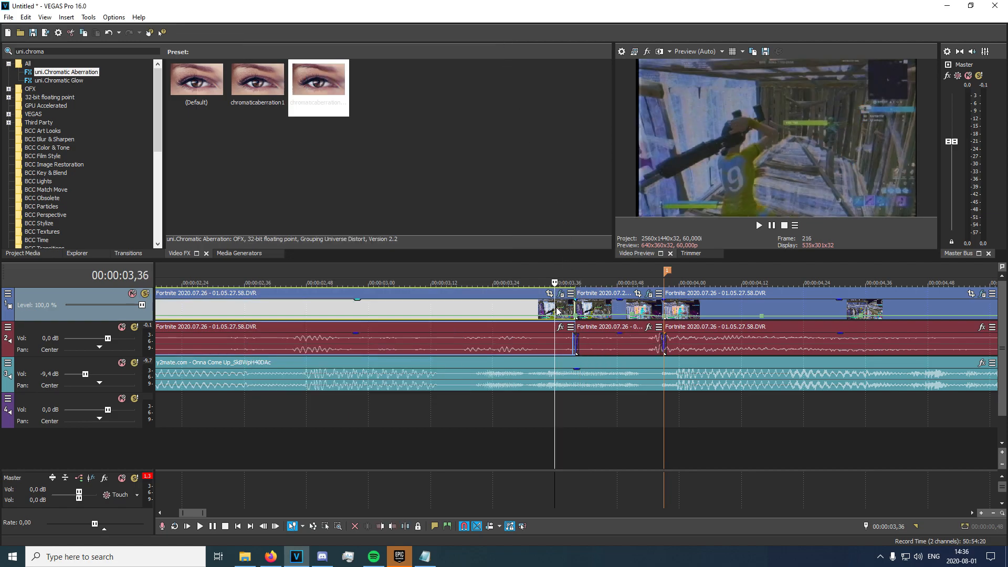
Preview the edited section from 03,14 and select the short piece between the clips.
key(space)
key(space)
key(space)
key(space)
click(440, 308)
key(space)
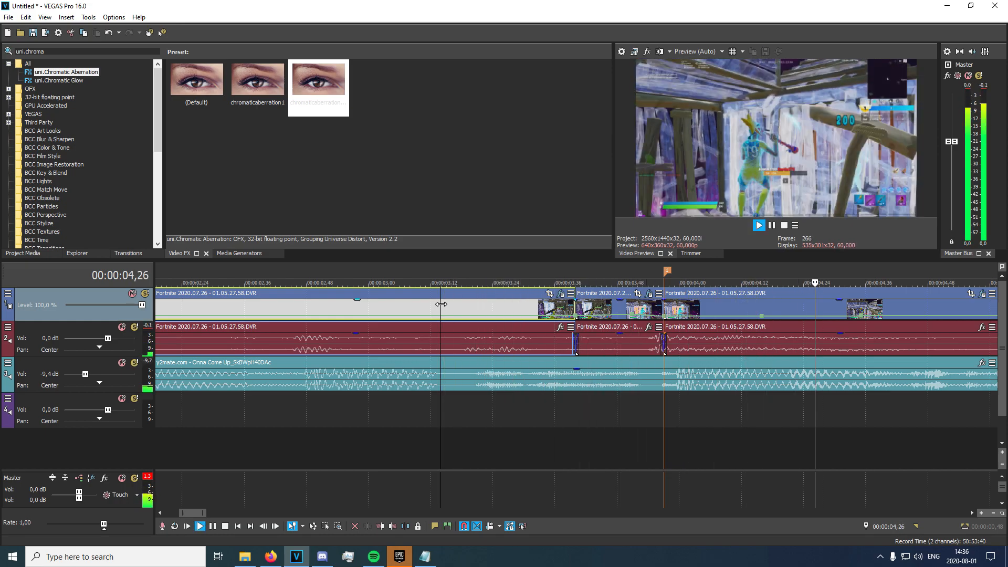
key(space)
scroll(603, 315, down, 3)
click(617, 314)
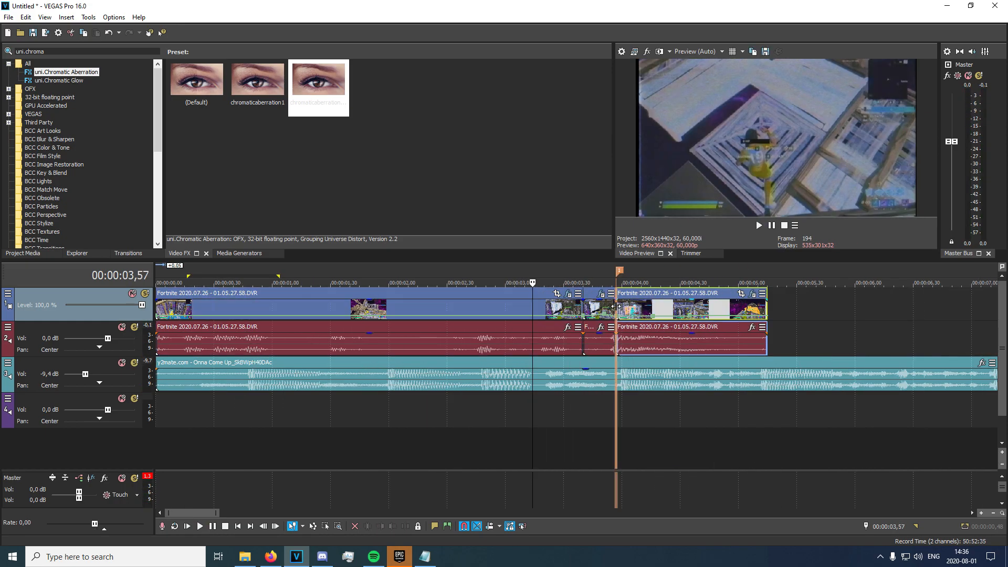
click(584, 308)
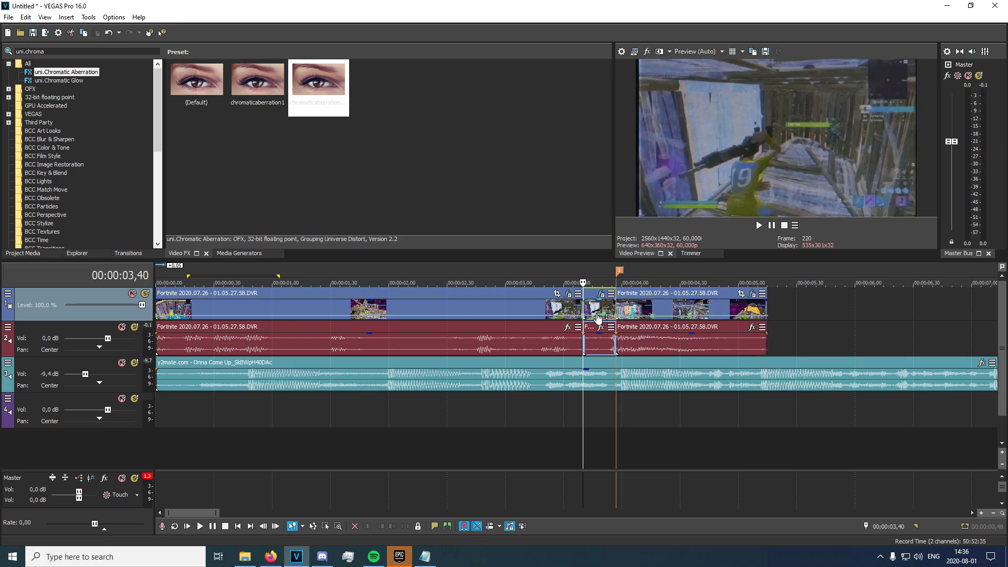
Apply the grgrgr uni.RGB Separation preset to the clip.
click(80, 49)
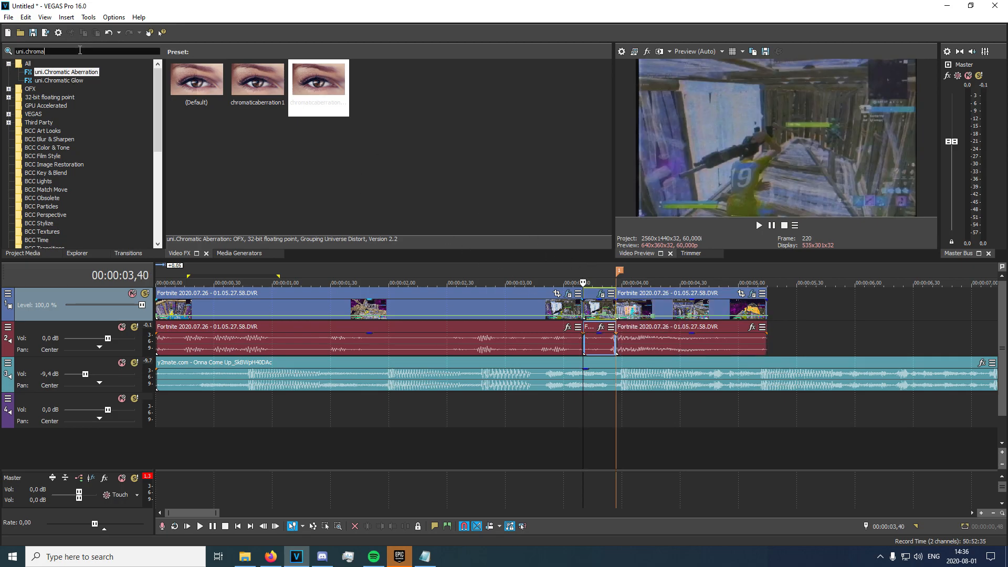
key(BackSpace)
key(BackSpace)
key(BackSpace)
key(BackSpace)
key(BackSpace)
key(BackSpace)
text(rg)
click(58, 72)
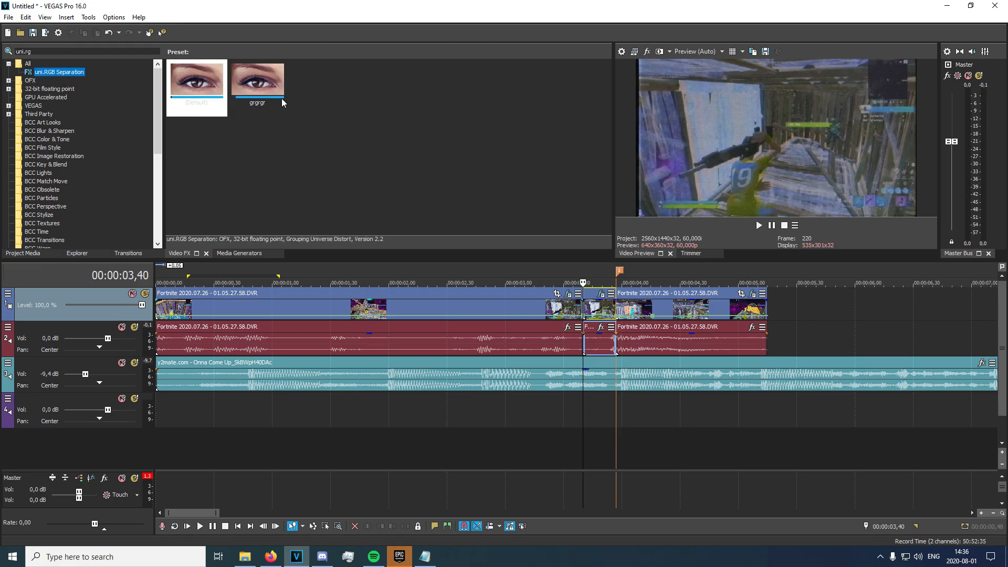
click(278, 109)
drag(637, 234, 631, 309)
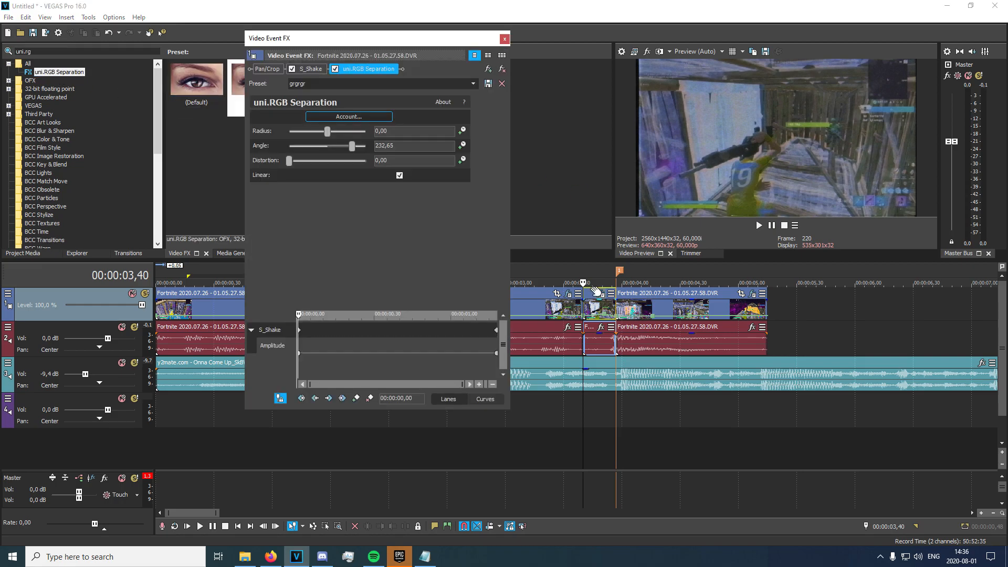
Keyframe RGB Separation Radius, raising the start value to about 57 for a strong split.
click(463, 132)
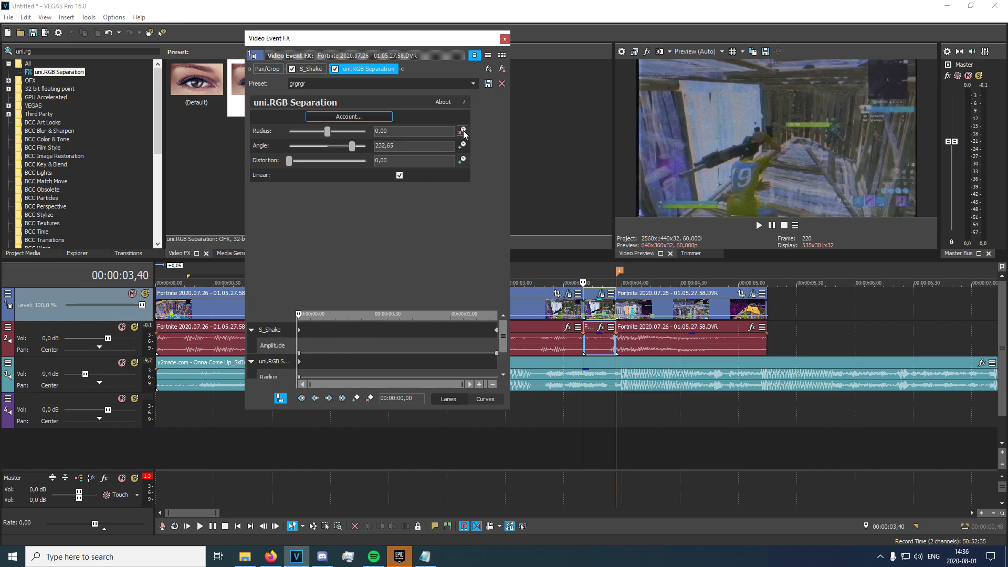
click(617, 310)
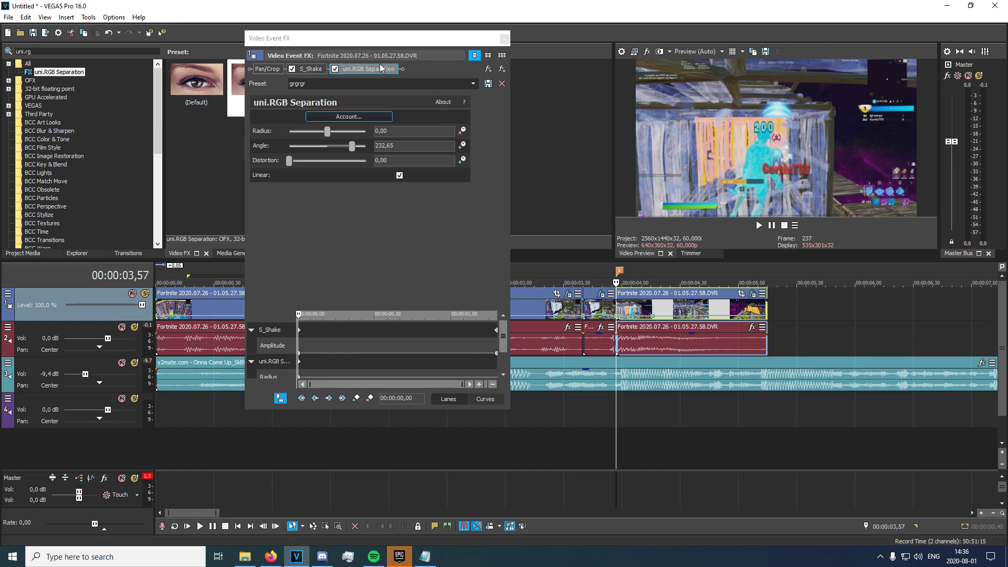
key(space)
key(Left)
key(Left)
key(Left)
key(Left)
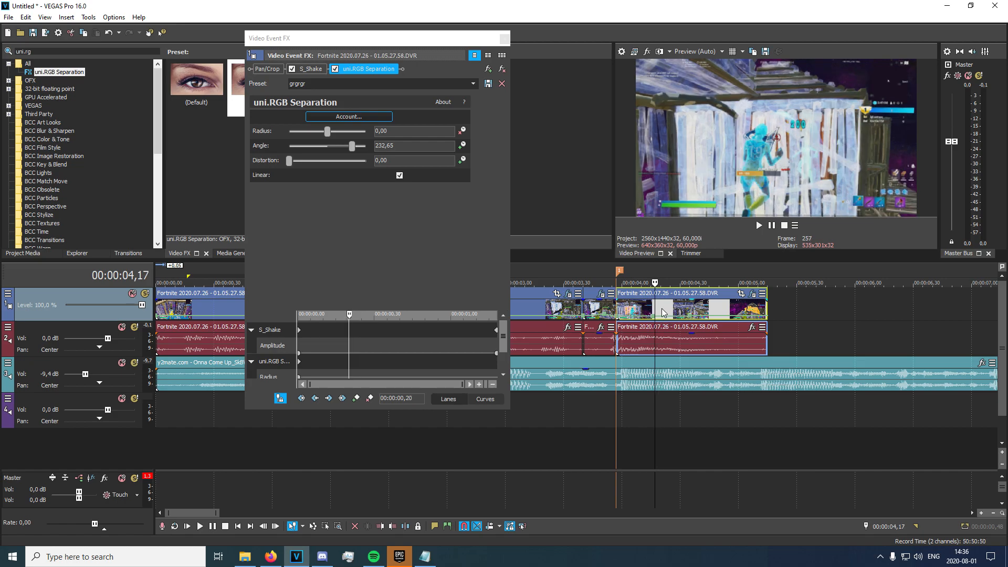
key(Right)
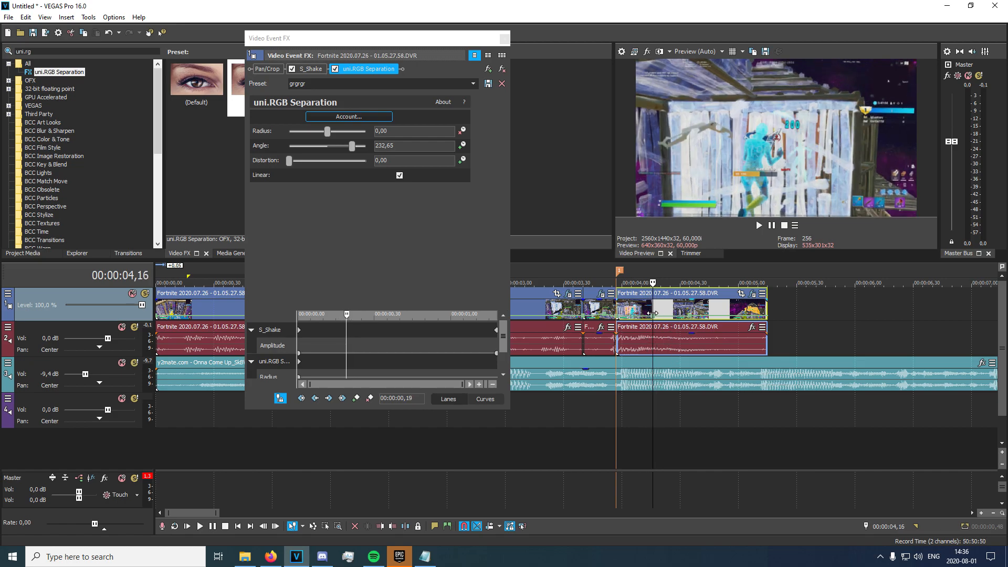
drag(399, 308, 398, 222)
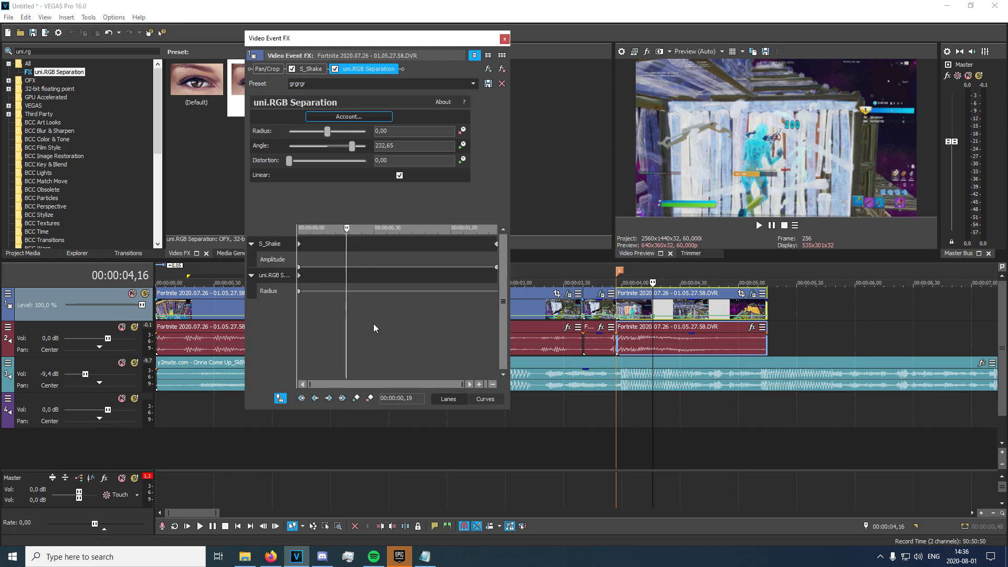
click(355, 398)
click(300, 304)
click(299, 291)
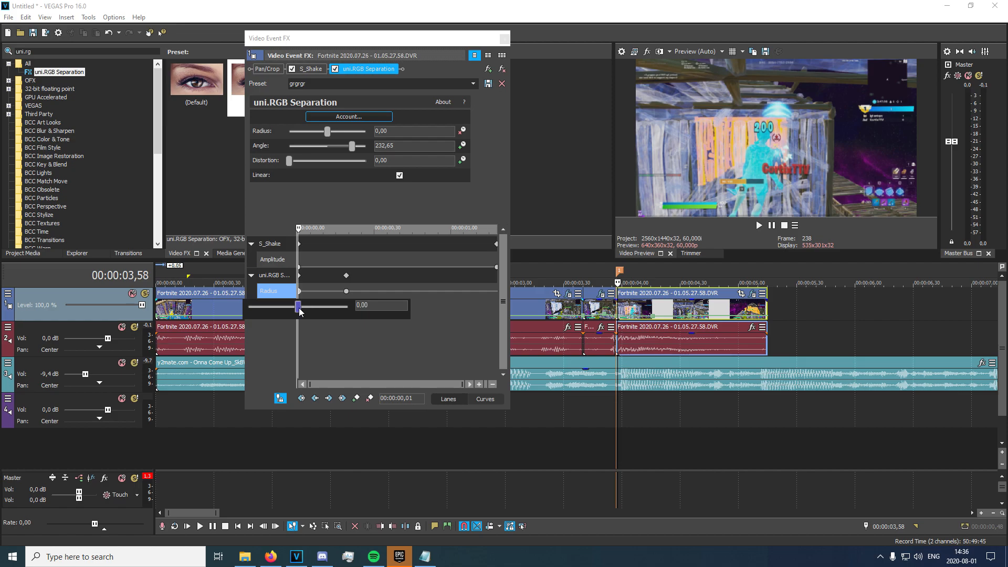
drag(300, 311, 307, 312)
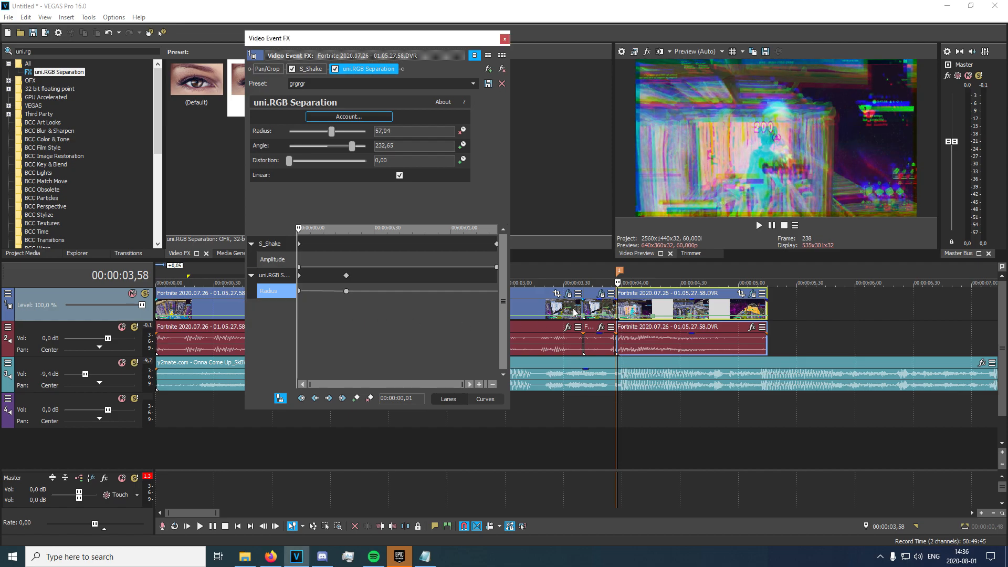
Preview the RGB split effect and close the effect window.
click(563, 305)
key(space)
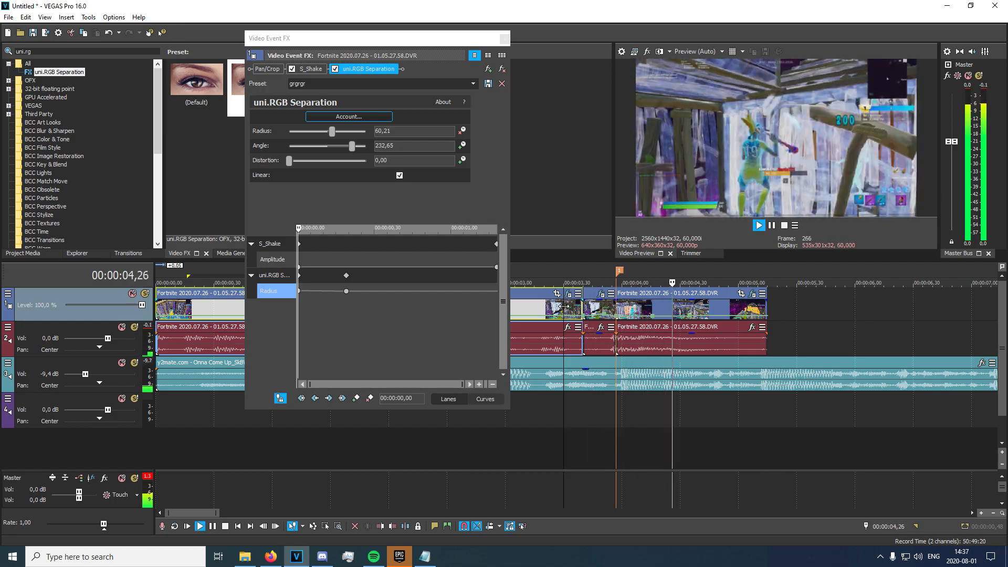
key(space)
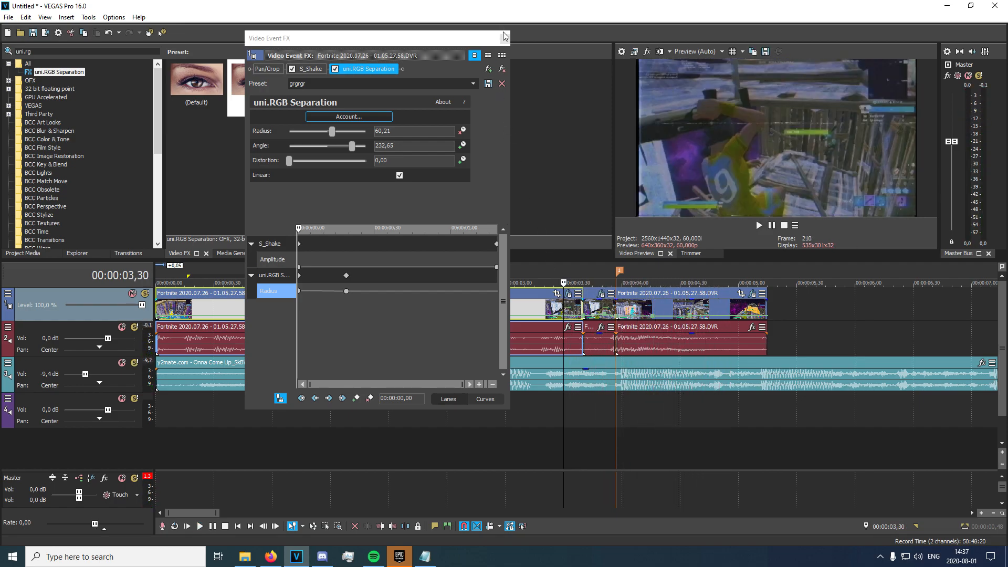
click(504, 40)
click(623, 307)
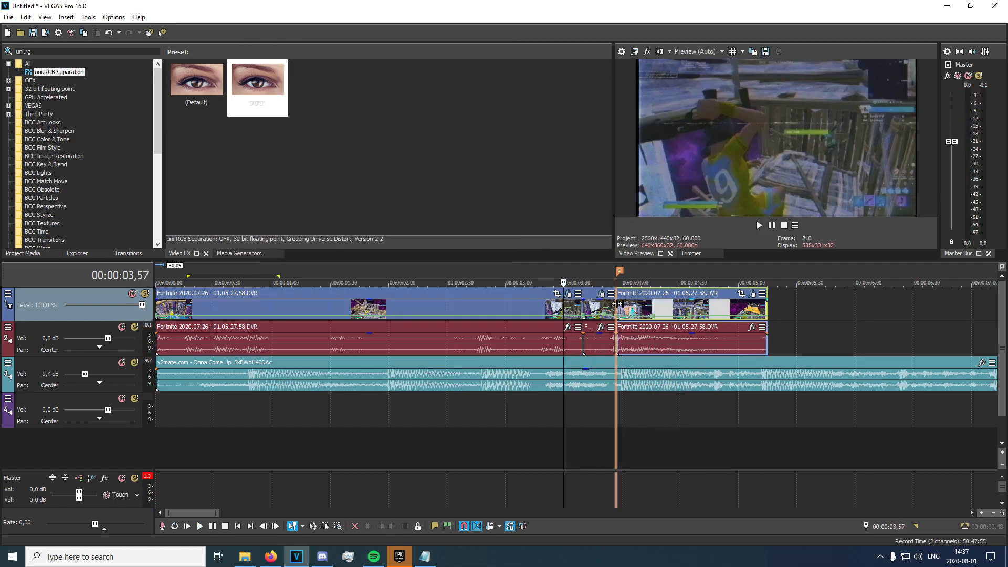
Apply BCC Film Glow's Film preset to the clip at 00:00:03,57.
click(38, 51)
text(gl)
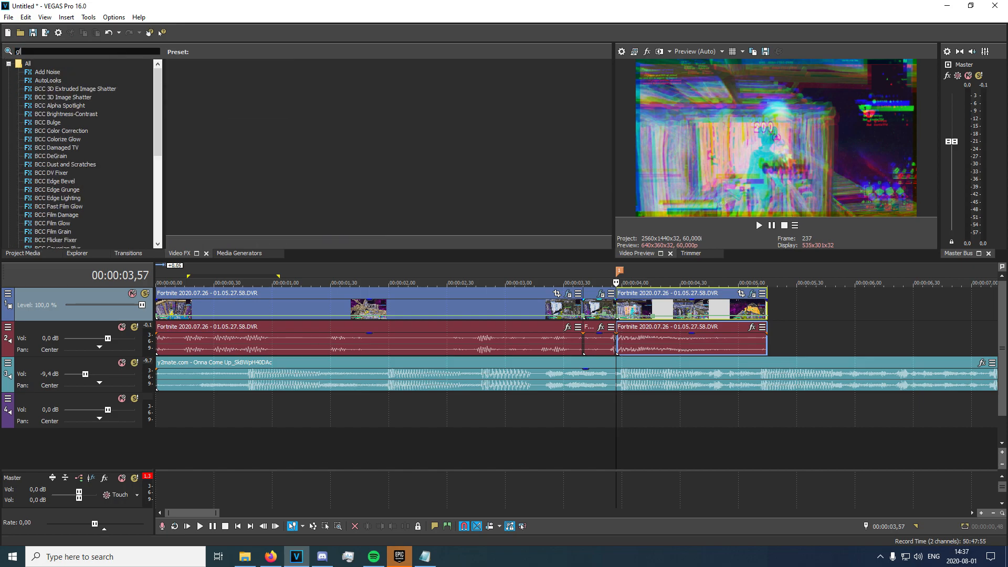
text(owf)
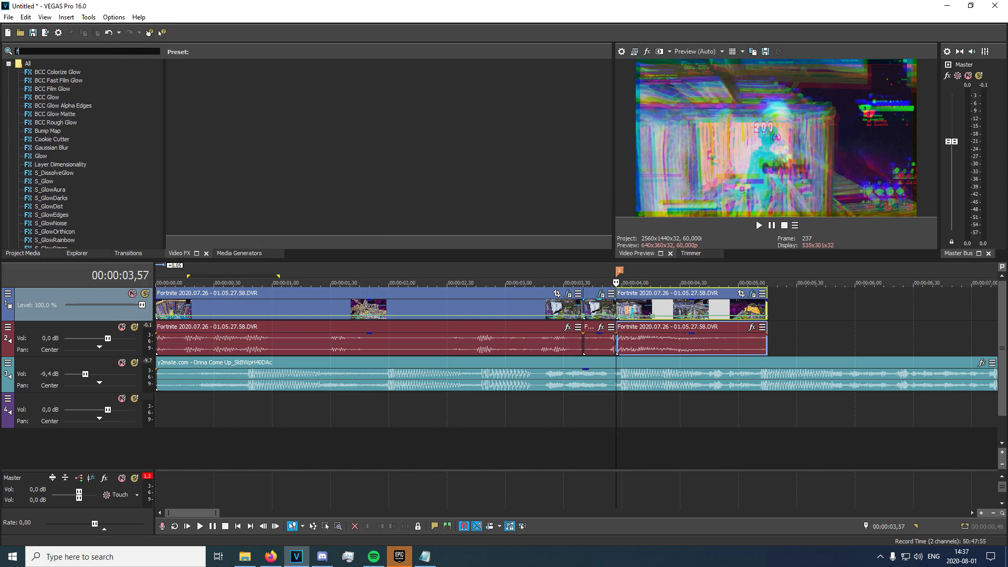
text(ilm g)
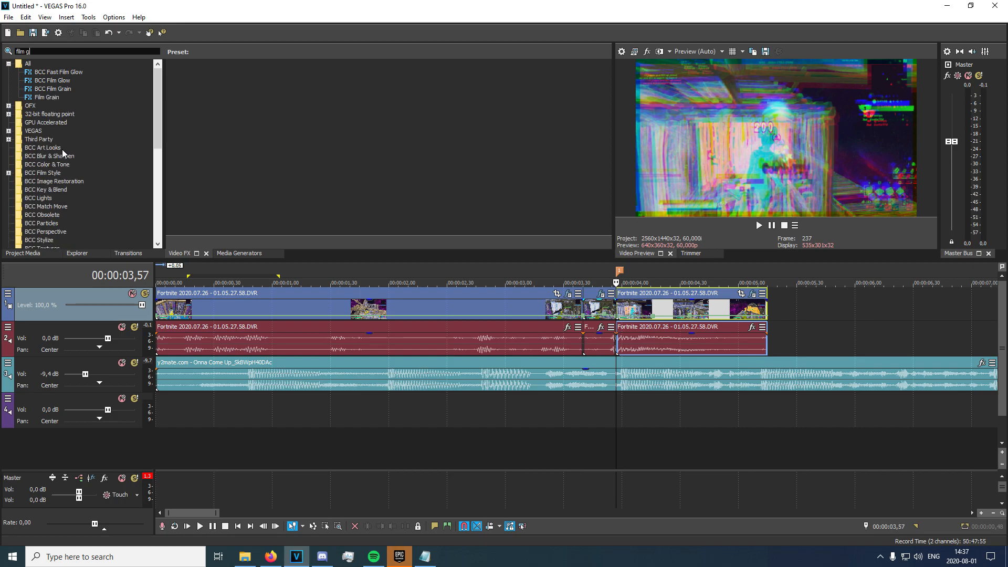
click(49, 81)
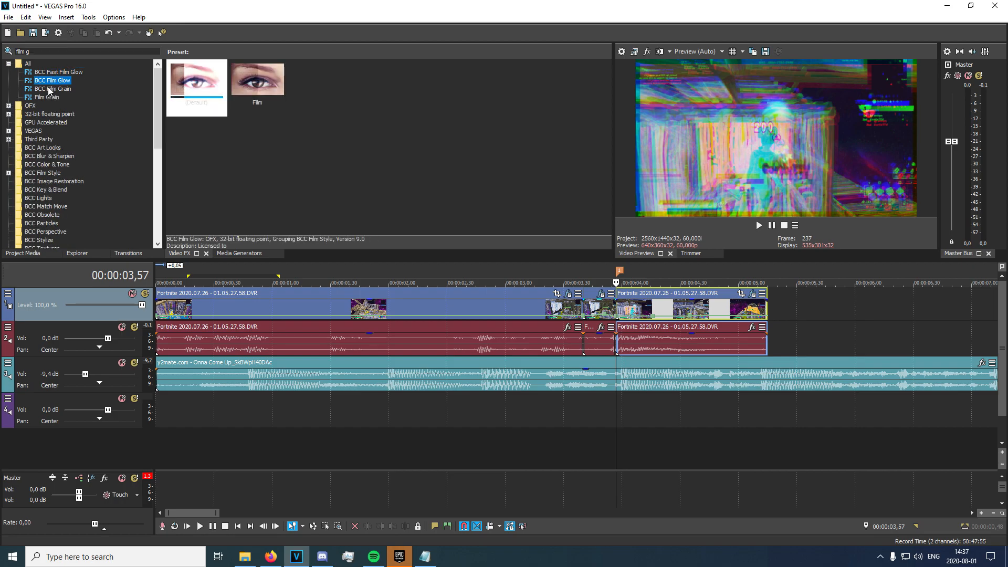
drag(274, 99, 650, 310)
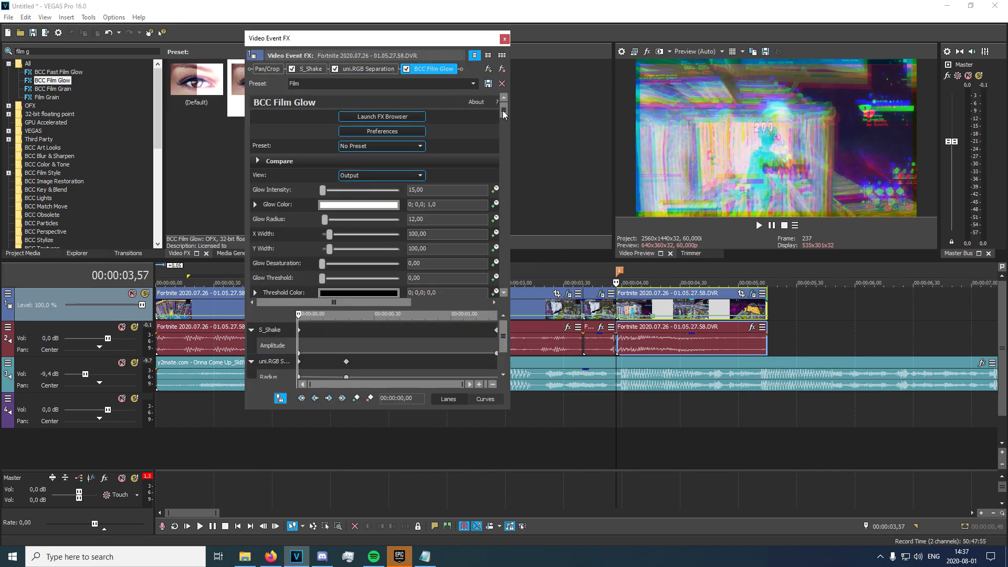
drag(504, 115, 506, 178)
drag(507, 147, 511, 126)
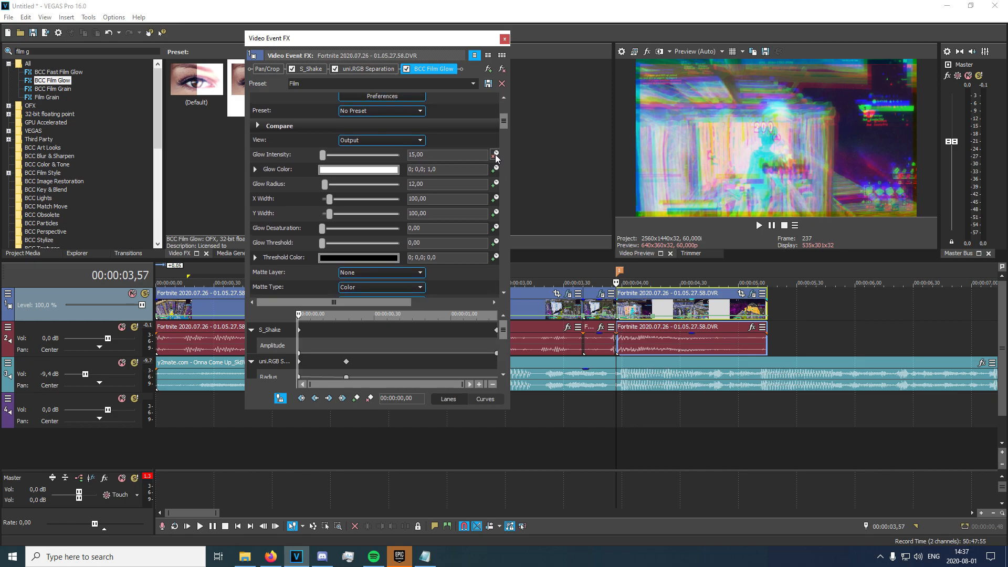
Keyframe Glow Intensity down to 0 at 00:00:04,16.
click(653, 317)
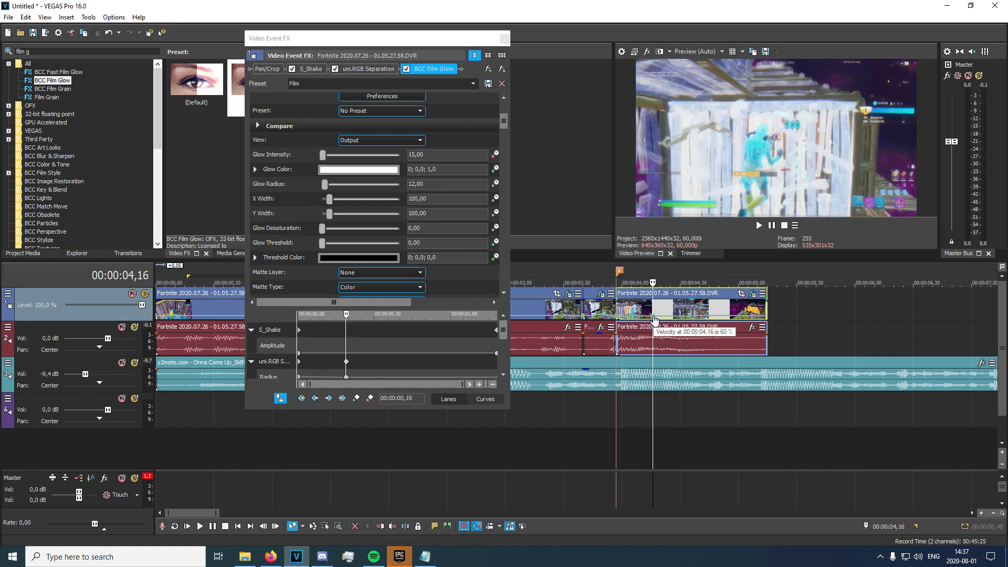
drag(322, 155, 310, 158)
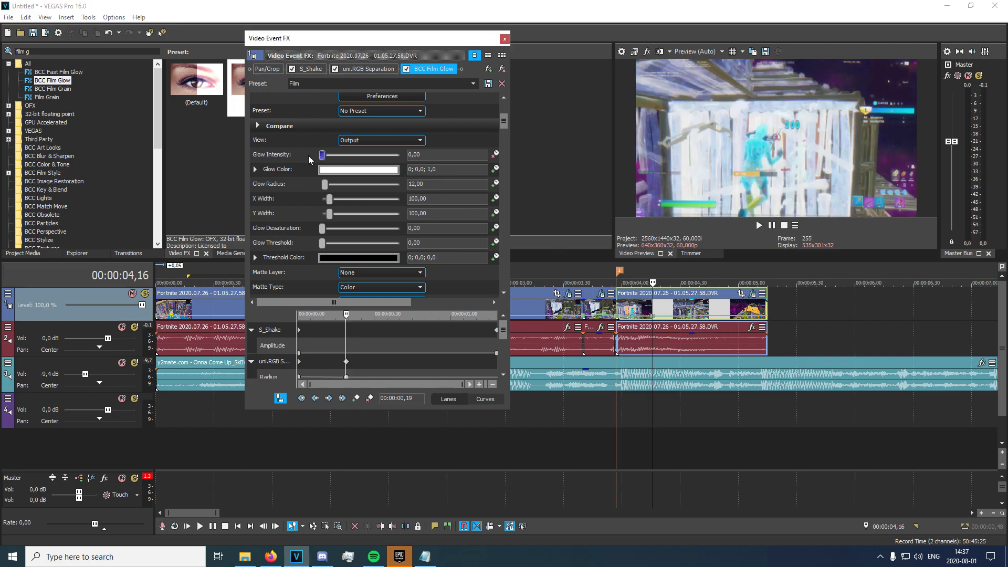
click(504, 39)
Preview the glow fade from the earlier clip and reselect the 00:00:03,57 clip.
click(605, 307)
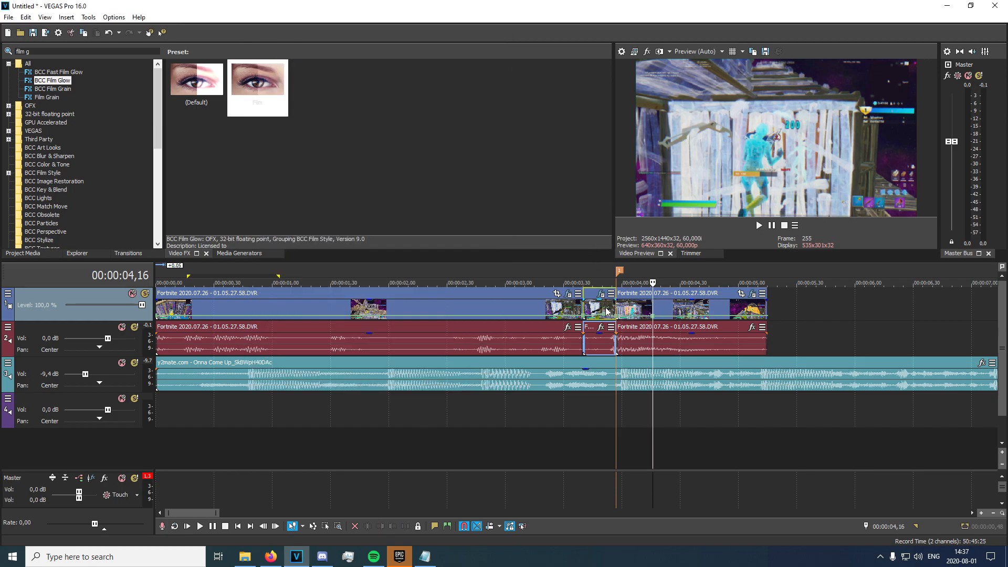
click(560, 306)
key(space)
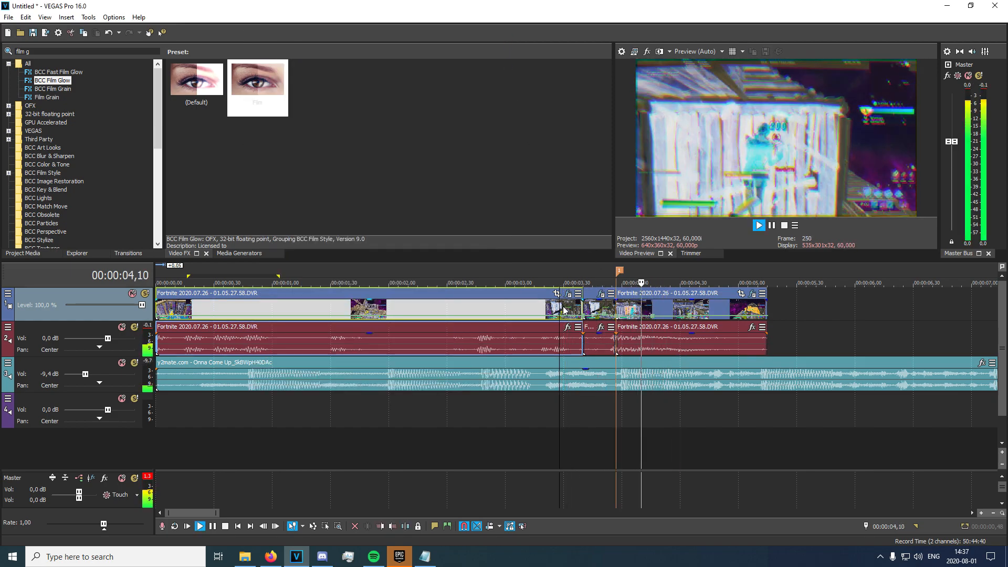
key(space)
click(615, 312)
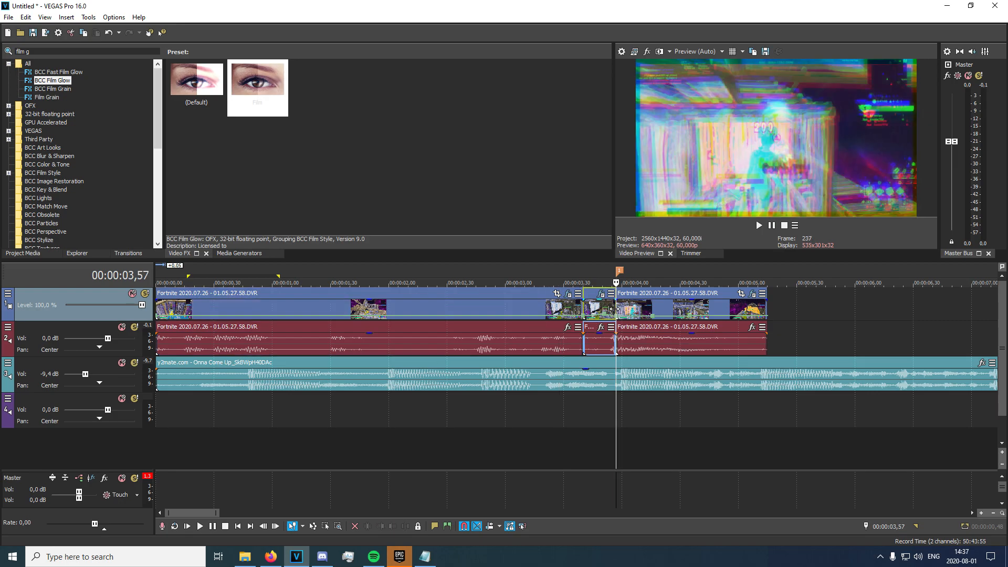
drag(33, 51, 2, 49)
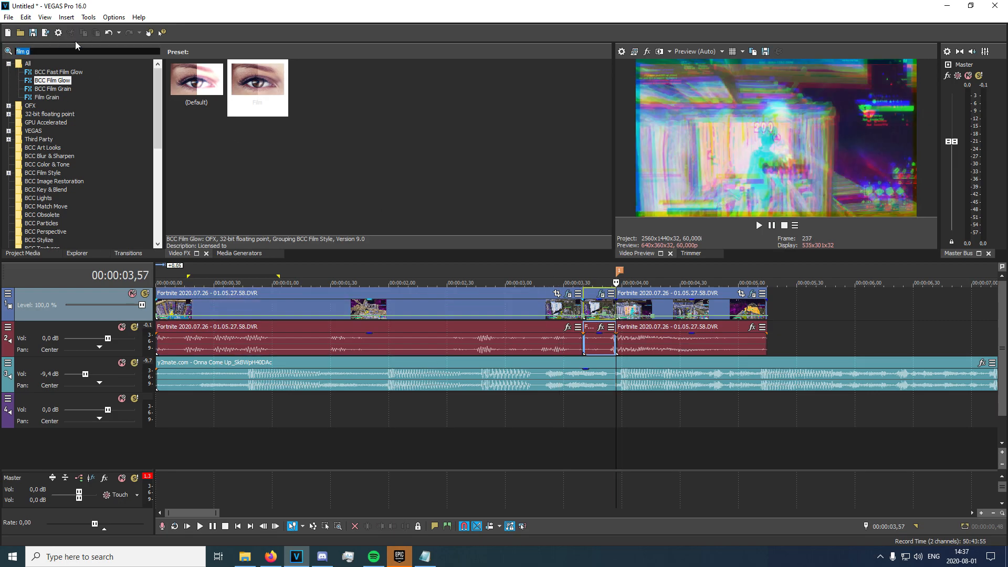
Apply S_Blur's extreme preset to the clip at 00:00:03,57.
text(blur)
click(44, 214)
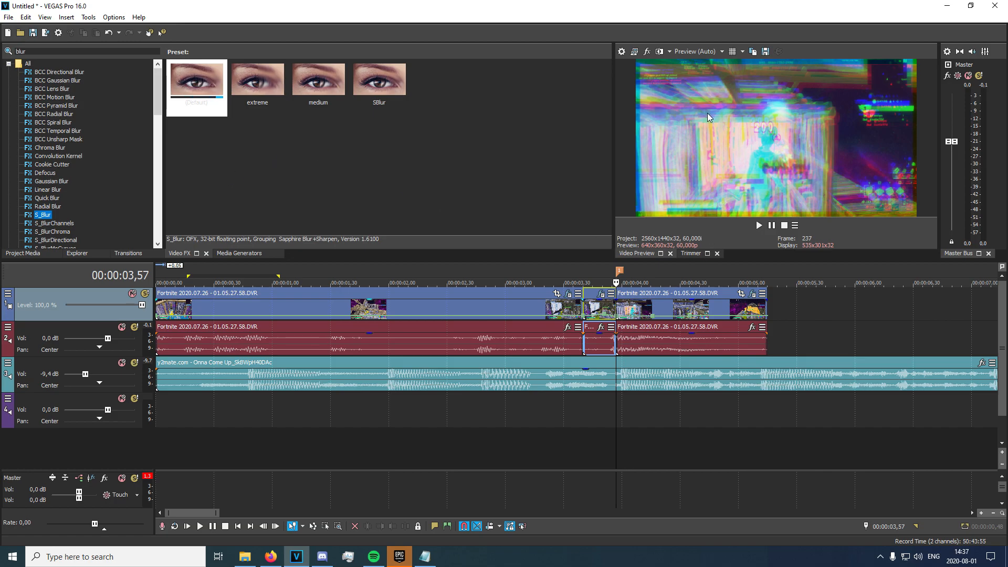
click(251, 108)
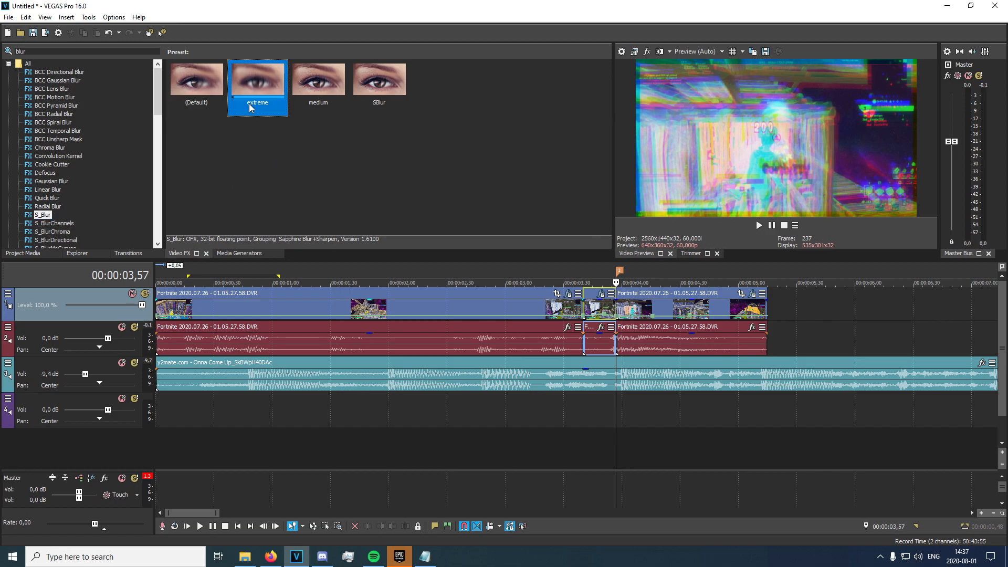
drag(642, 306, 644, 309)
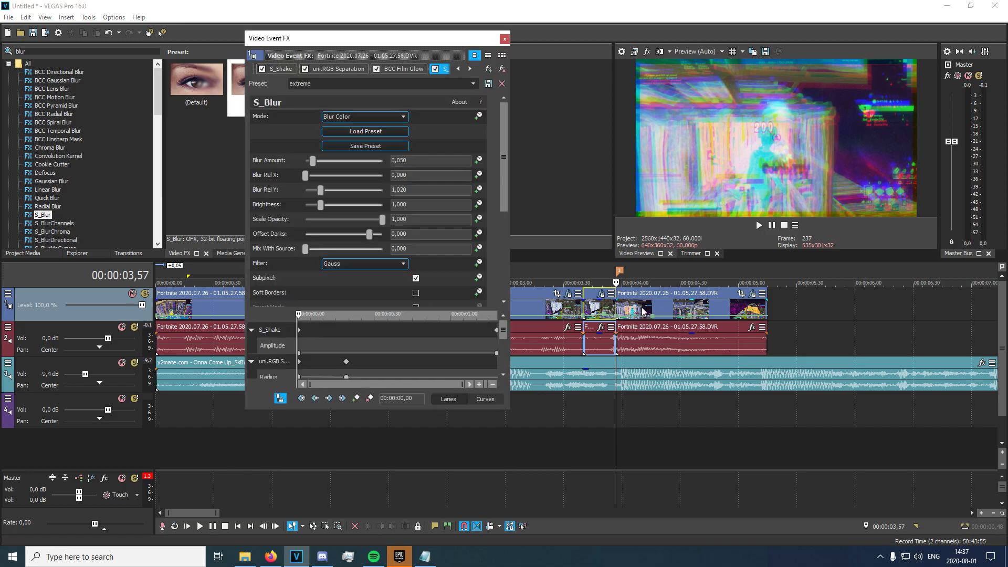
Animate Blur Amount and set it to 0 at 00:00:04,03.
drag(504, 181, 509, 232)
drag(457, 313, 472, 269)
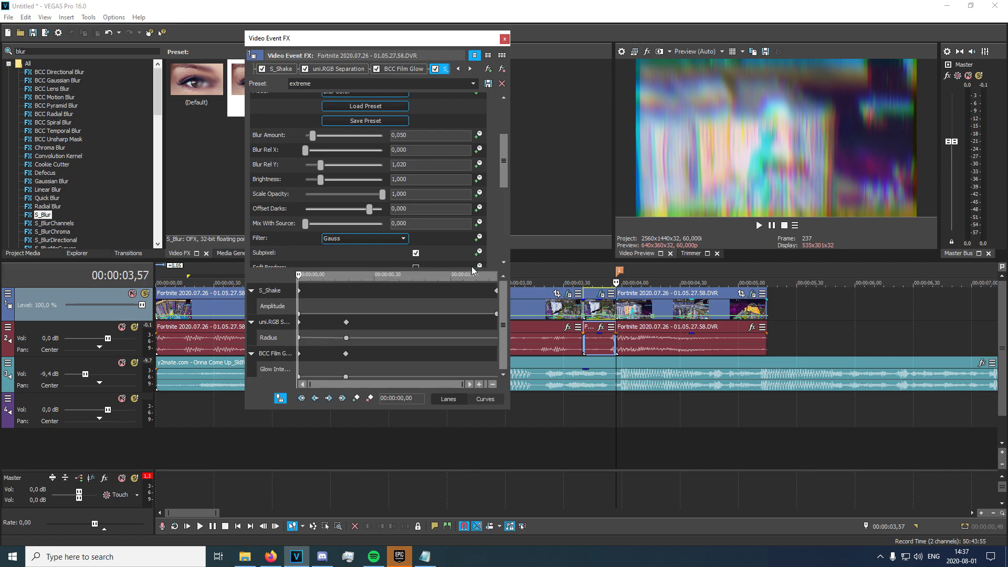
click(621, 313)
key(Right)
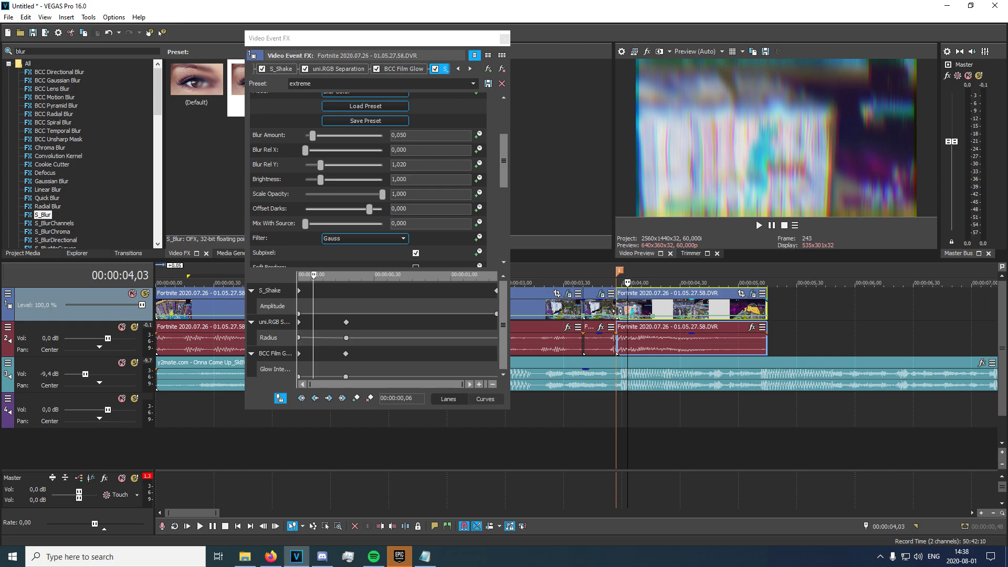
click(478, 135)
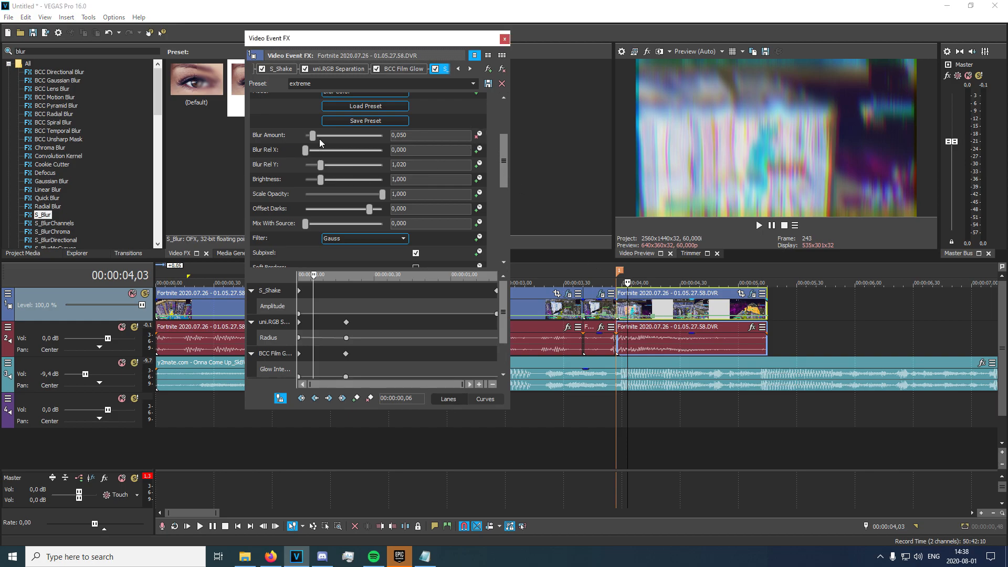
drag(313, 136, 280, 147)
Preview the blur ramp from the previous clip and close the effect settings.
click(603, 310)
key(space)
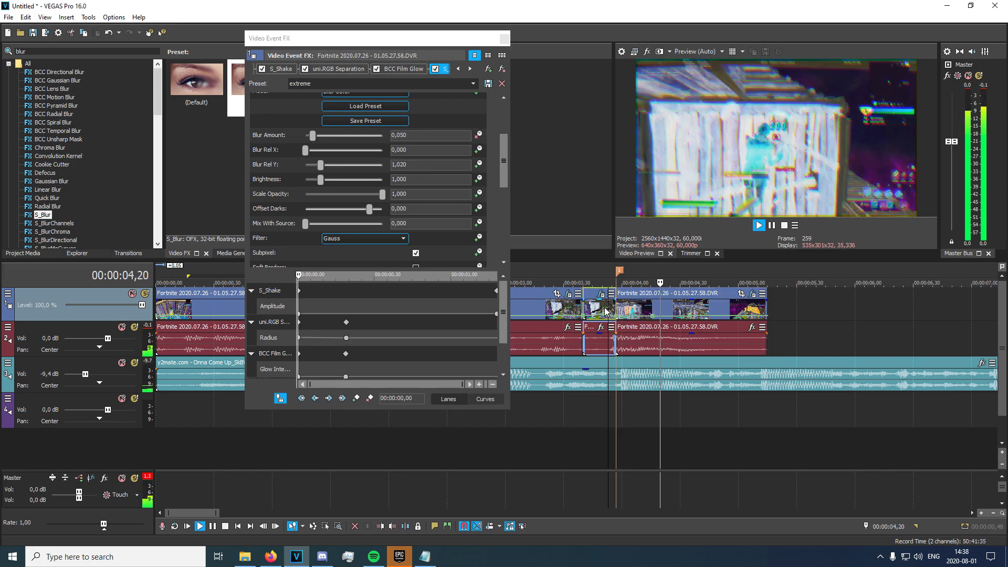
click(580, 305)
key(space)
click(555, 306)
key(space)
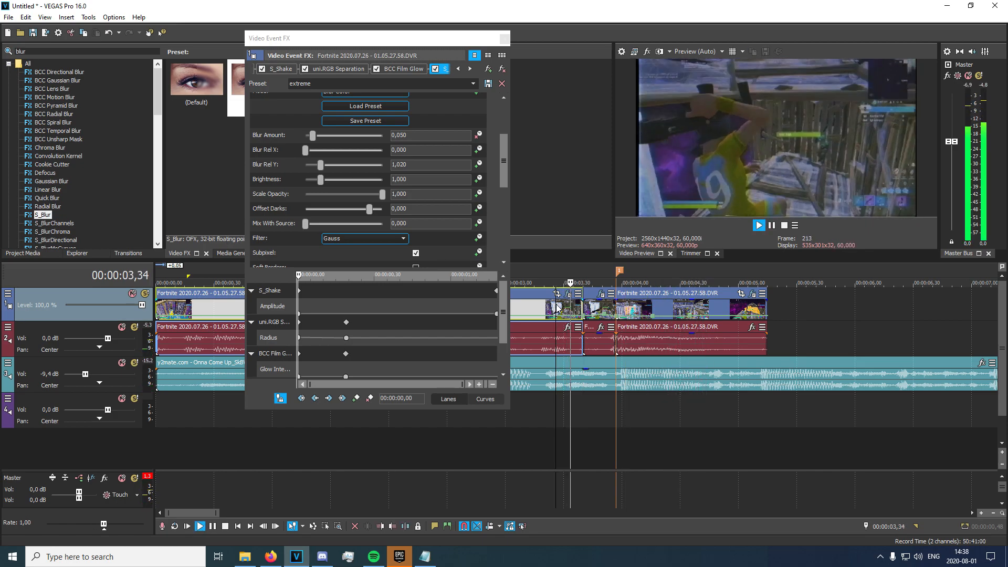
key(space)
click(504, 39)
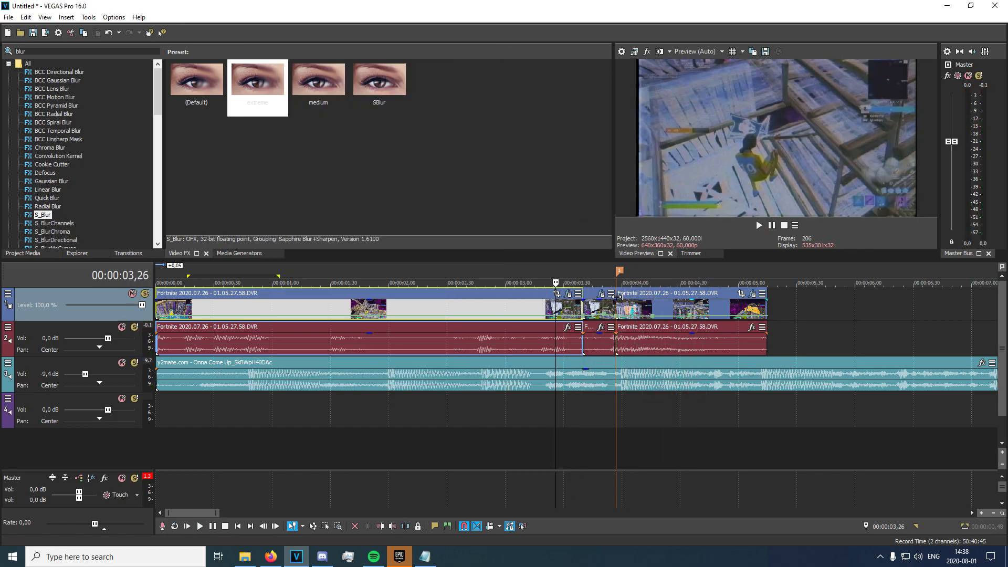
Review the sequence from 00:00:03,34 with all effects applied.
click(622, 303)
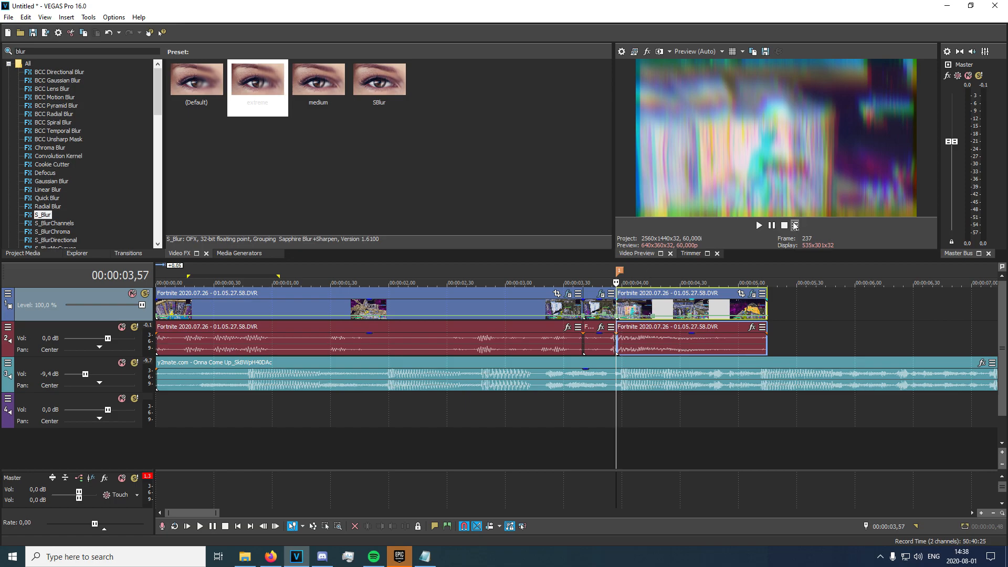
click(571, 308)
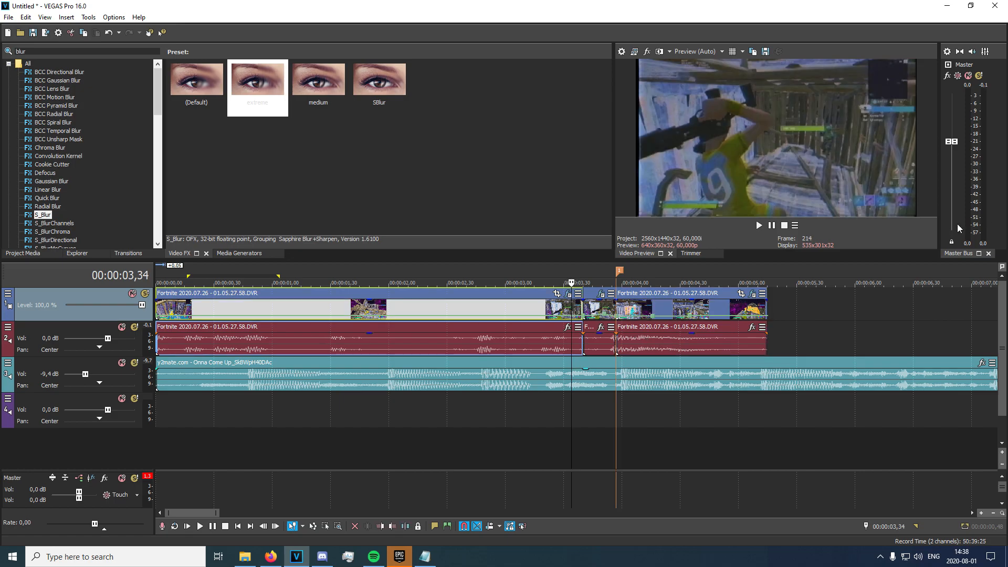
key(space)
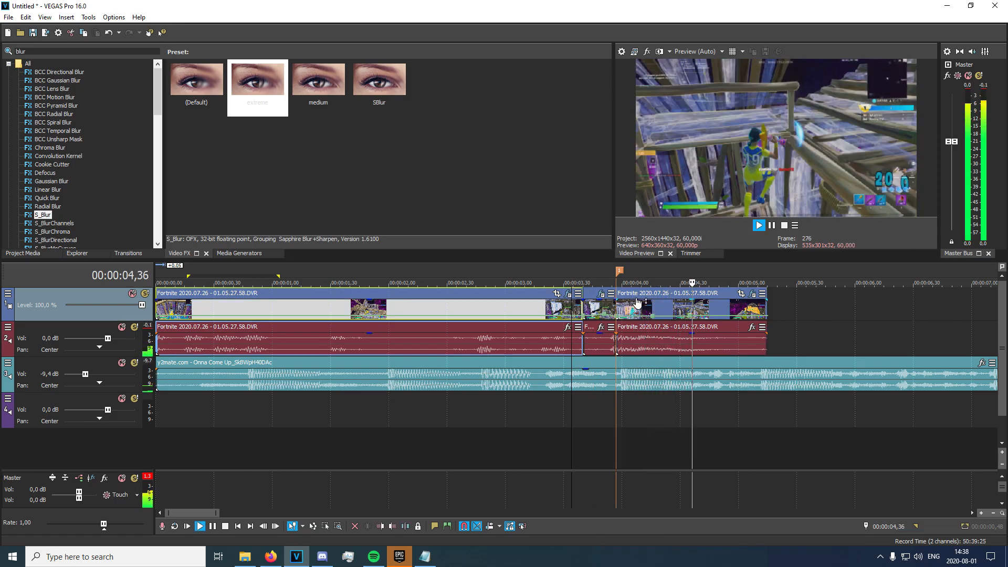
key(space)
click(245, 557)
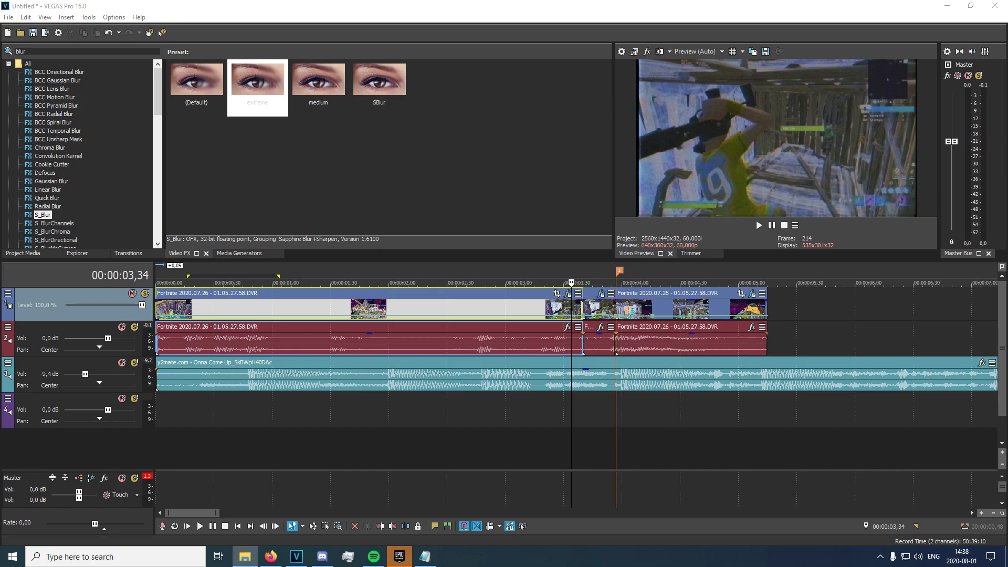
Place the Bass_Swoosh sound on track 4 and reverse it.
drag(623, 423, 573, 411)
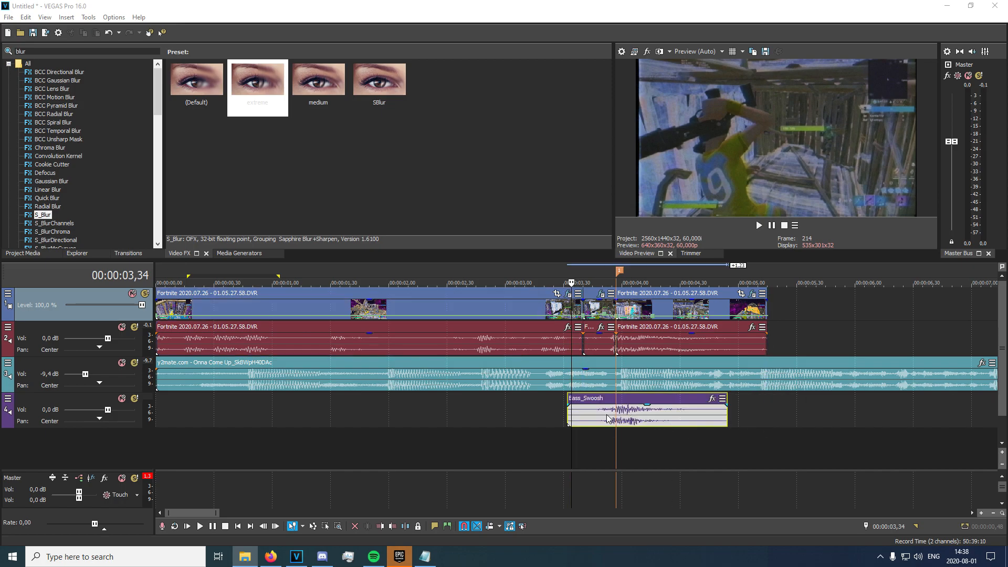
click(617, 418)
right_click(615, 414)
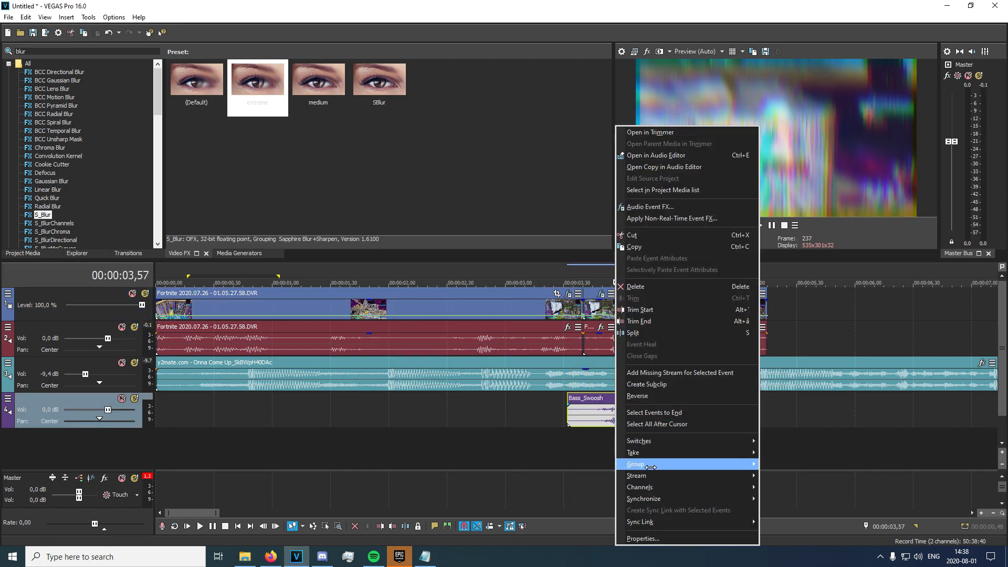
click(576, 440)
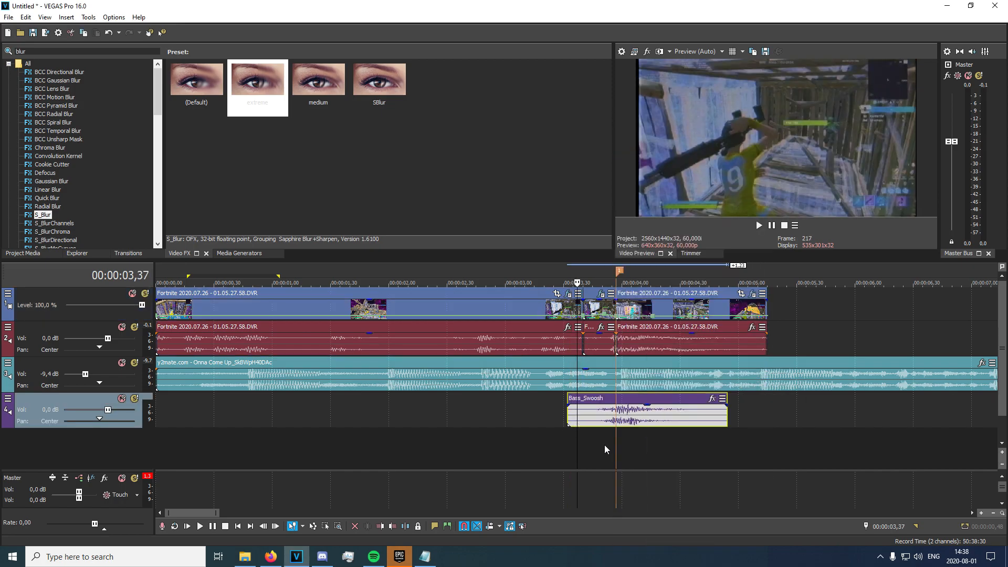
right_click(644, 415)
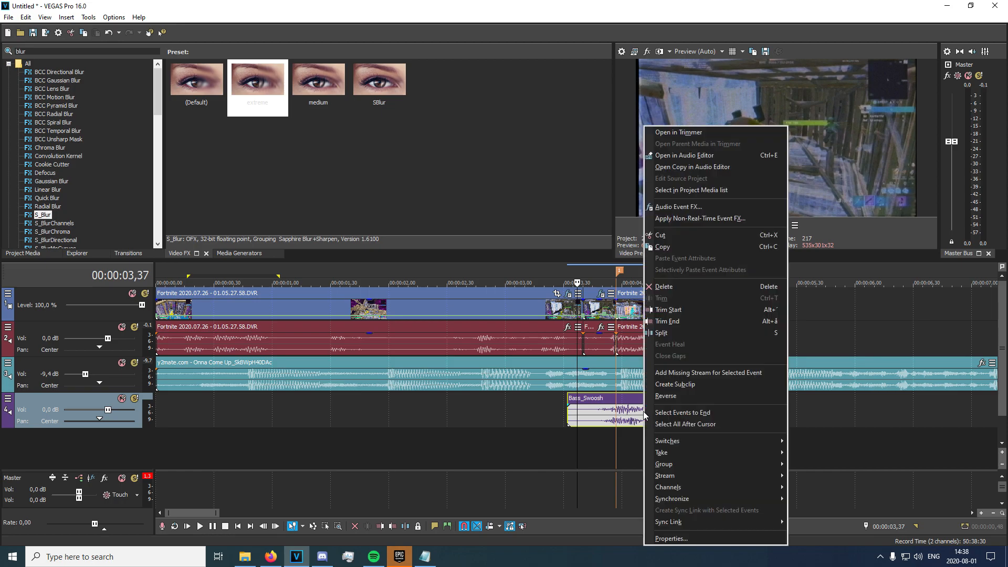
click(665, 396)
Split the swoosh at 00:00:03,53 and 00:00:04,41 and delete the unwanted piece.
click(609, 420)
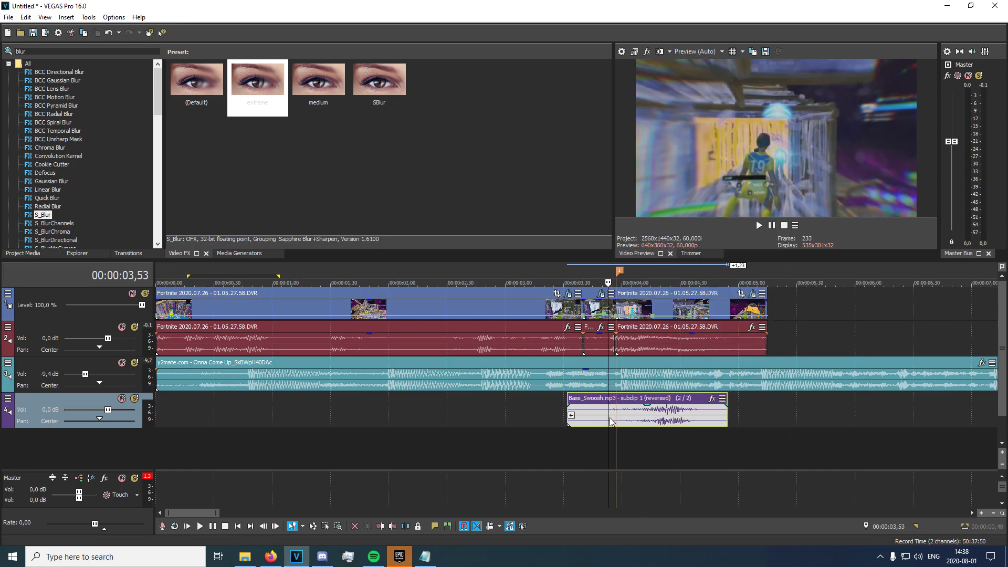
key(s)
click(702, 419)
key(s)
click(710, 414)
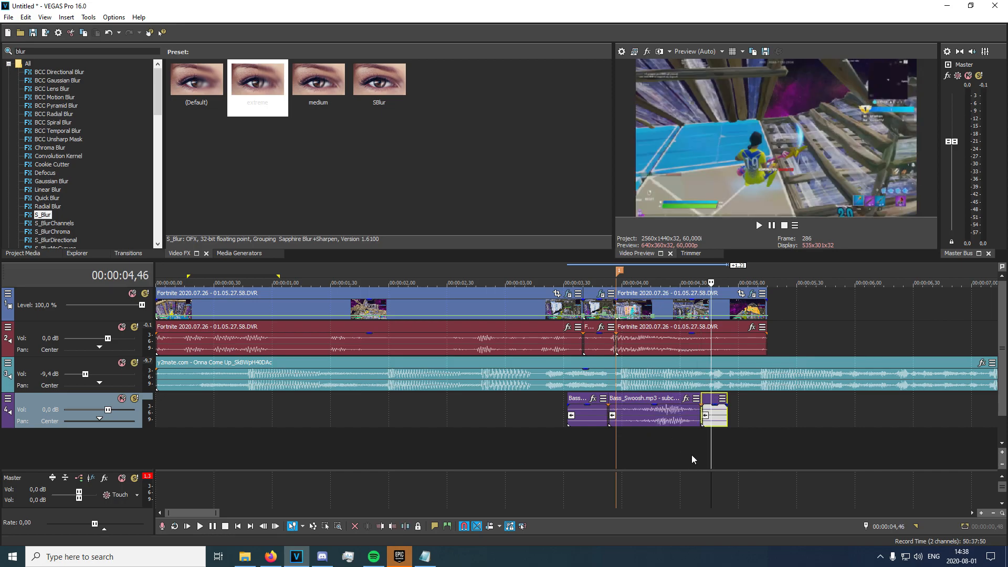
key(Delete)
click(575, 423)
key(Delete)
Move the remaining swoosh earlier to start near 00:00:03,24 and play it back.
scroll(645, 430, up, 1)
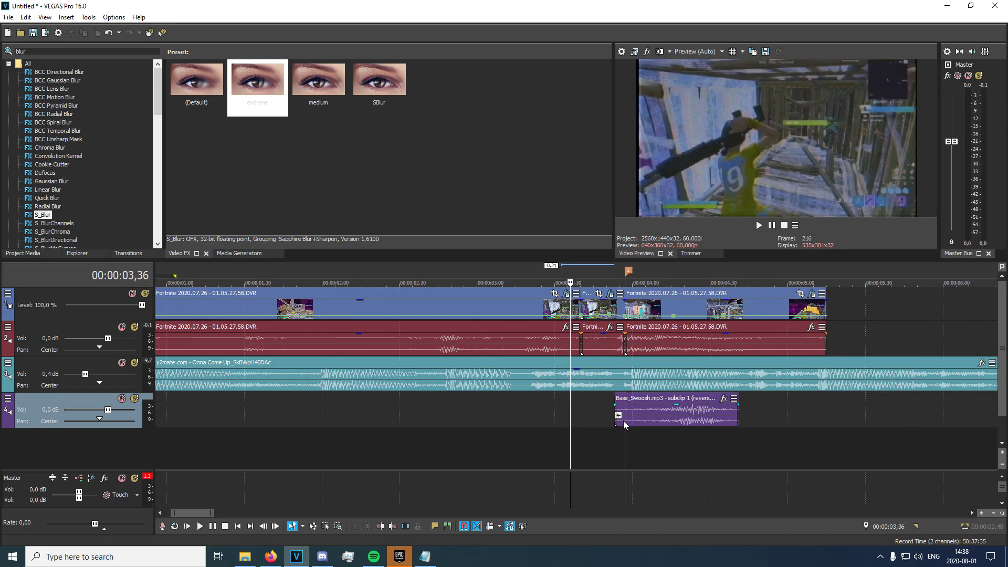
click(625, 307)
scroll(625, 315, up, 2)
drag(814, 417, 572, 411)
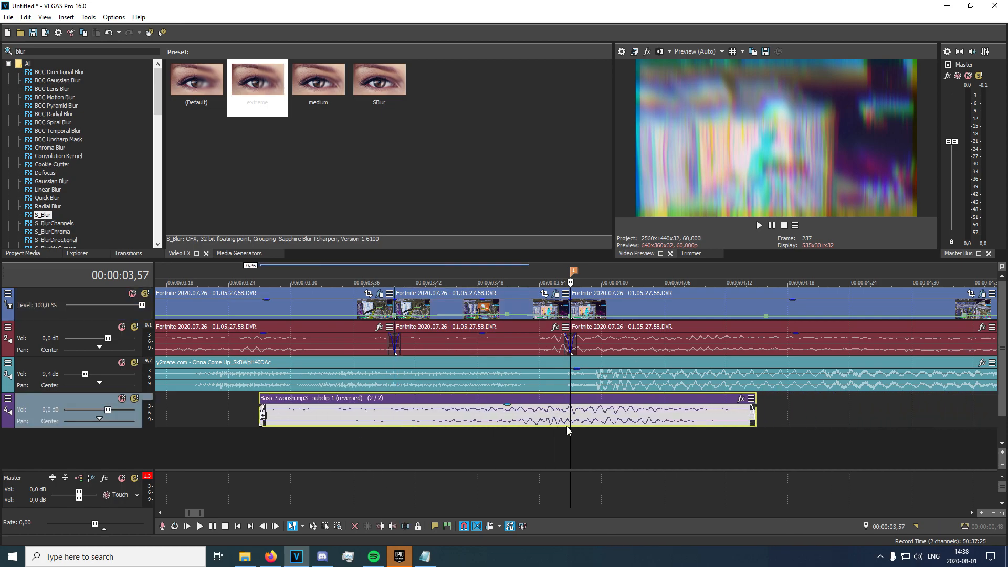
drag(604, 411, 605, 408)
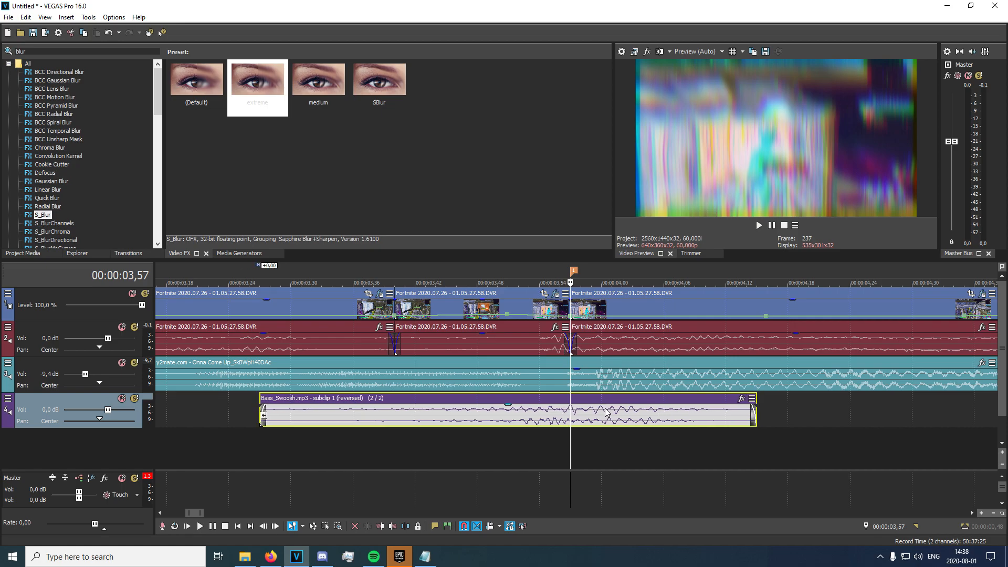
scroll(395, 407, down, 3)
click(450, 418)
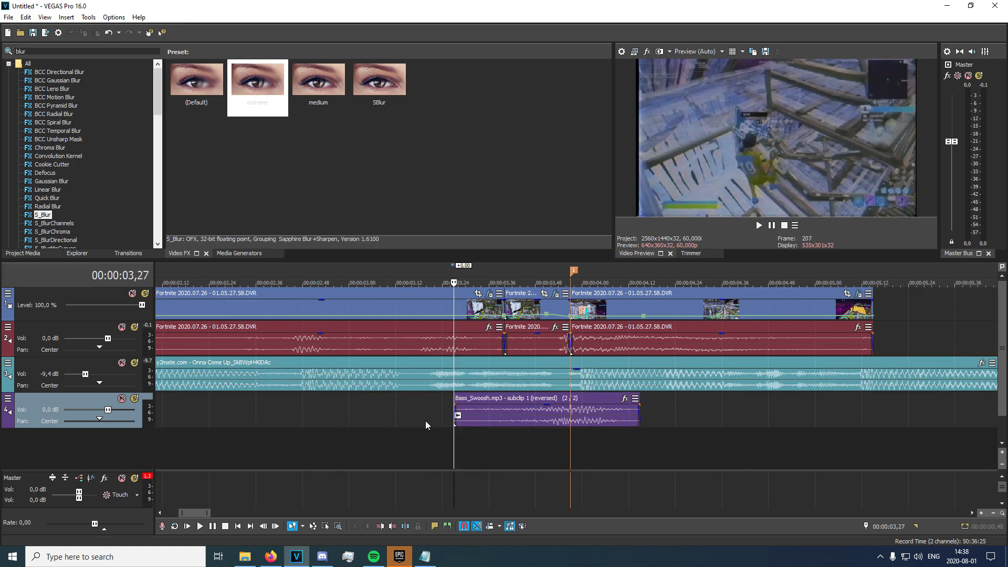
key(space)
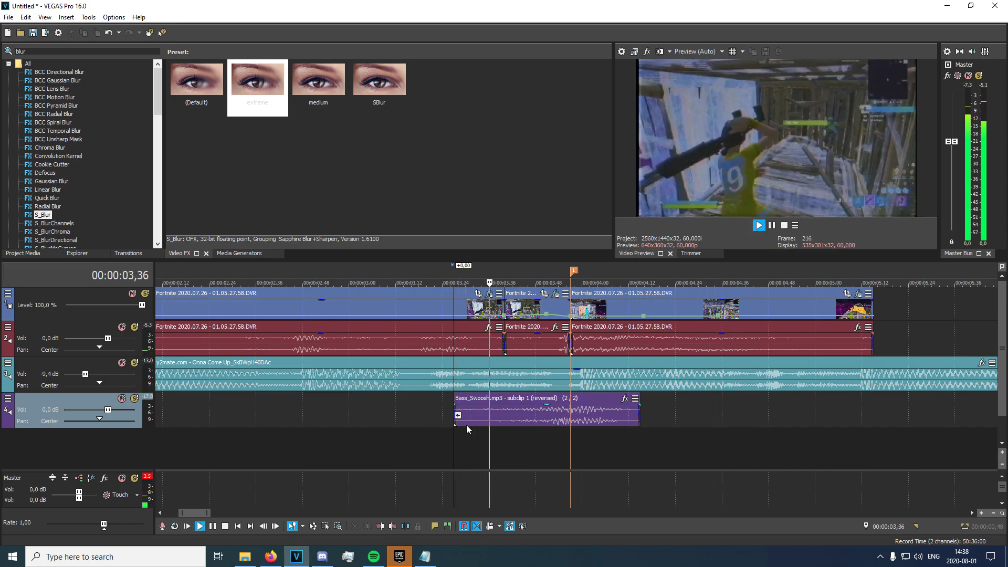
key(space)
Lower track 4's volume fader to -4,0 dB and replay around the swoosh.
drag(108, 409, 105, 411)
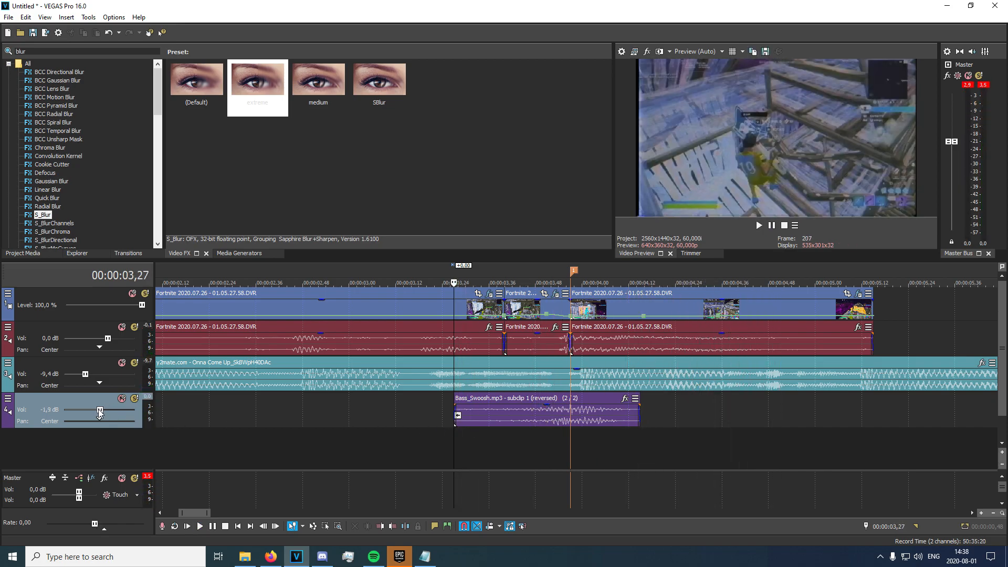
click(492, 420)
key(space)
drag(100, 410, 94, 410)
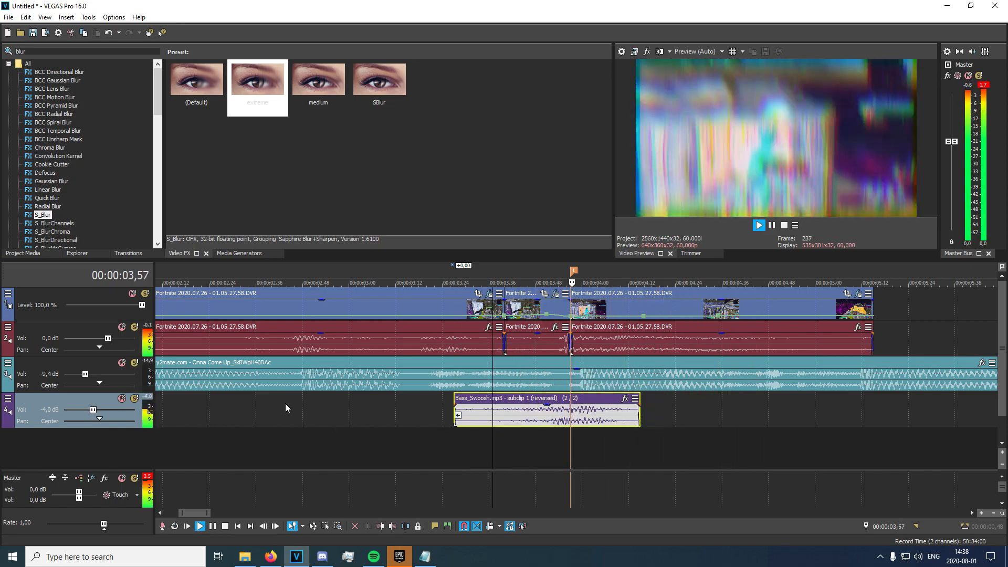
click(387, 411)
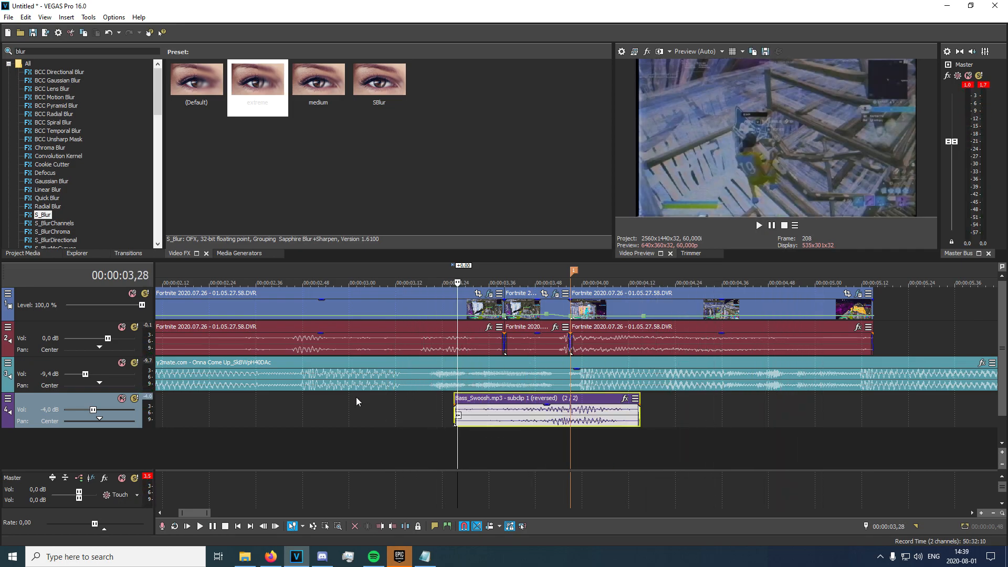
Apply the Pinch/Punch 'Reset to None' preset to the Fortnite video event.
double_click(21, 51)
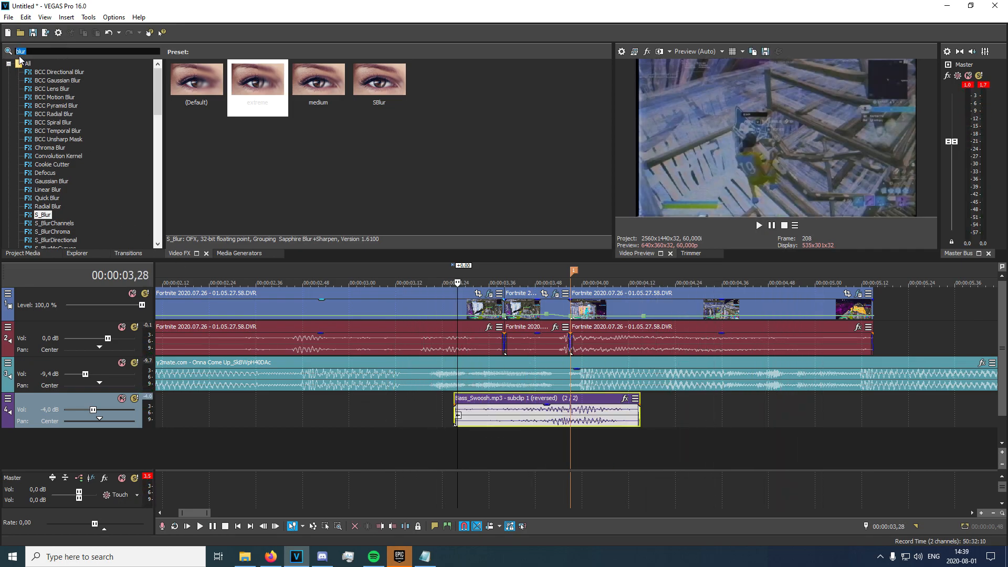
text(pinch)
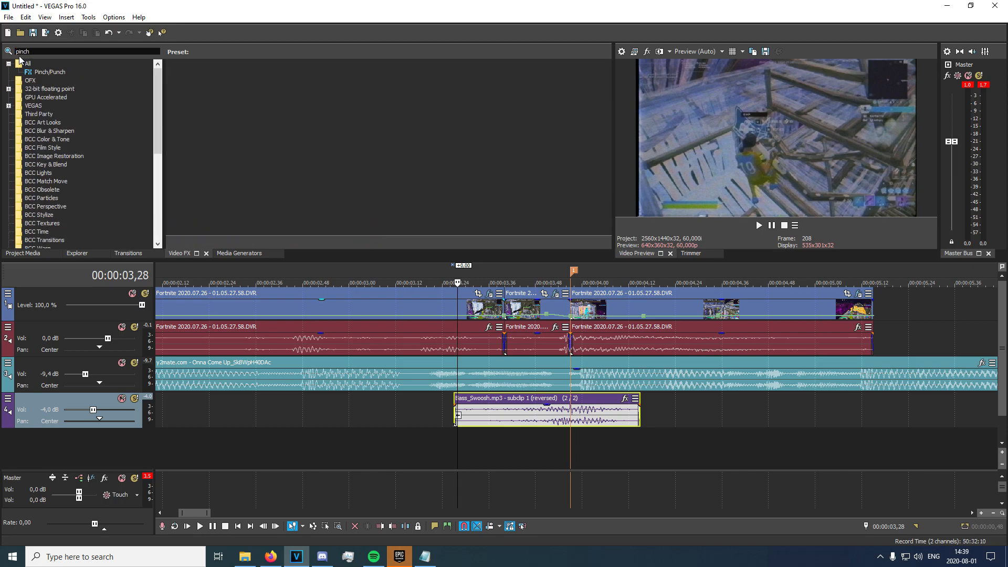
click(56, 74)
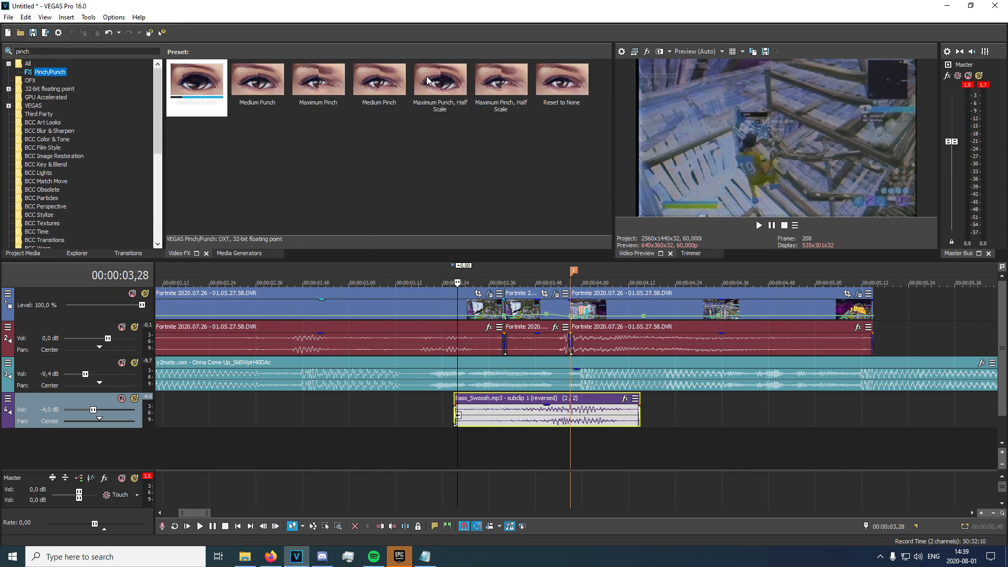
click(554, 87)
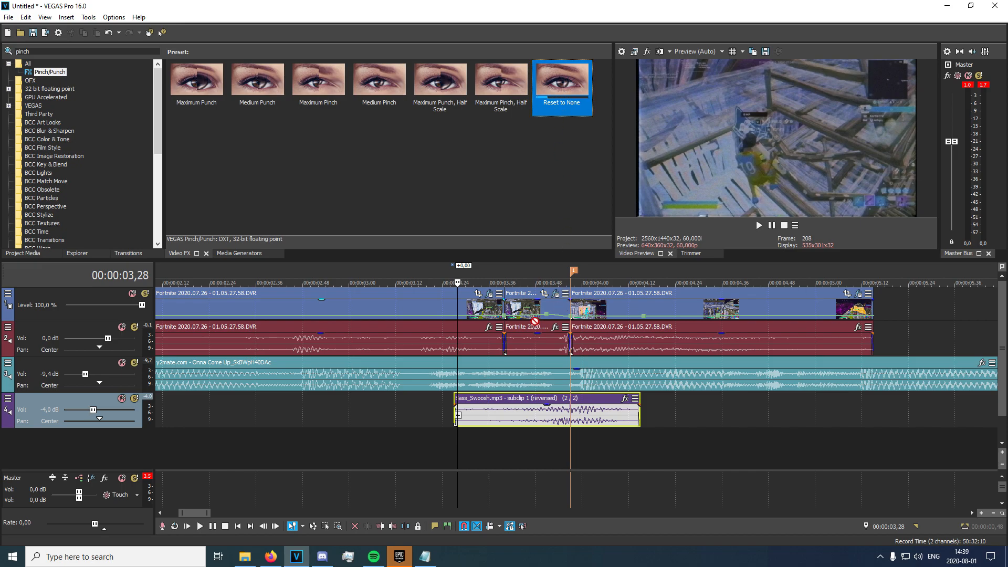
drag(531, 305, 531, 305)
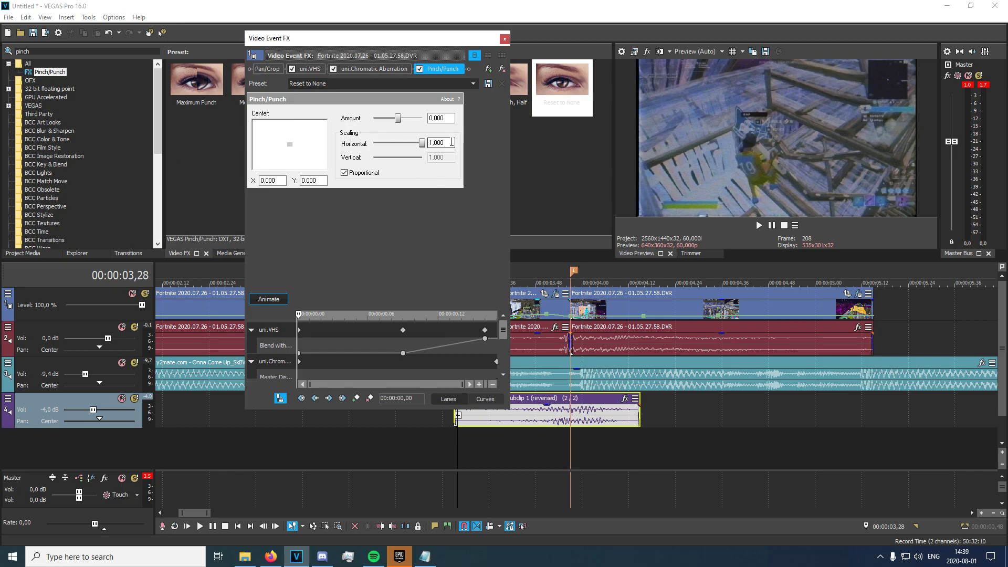
Animate the Pinch/Punch Amount from 0,000 at the event start to -0,552 at its end.
click(278, 304)
drag(369, 312, 369, 204)
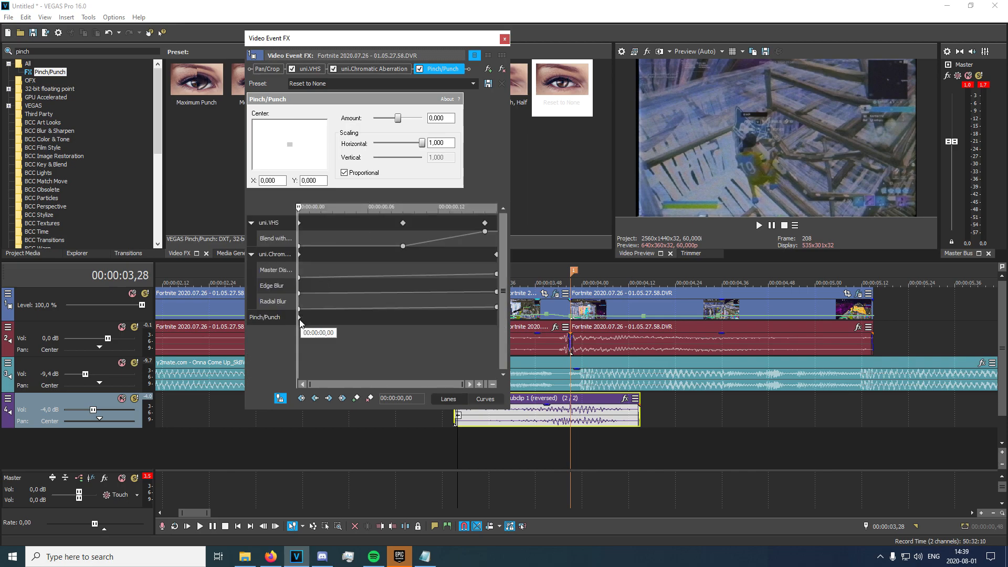
click(302, 336)
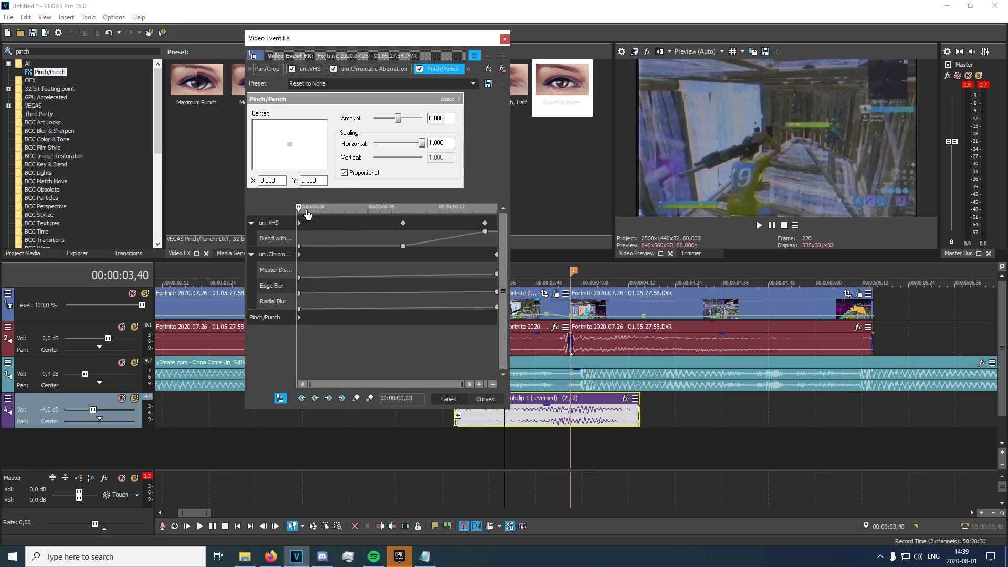
drag(301, 210, 168, 213)
click(278, 318)
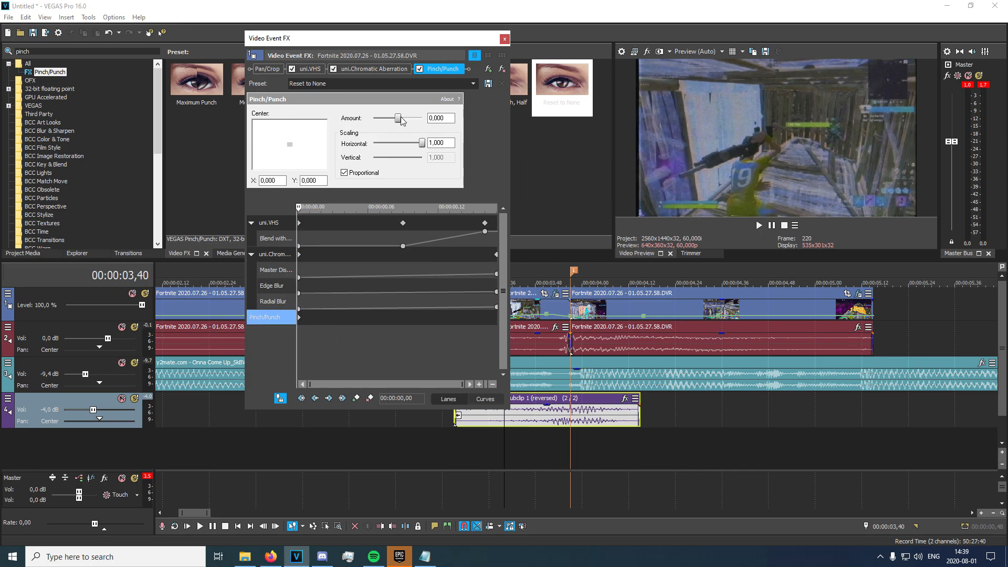
drag(299, 208, 648, 294)
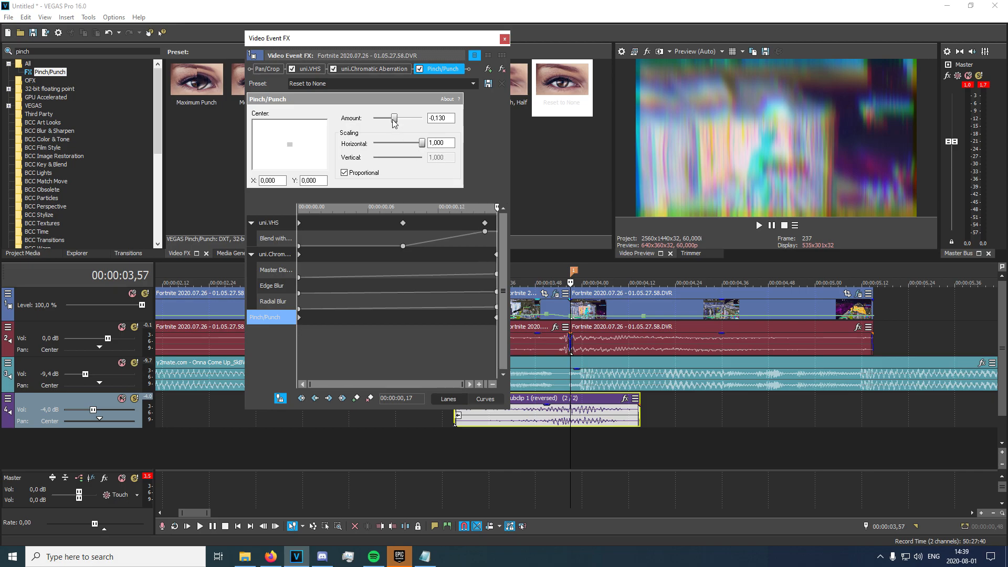
click(565, 455)
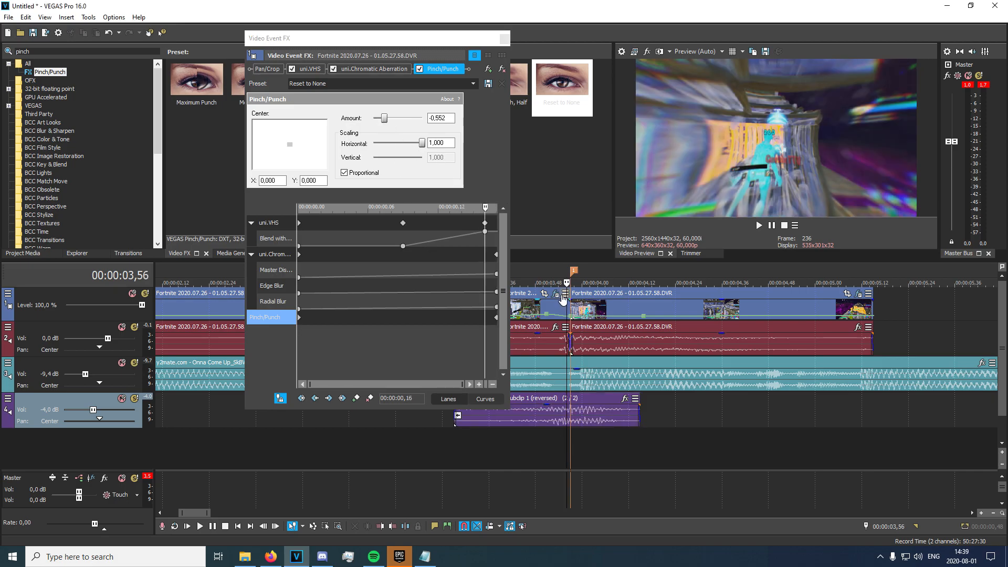
key(Right)
key(Left)
Close the pinch settings and preview the Fortnite events, selecting the one at 3,57.
click(504, 38)
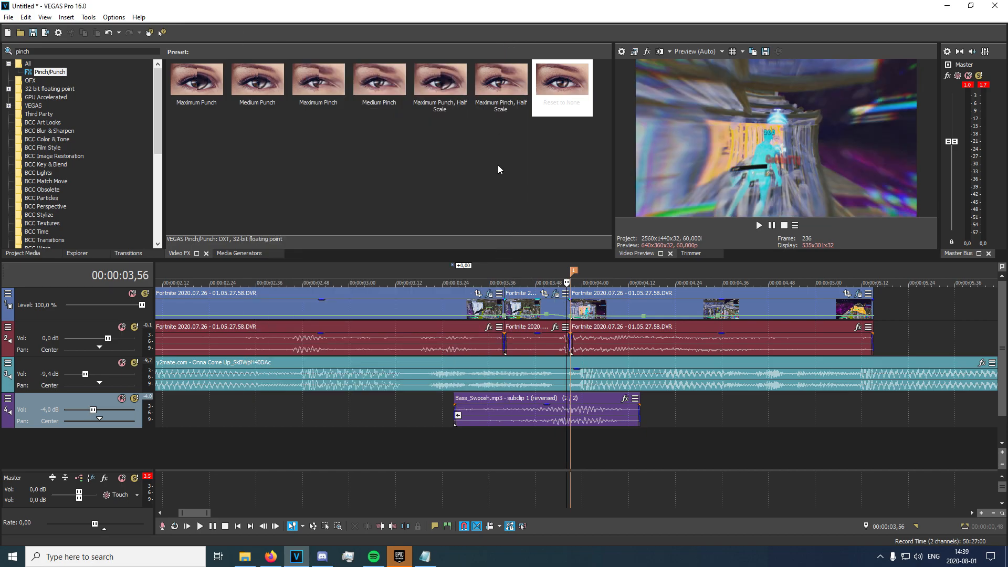
click(481, 310)
key(space)
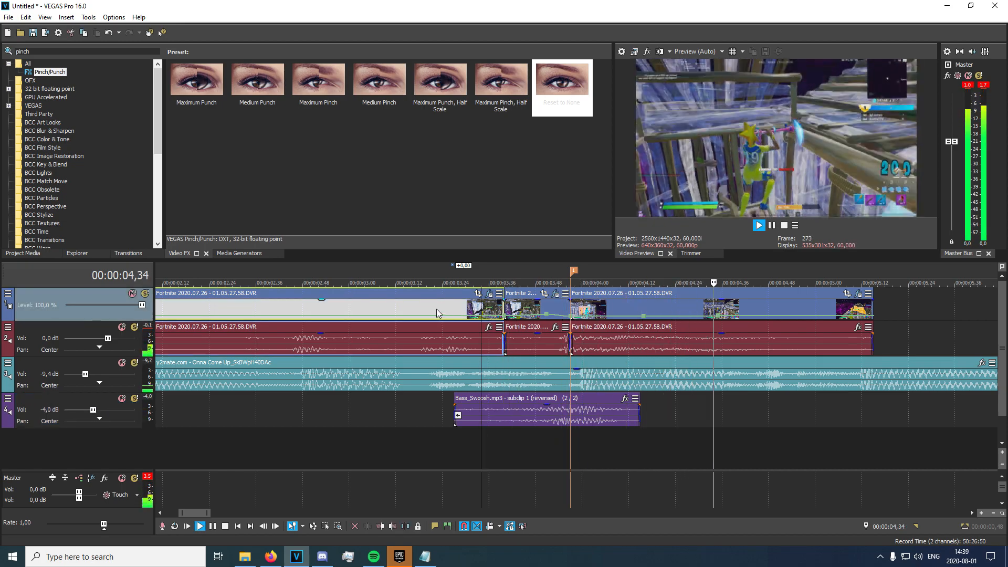
click(549, 307)
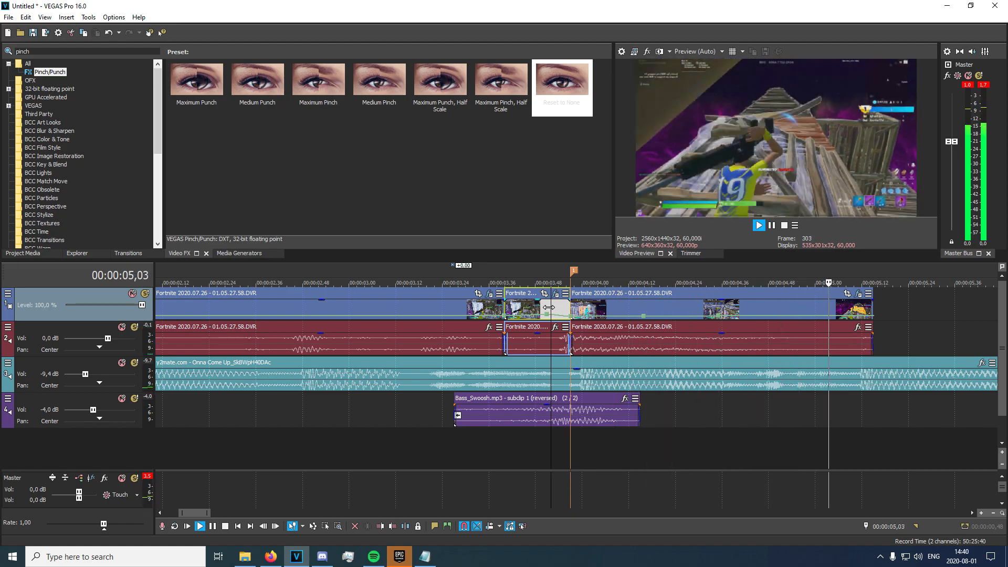
key(space)
click(574, 312)
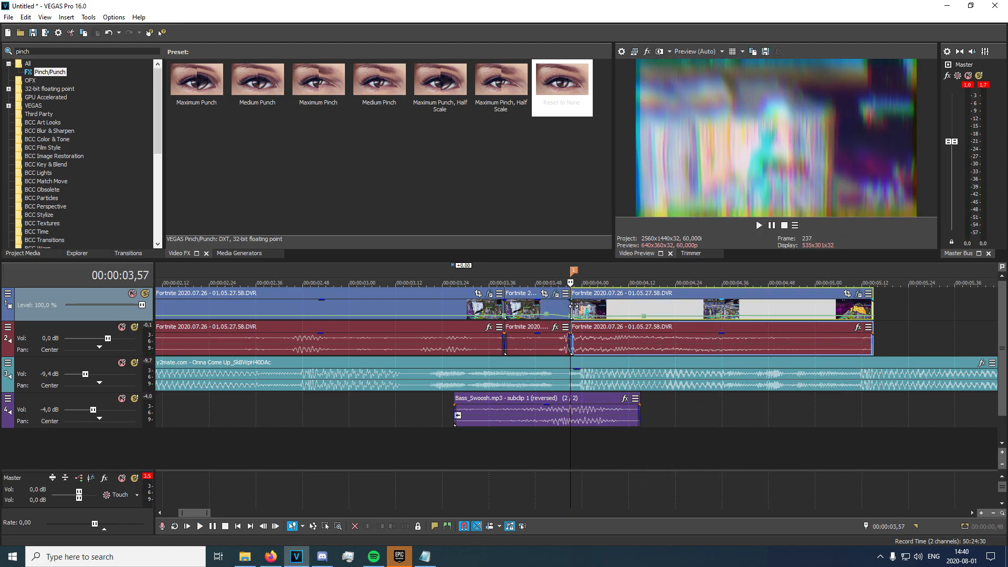
Search the effects for 'mixe' and pick the BCC Mixed Colors 'Mixed' preset.
click(139, 50)
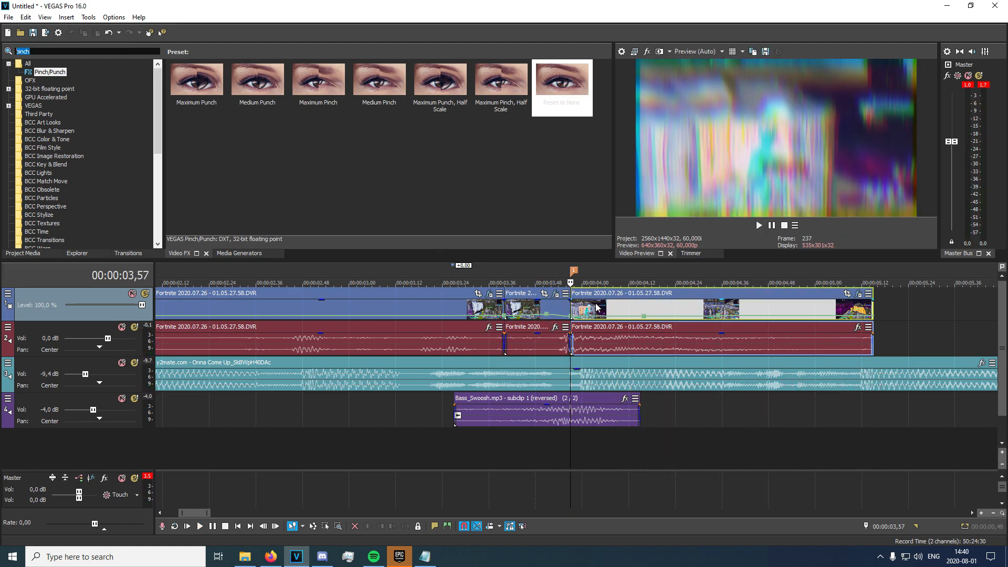
text(mixed)
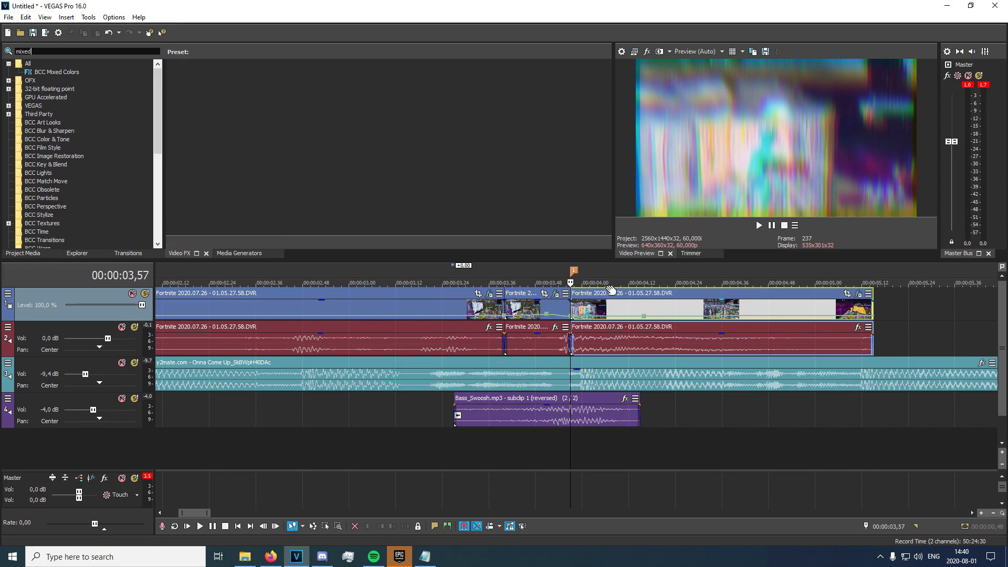
click(58, 72)
click(265, 102)
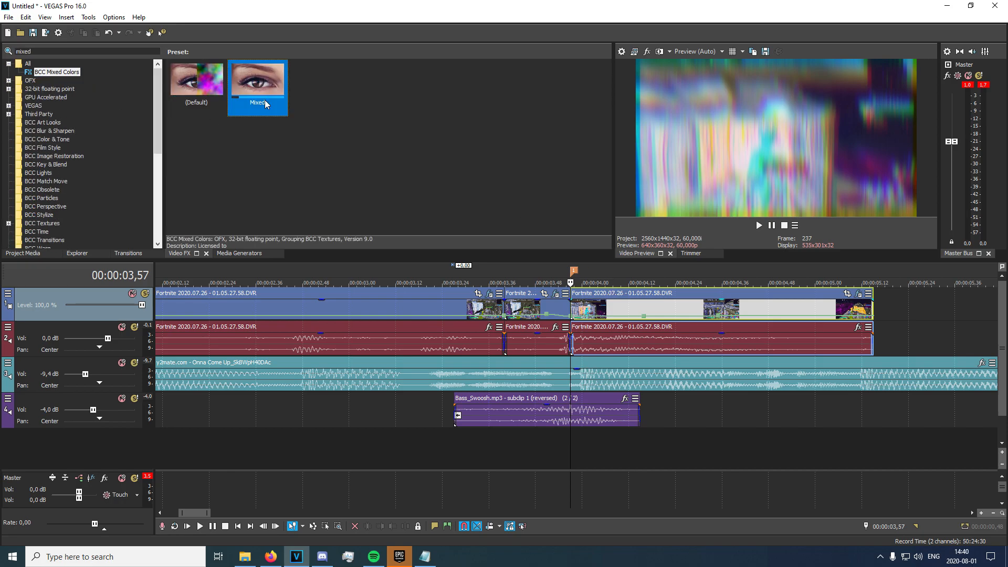
Apply the Mixed preset to the Fortnite event and enlarge the keyframe lanes.
drag(609, 306, 607, 306)
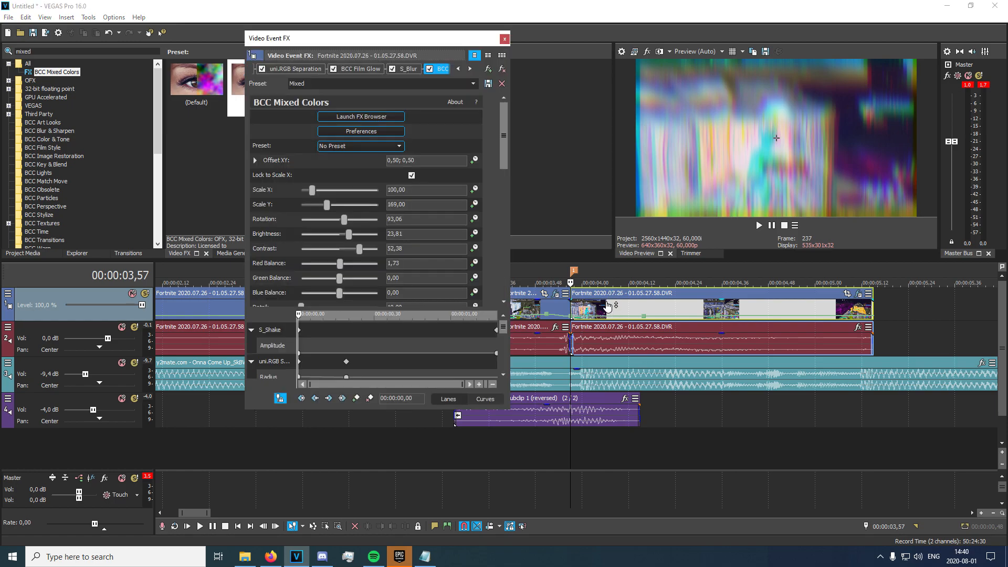
drag(505, 154, 512, 291)
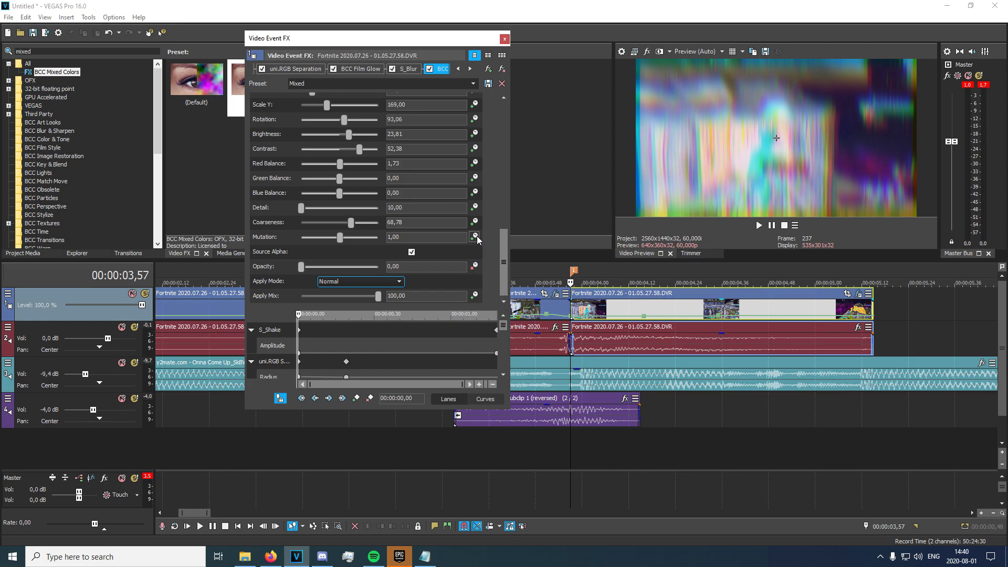
drag(463, 308, 429, 172)
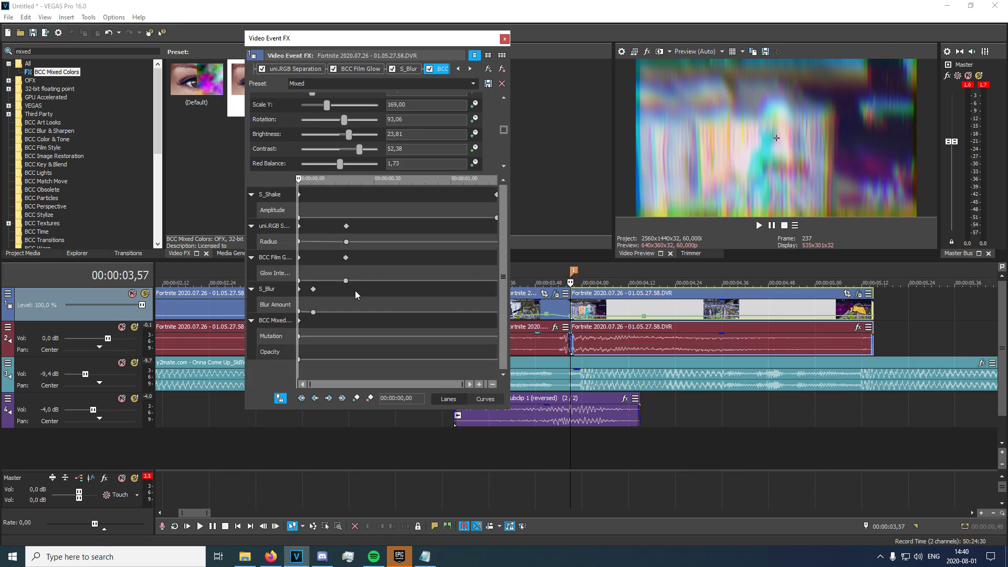
Keyframe Opacity at 25, then 30 at 00:00:00,39, then 0 at 00:00:00,50.
click(301, 356)
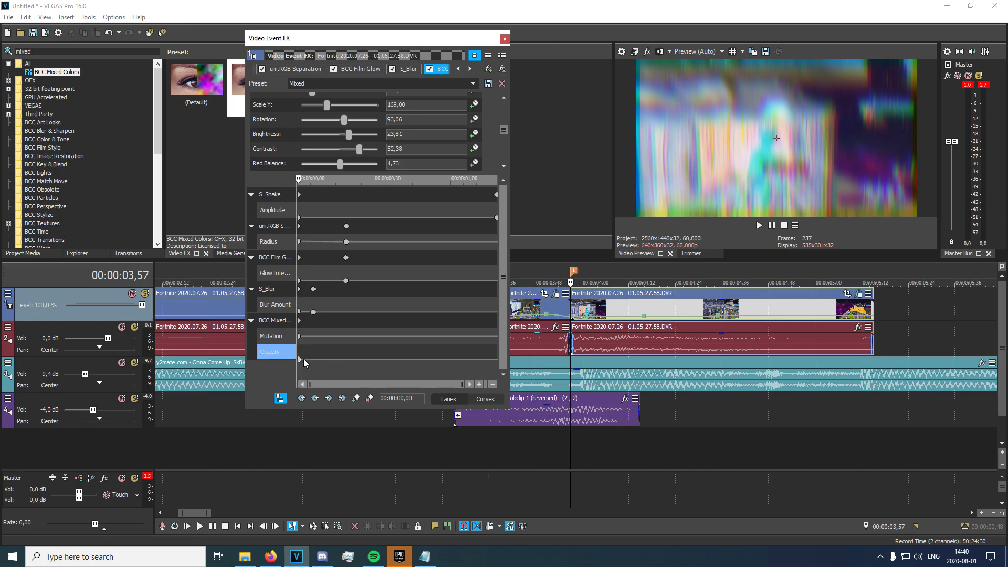
key(Right)
key(Right)
key(Right)
key(Right)
key(Right)
key(Right)
key(Right)
key(Right)
key(Right)
key(Right)
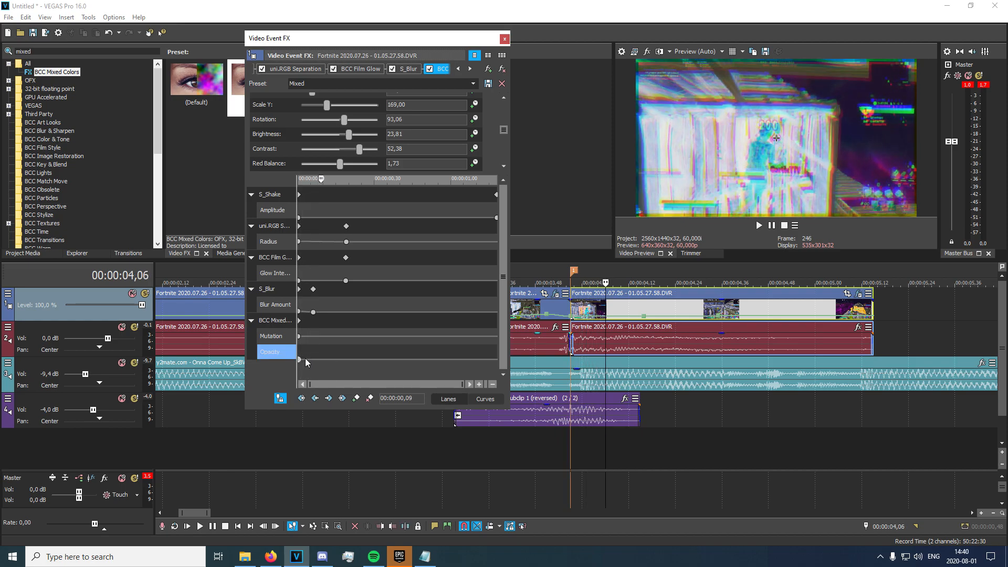
double_click(324, 359)
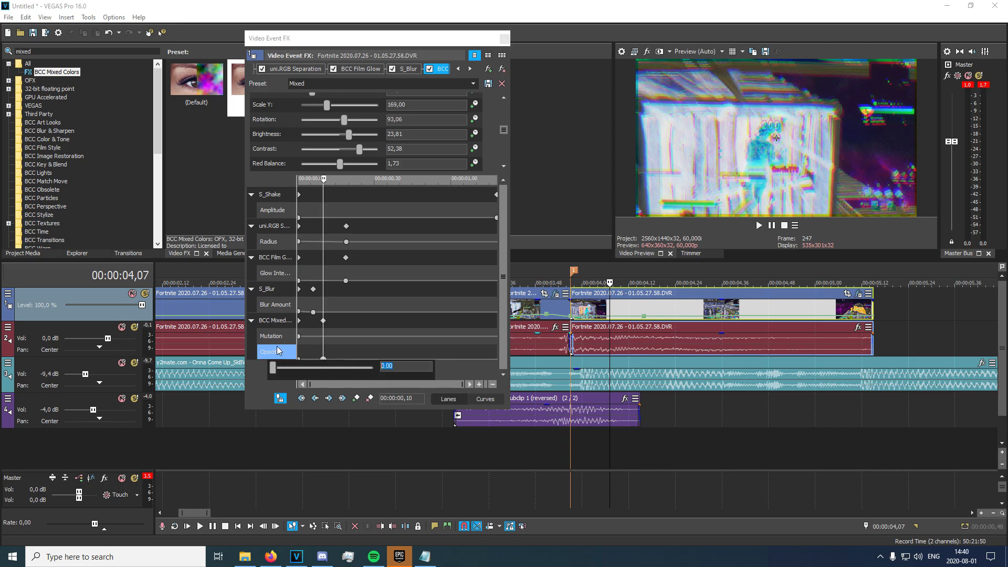
text(25)
key(Return)
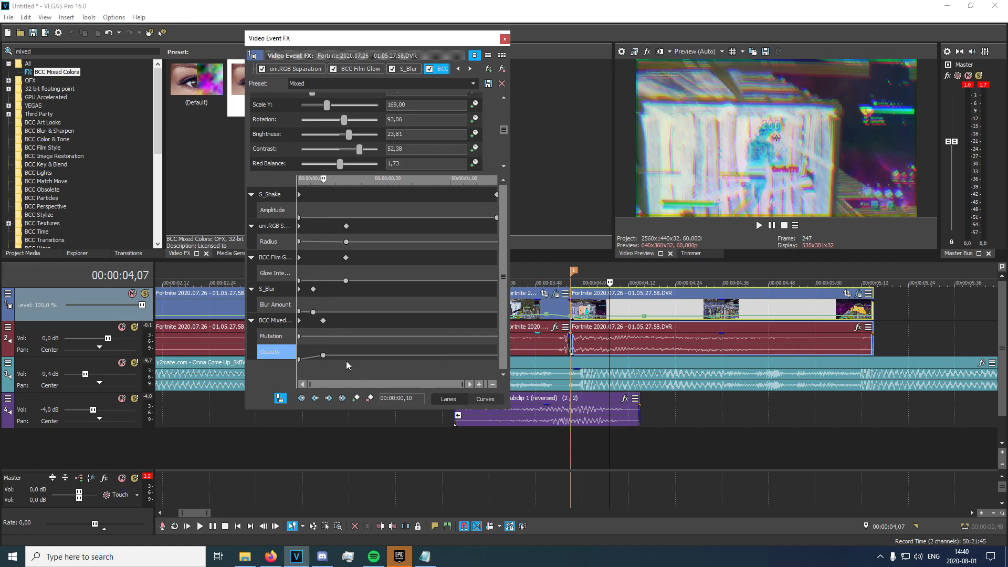
double_click(396, 355)
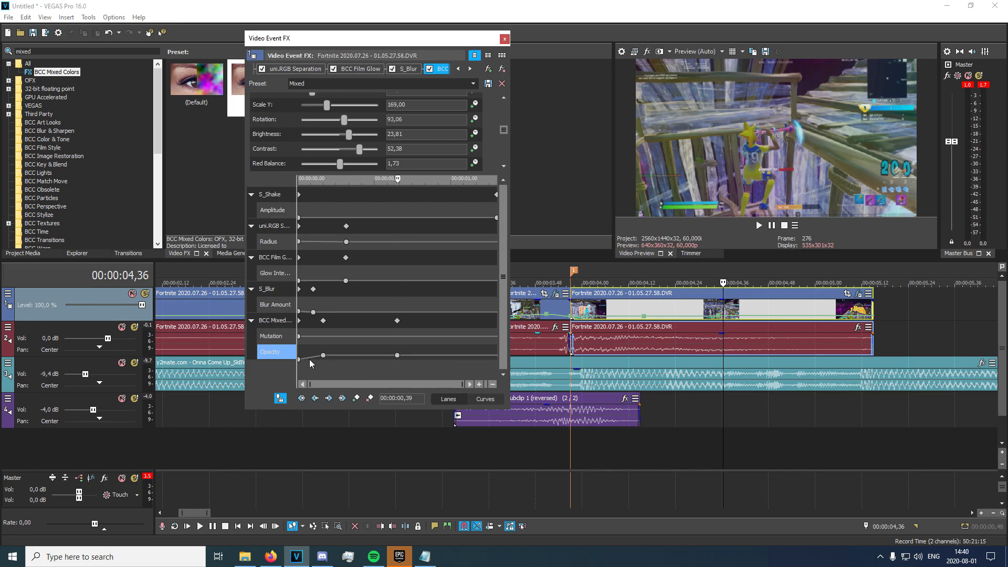
double_click(425, 355)
double_click(425, 356)
drag(405, 367, 289, 363)
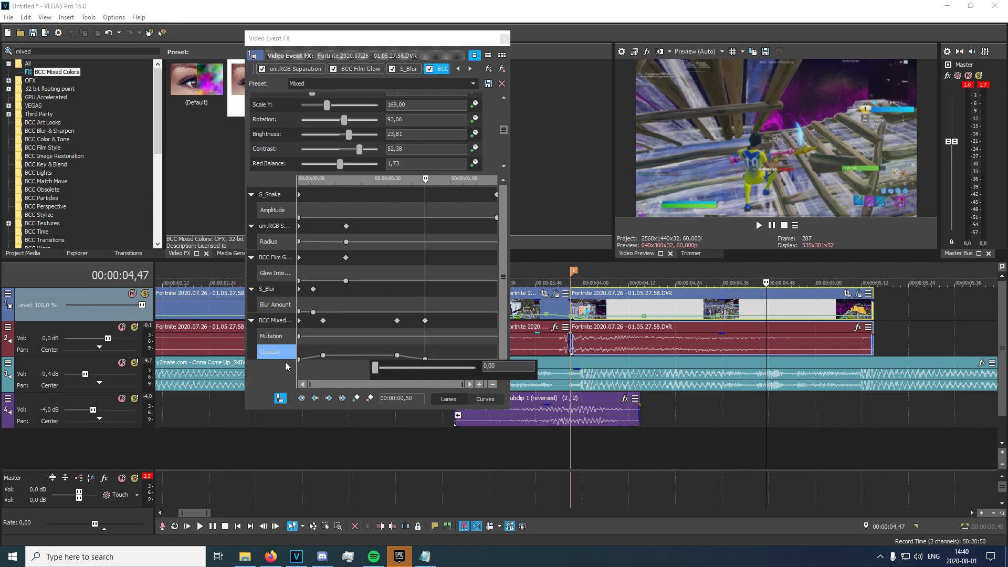
Add a Mutation keyframe of 2 at 00:00:01,10, close the effects, and play back.
double_click(477, 336)
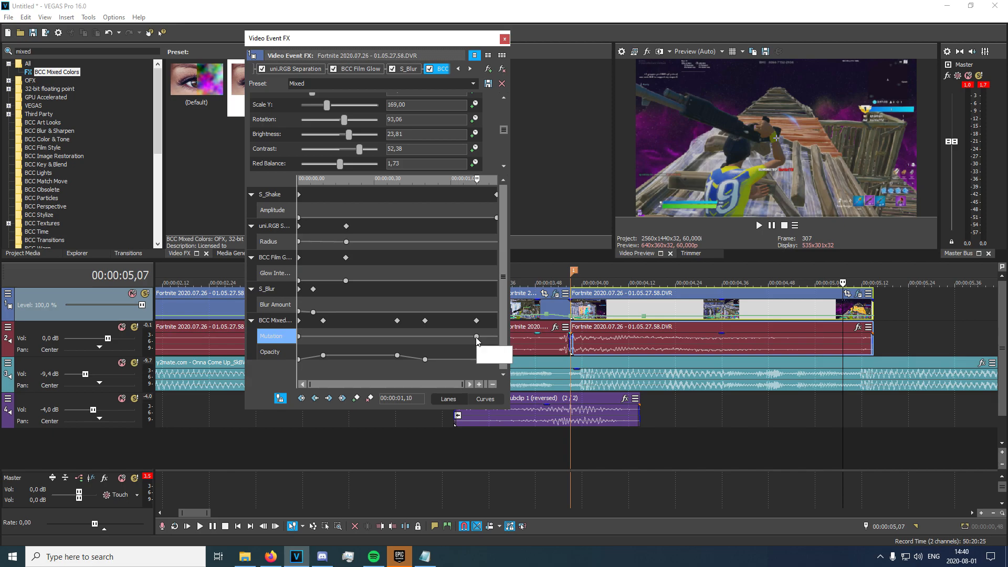
double_click(477, 336)
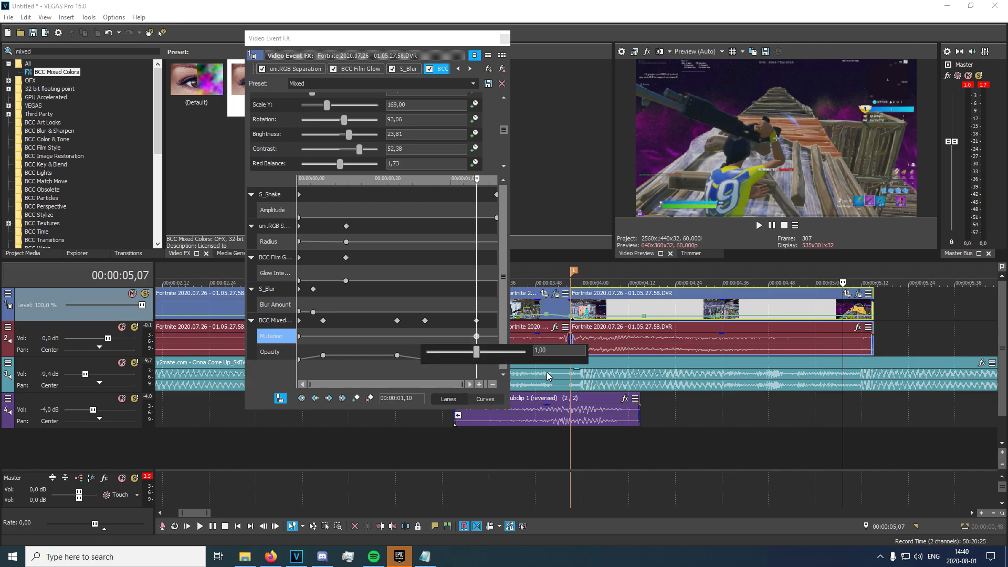
text(2)
key(Return)
mouse_move(478, 344)
mouse_down()
mouse_move(600, 348)
mouse_move(488, 339)
mouse_up()
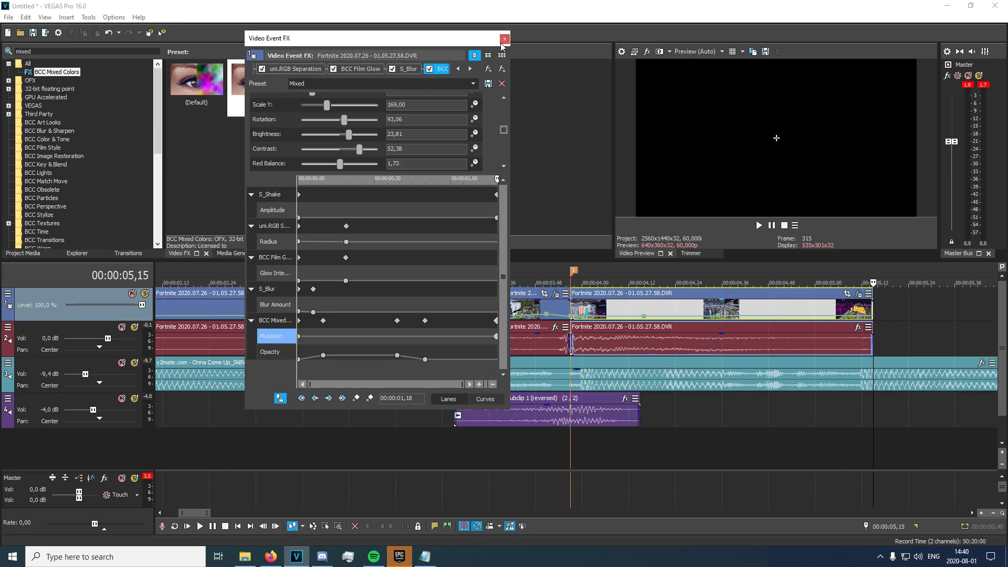
click(504, 38)
click(484, 310)
key(space)
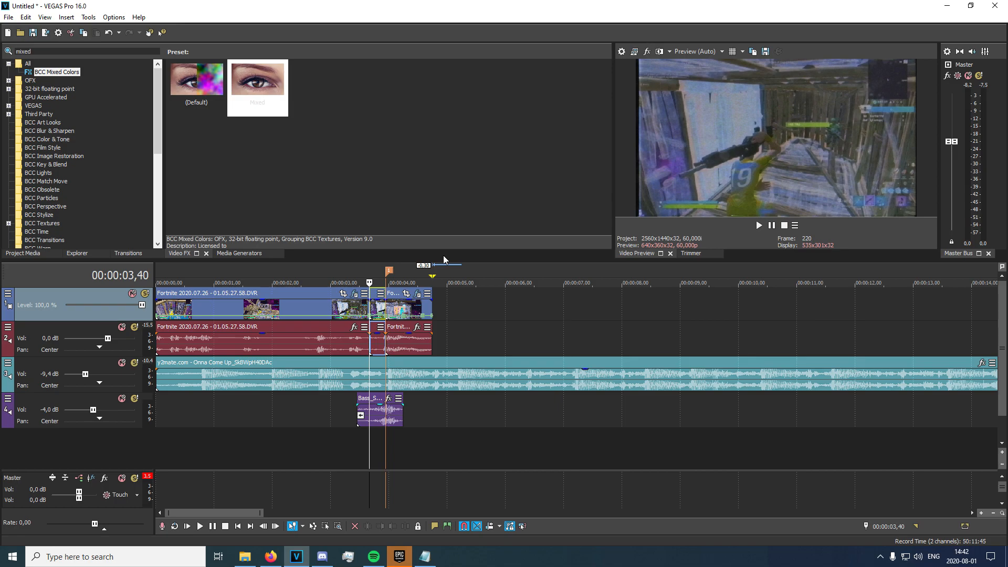
Split the track 3 music at 00:00:04,45 and delete the piece after it.
click(435, 385)
key(s)
click(512, 379)
key(Delete)
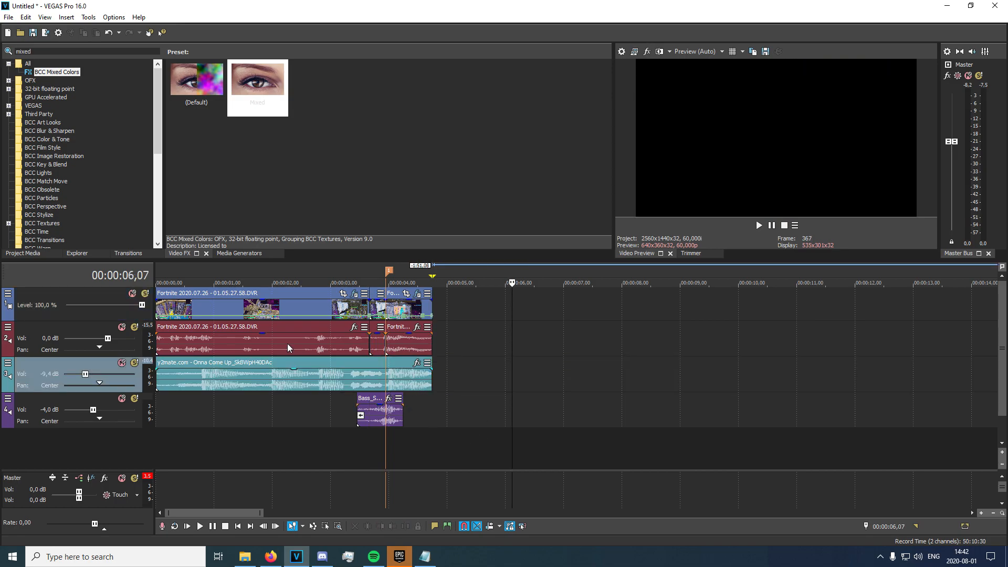
Check the final clips on tracks 1, 2 and 3 line up at the end.
click(430, 299)
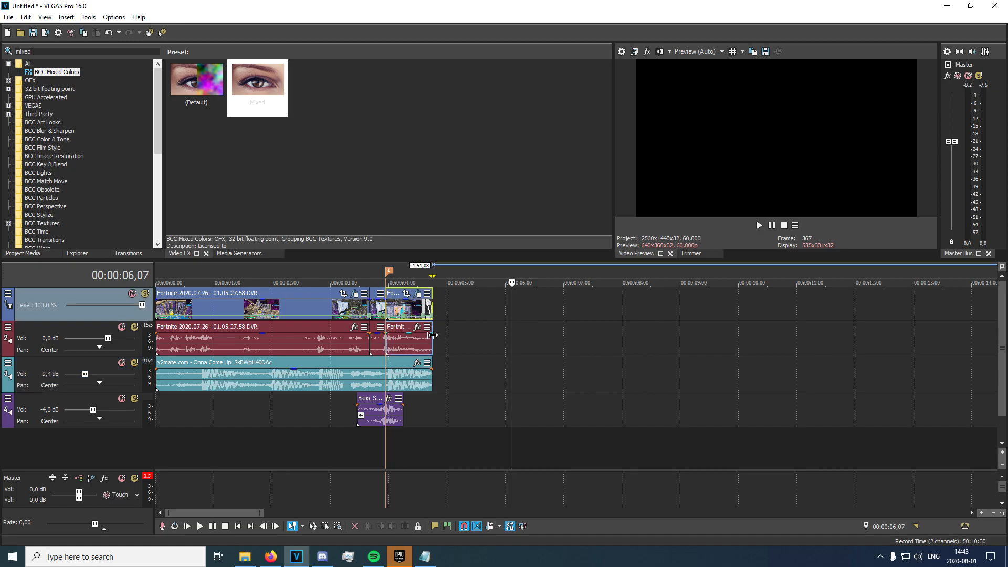
click(428, 336)
click(428, 370)
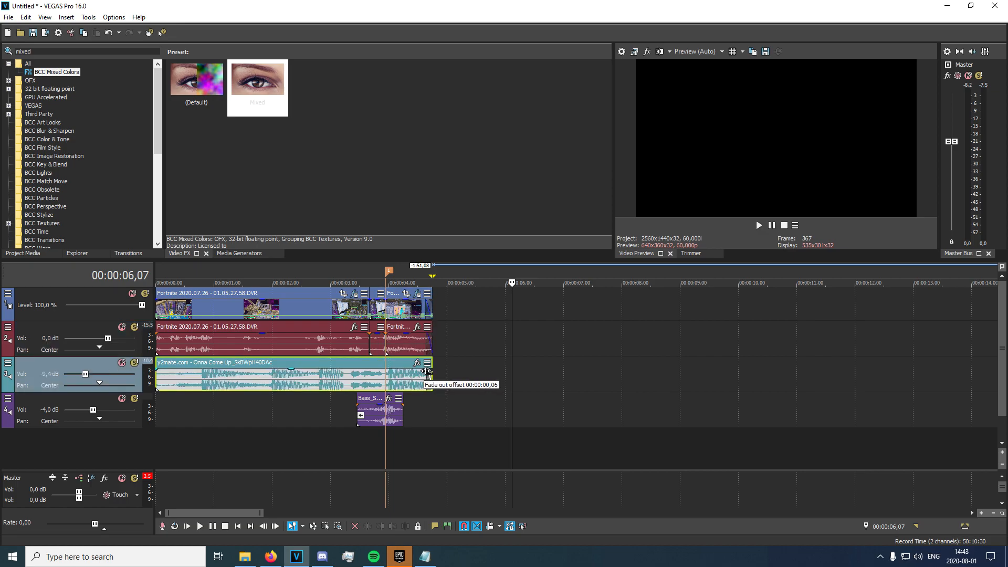
click(90, 53)
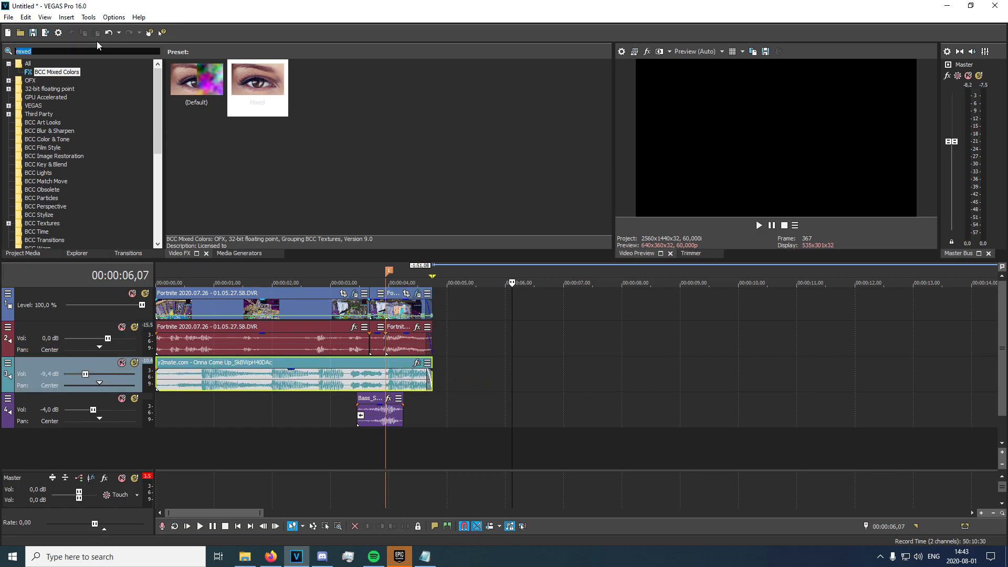
Search 'color corre' and drop the BCC Color Correction Highlights preset onto track 1's header.
key(BackSpace)
text(color corre)
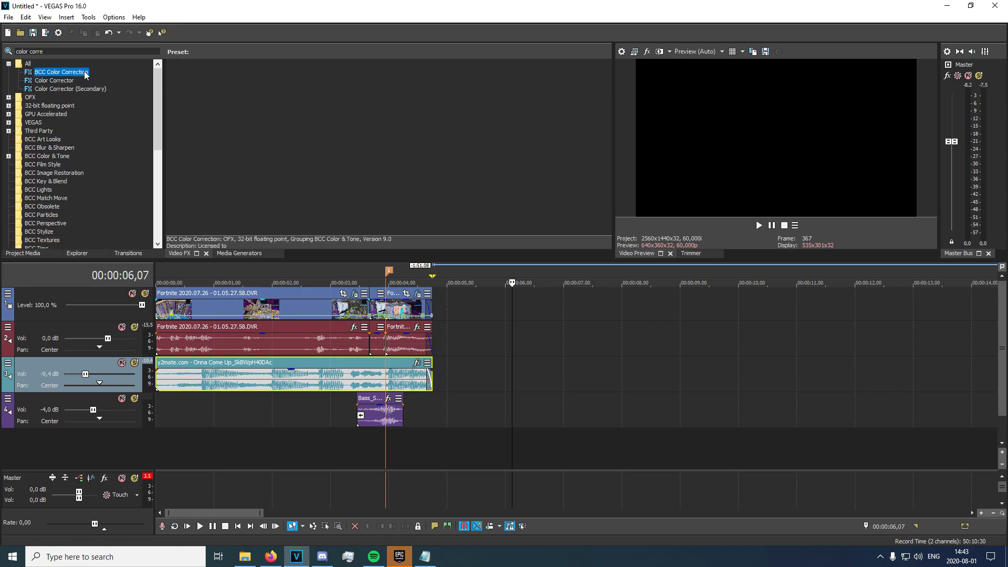
drag(268, 113, 105, 314)
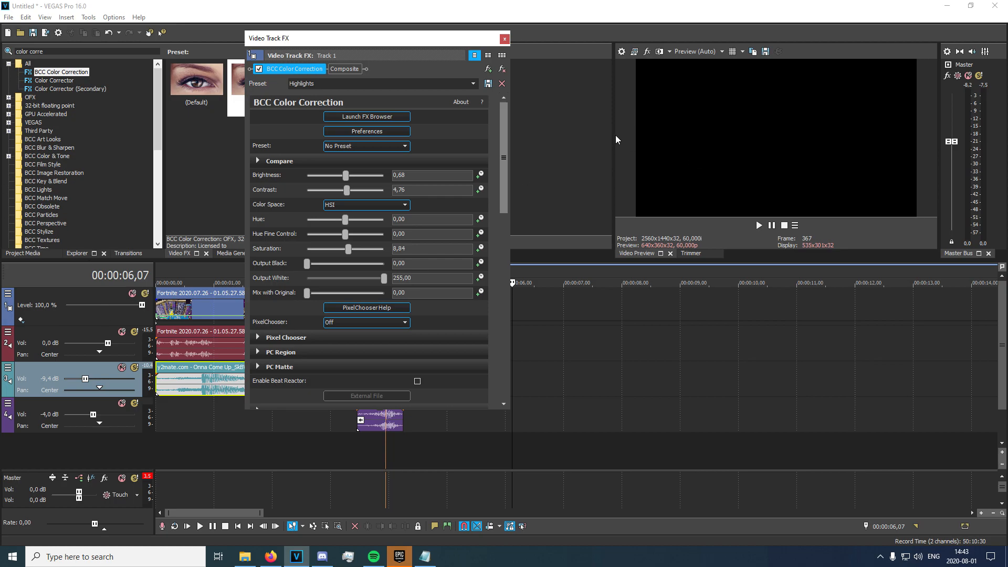
click(503, 39)
Search 'rsmb' and apply its highlights preset to video track 1.
text(rsmb)
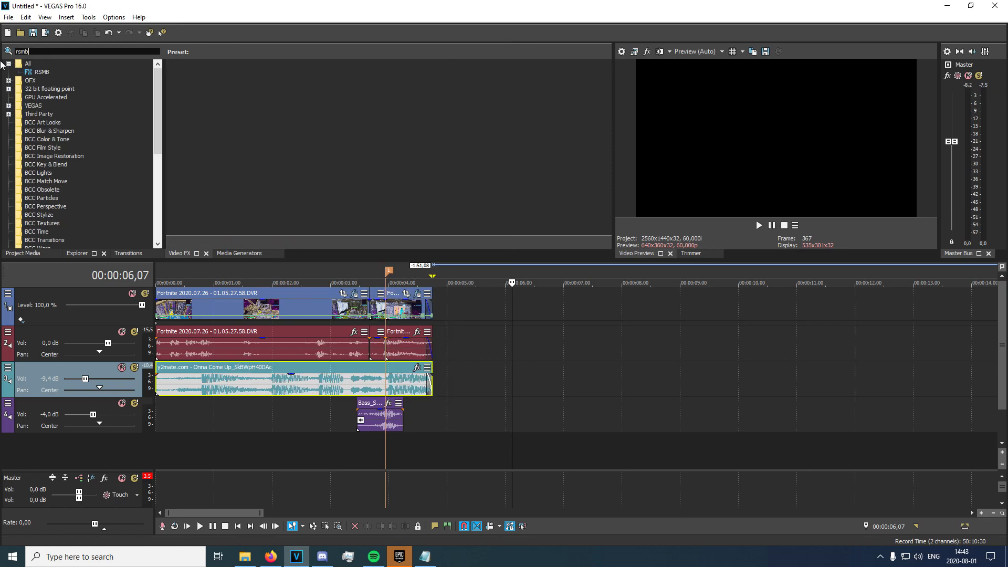
click(46, 74)
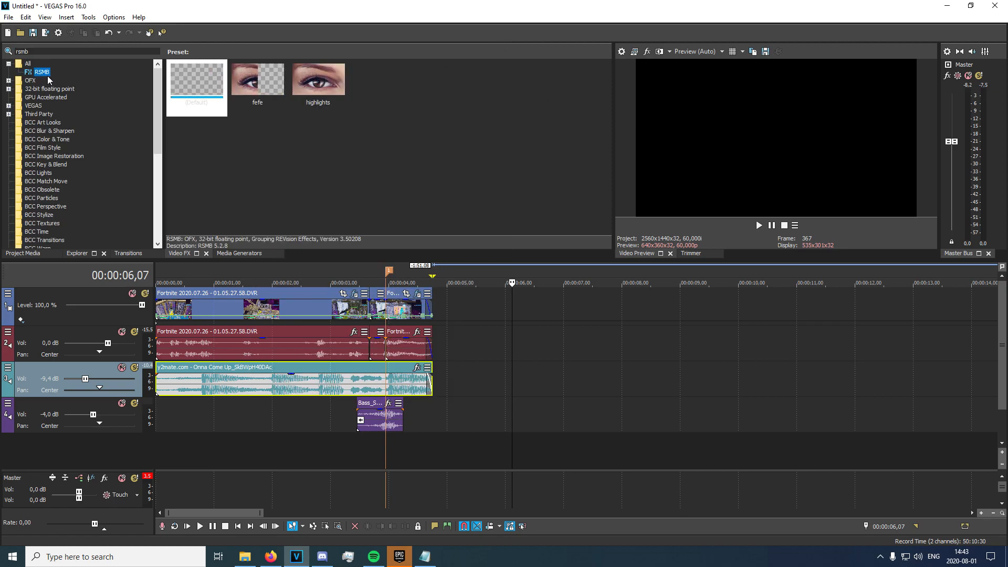
click(201, 100)
mouse_move(313, 102)
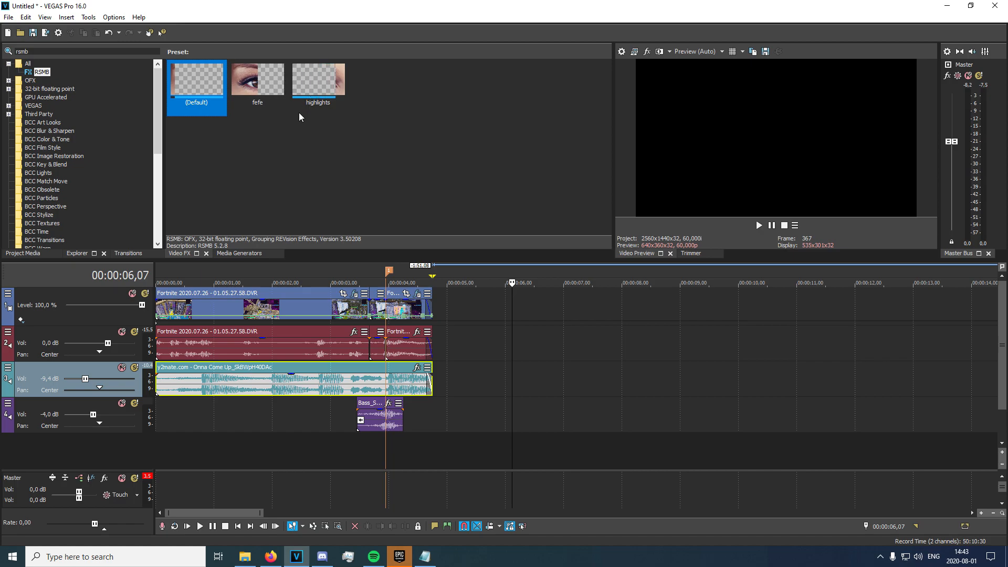
drag(184, 84, 257, 87)
drag(318, 84, 126, 310)
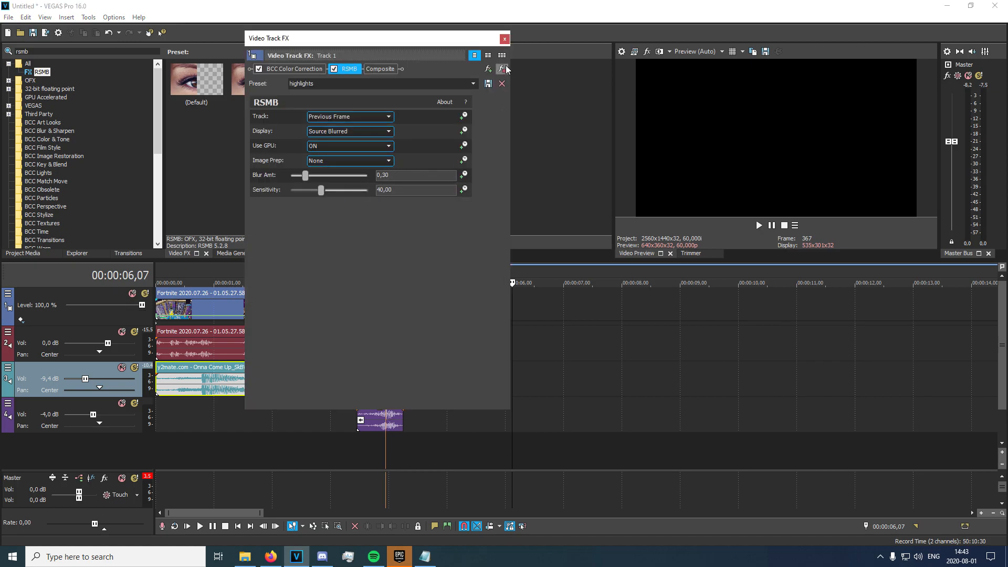
Keep GPU processing and Source Blurred display in RSMB, then return to track 1's event.
click(346, 144)
click(345, 146)
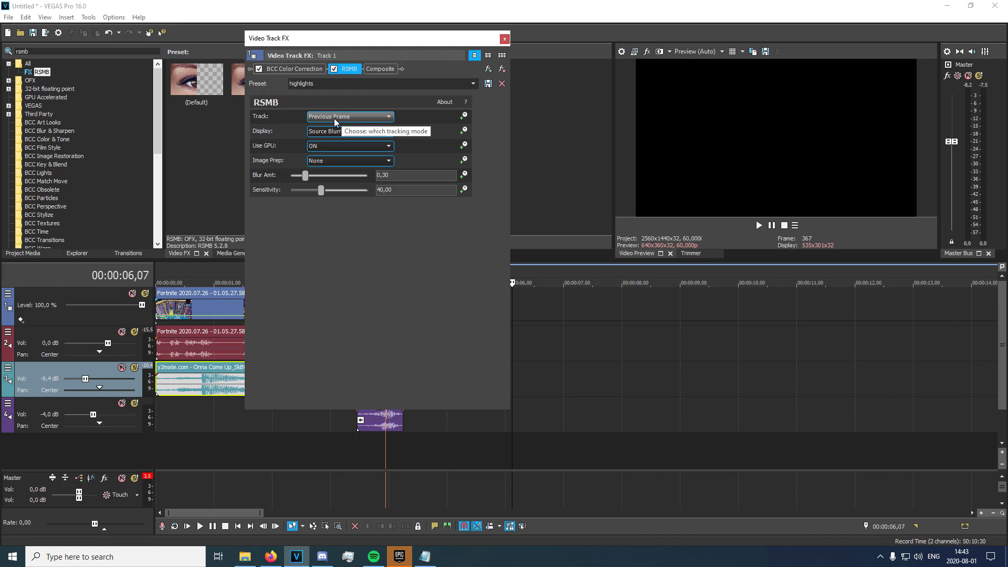
click(338, 132)
click(338, 140)
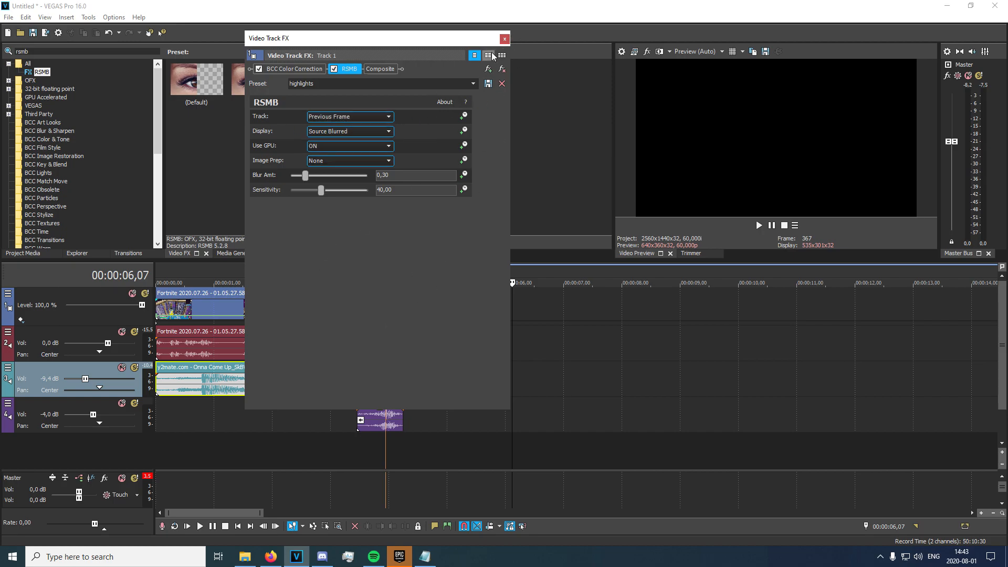
click(504, 39)
click(168, 307)
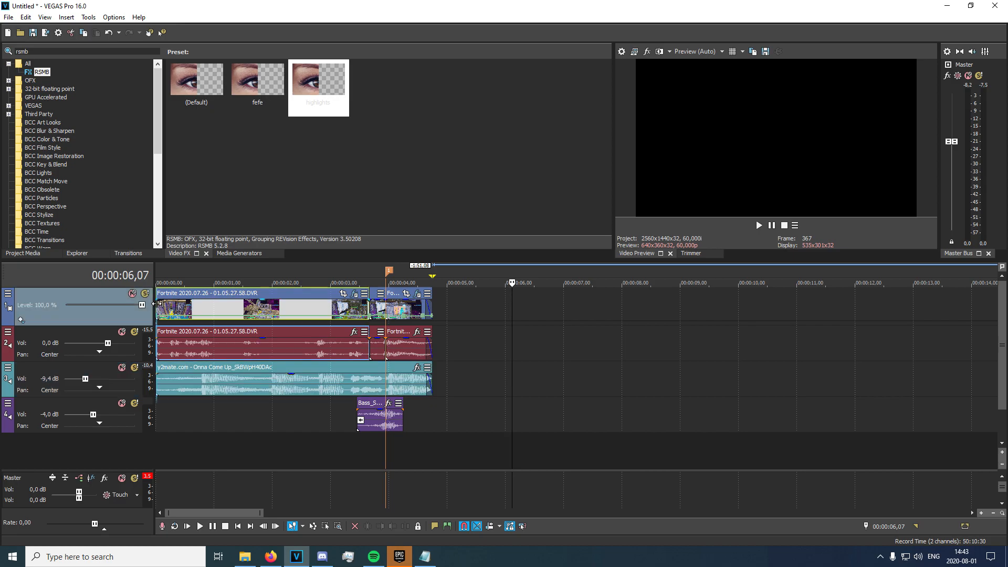